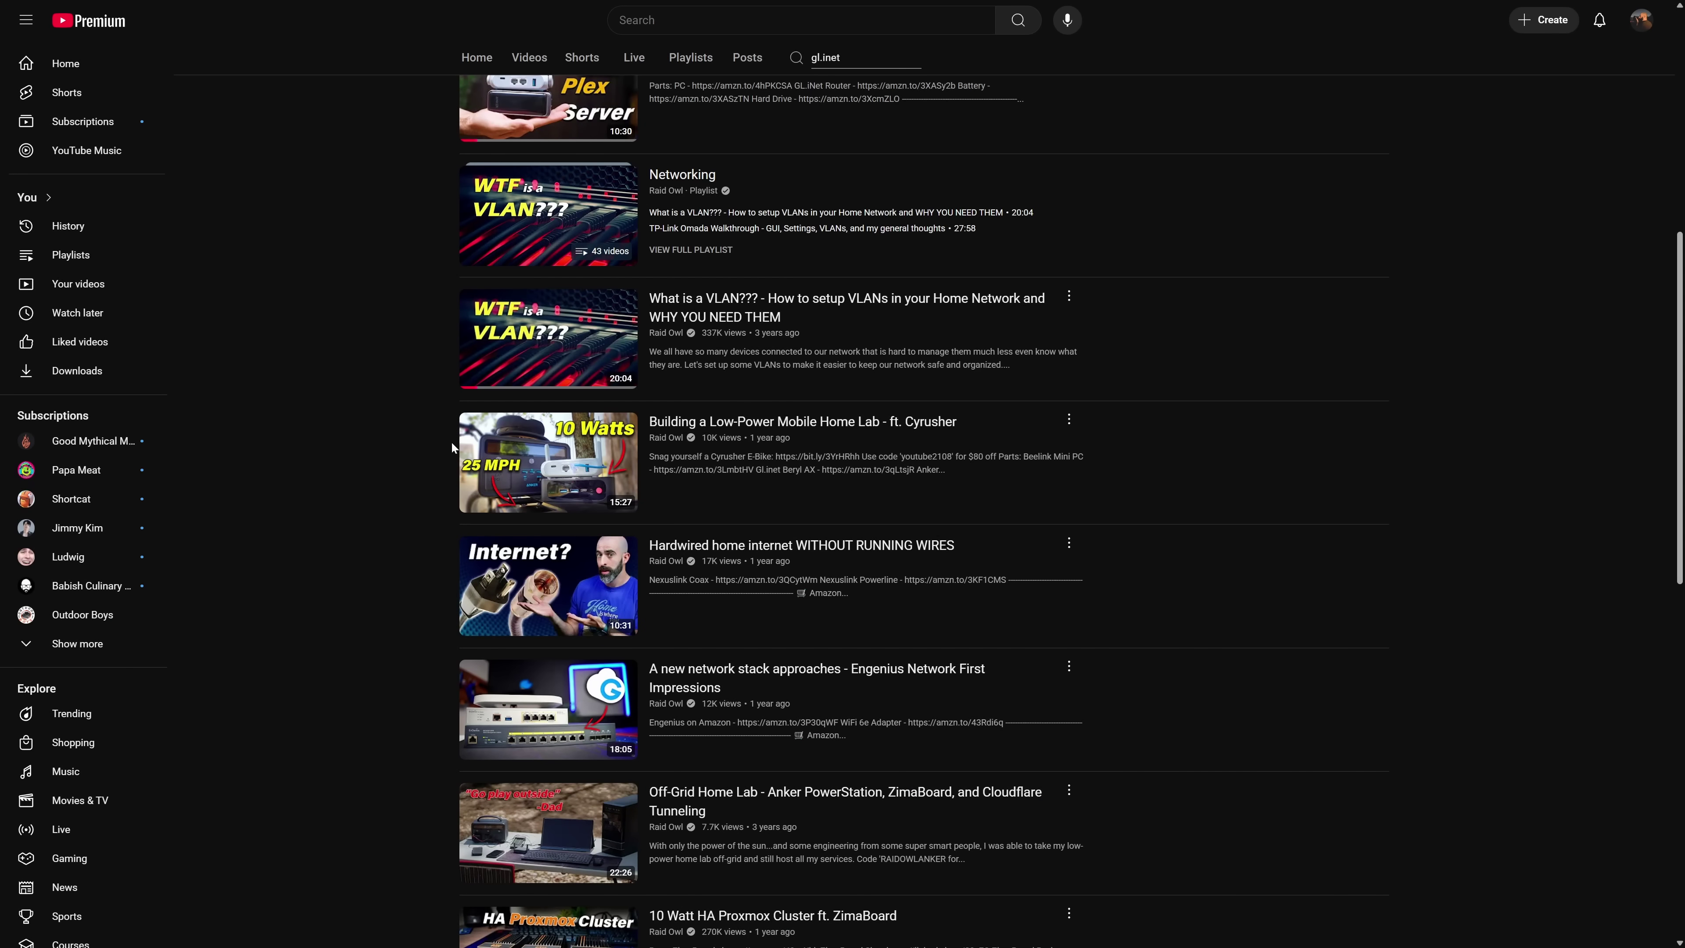
Scroll up on the GL-BE3600 first-time setup page that asks for a new admin password.
scroll(435, 470, "up", 5)
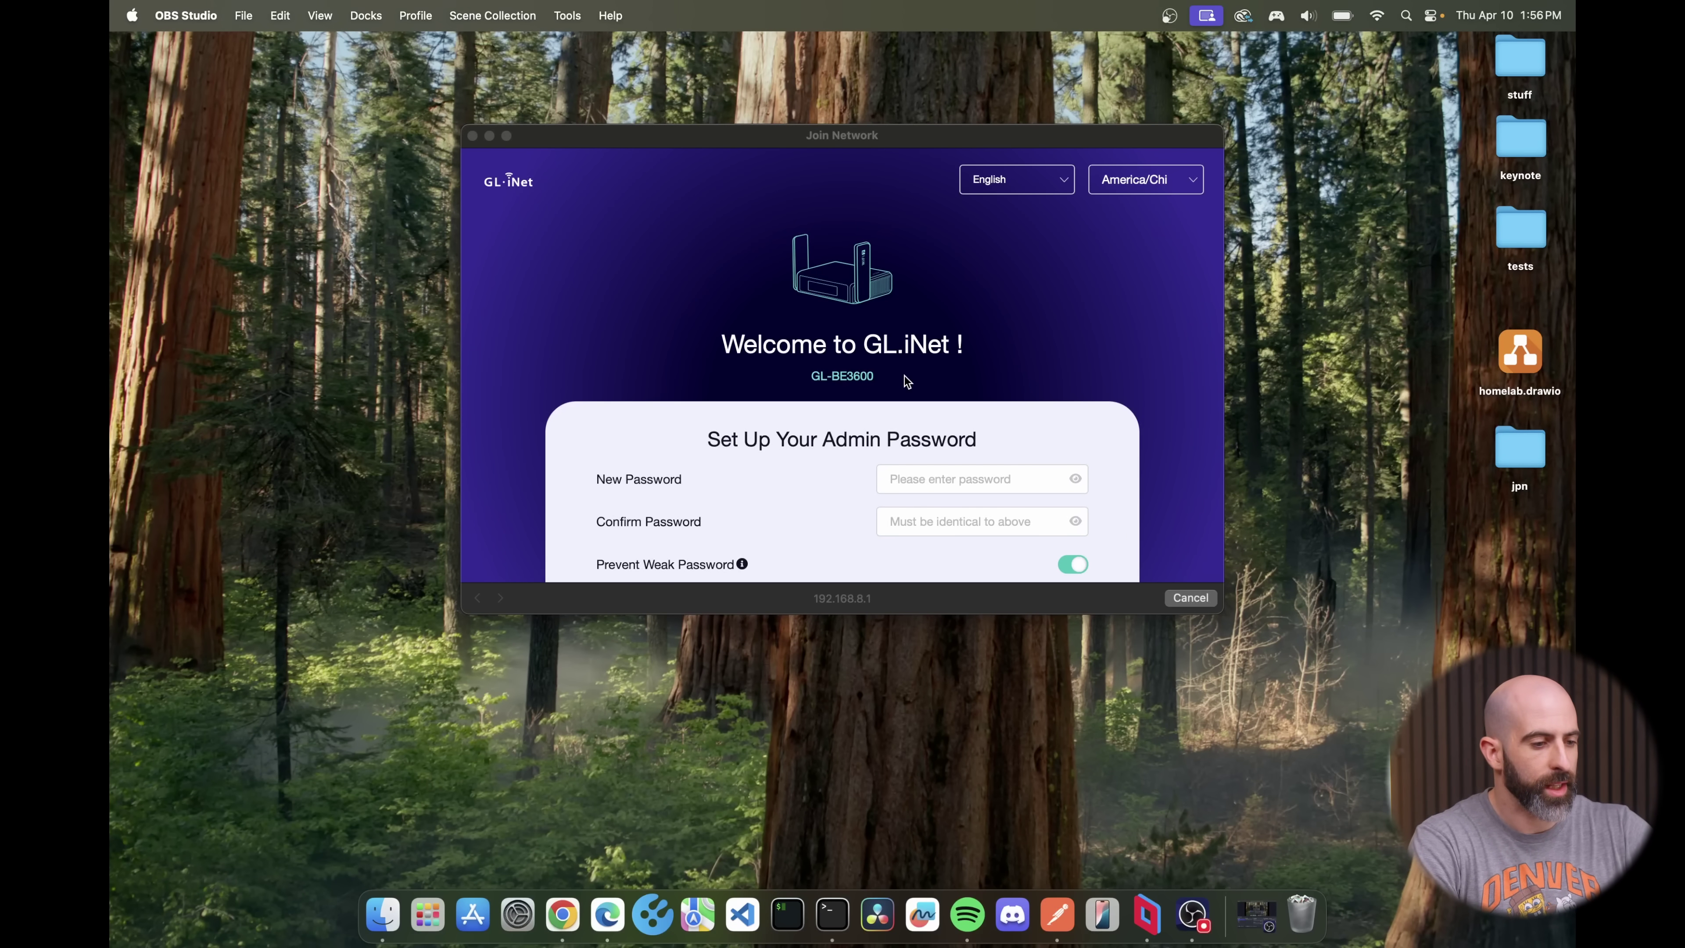
Set the 2.4GHz SSID to travel7 and the 5GHz SSID to travel7-5G.
scroll(906, 381, "down", 2)
scroll(925, 408, "up", 2)
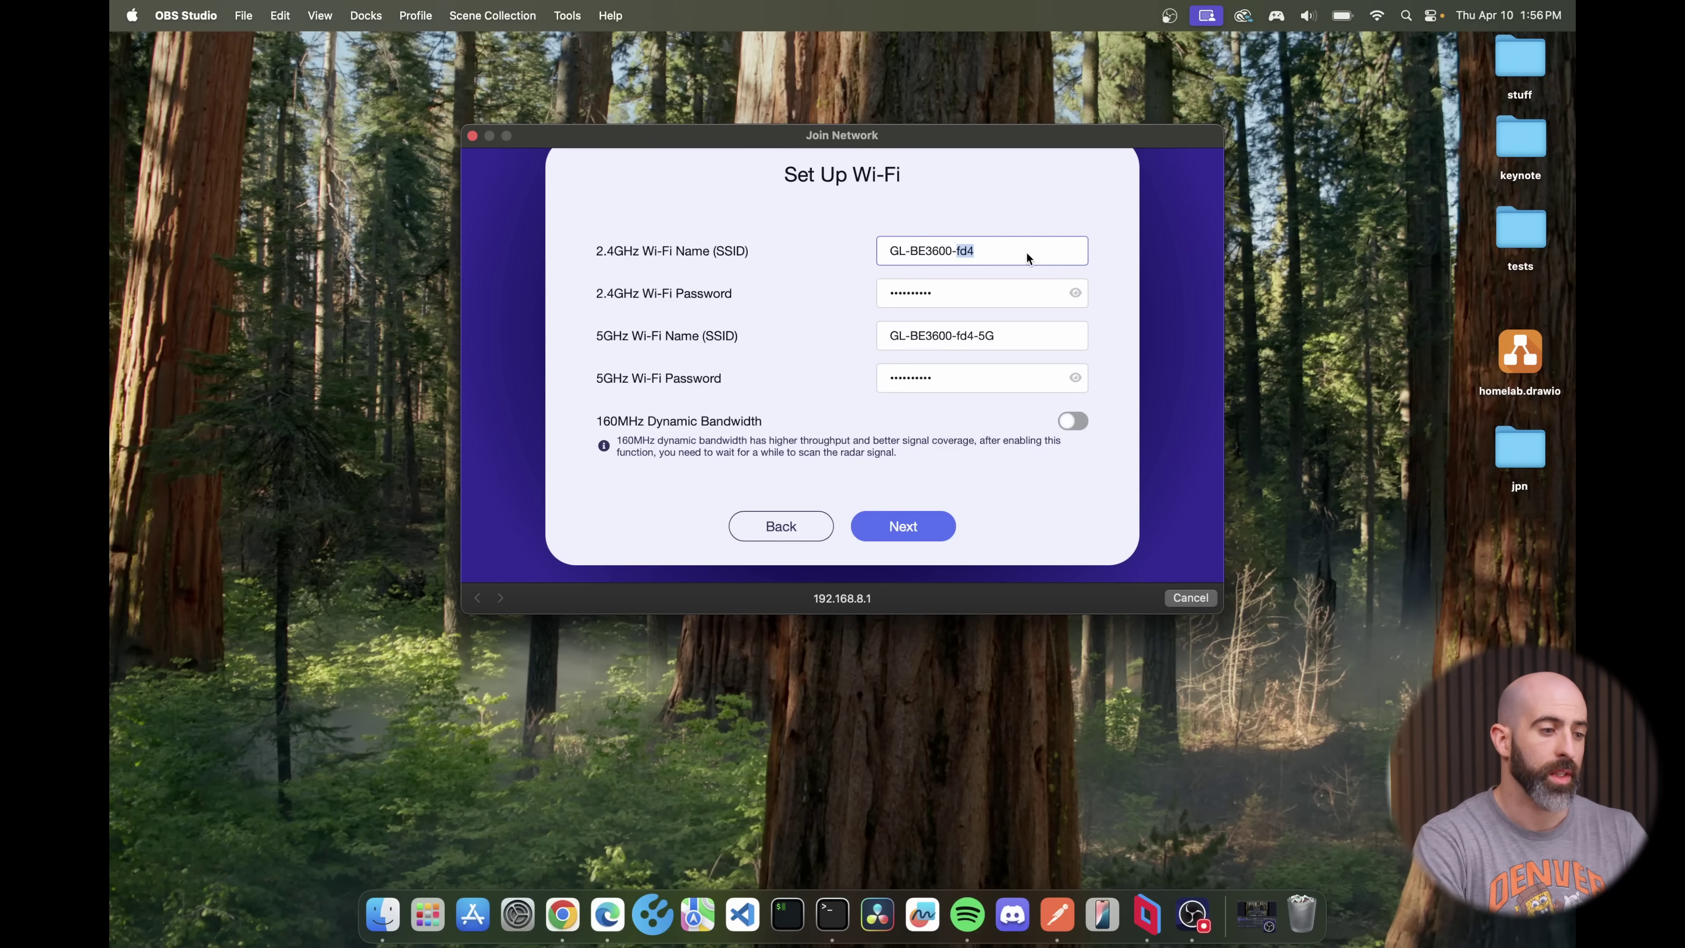
key("Caps_Lock")
key("BackSpace")
key("BackSpace")
key("BackSpace")
key("BackSpace")
key("BackSpace")
key("BackSpace")
key("BackSpace")
key("BackSpace")
key("BackSpace")
key("BackSpace")
key("BackSpace")
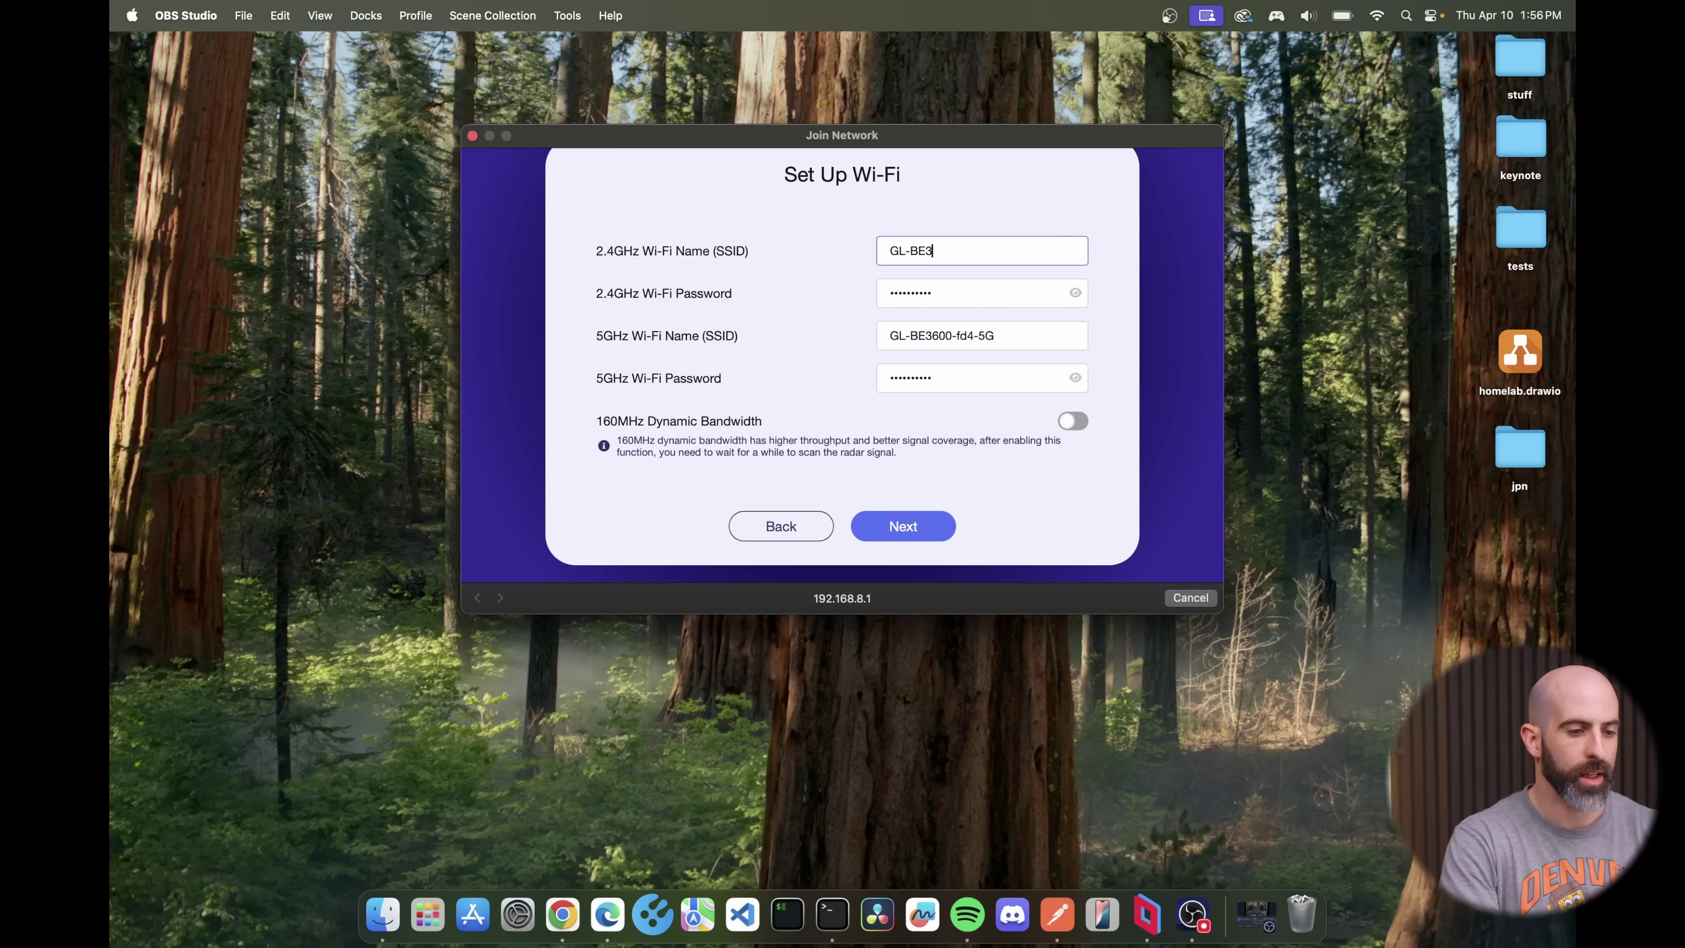
type("travel7")
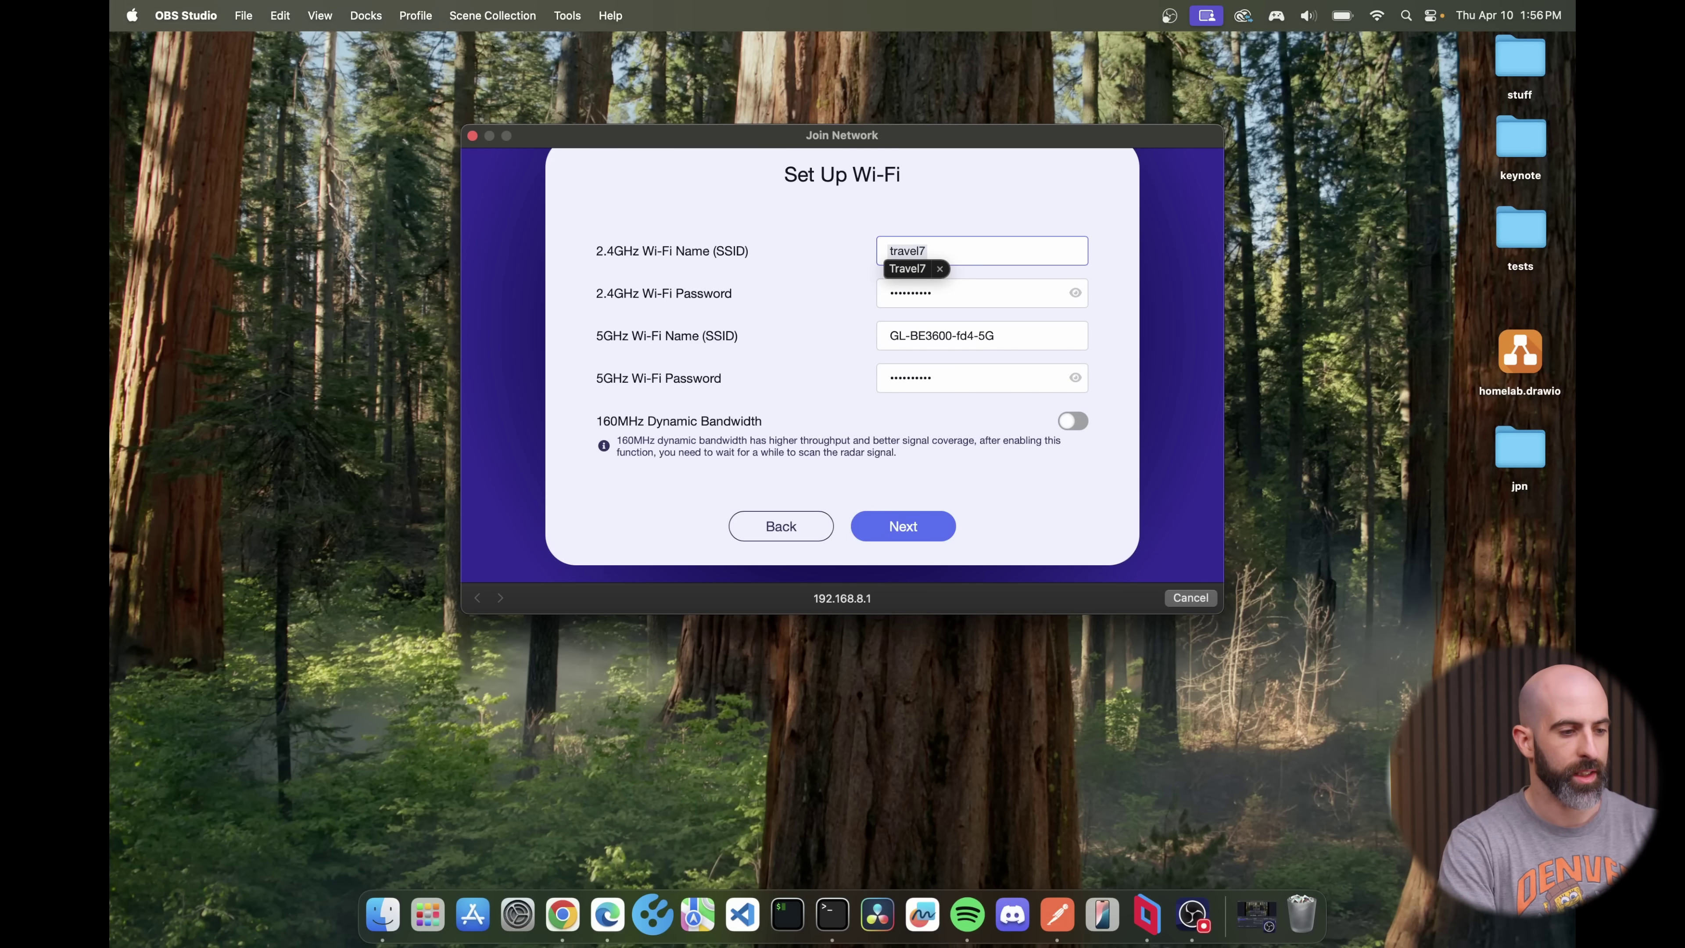
key("Tab")
key("Tab")
type("travel7")
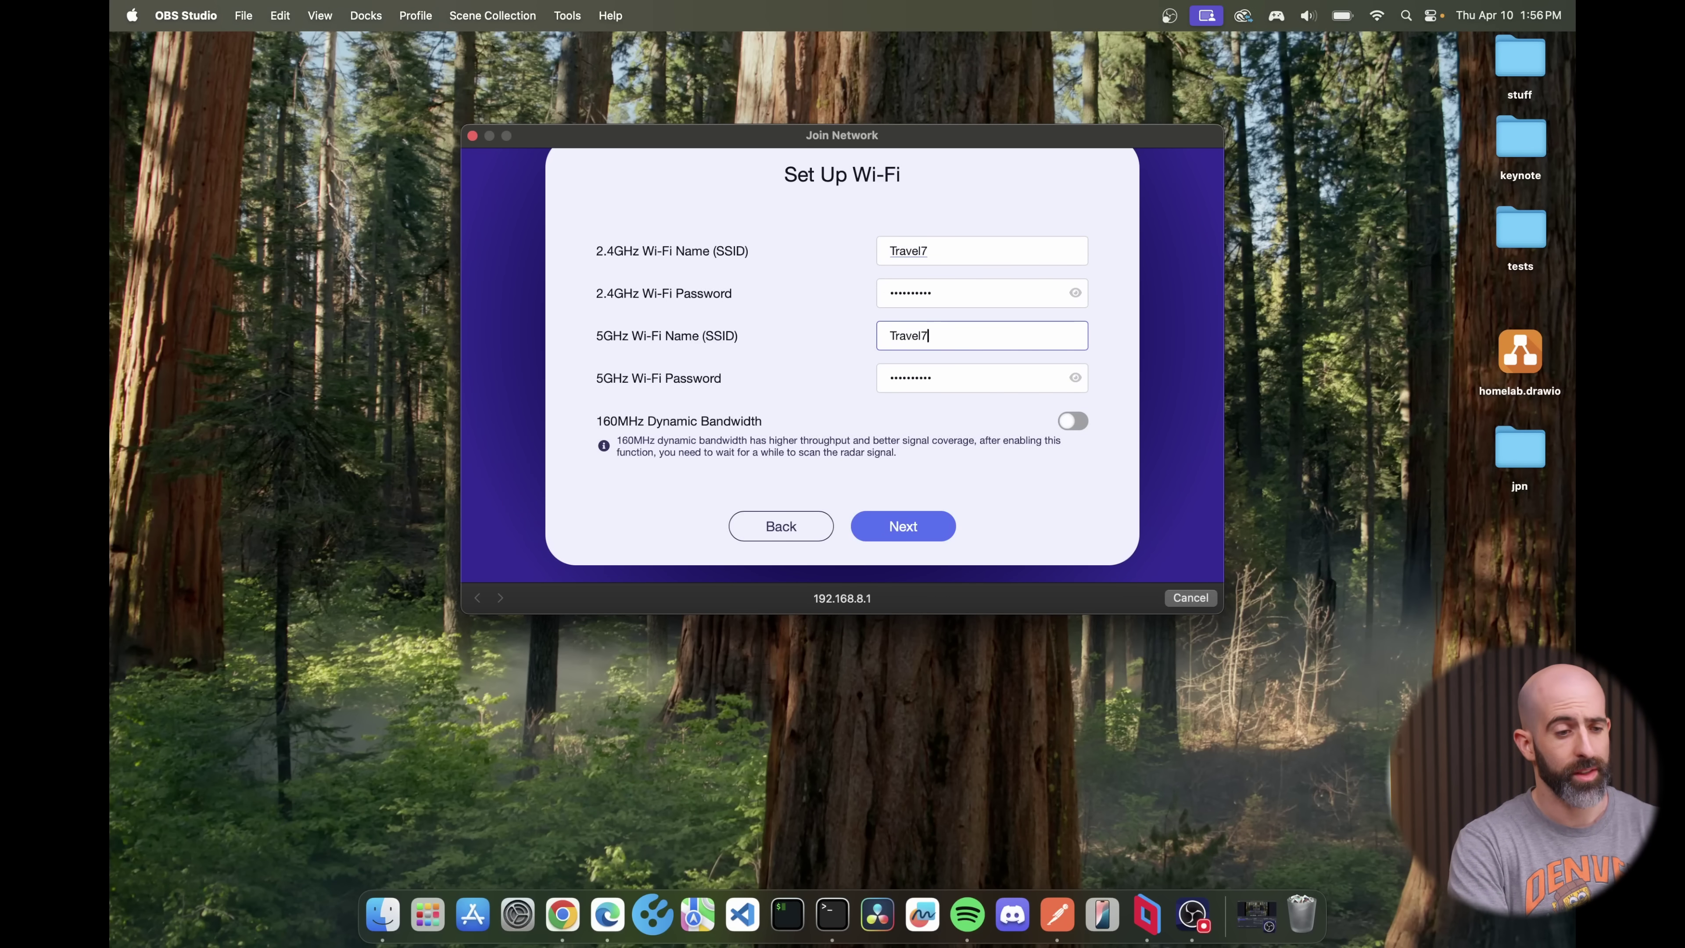
type("-5G")
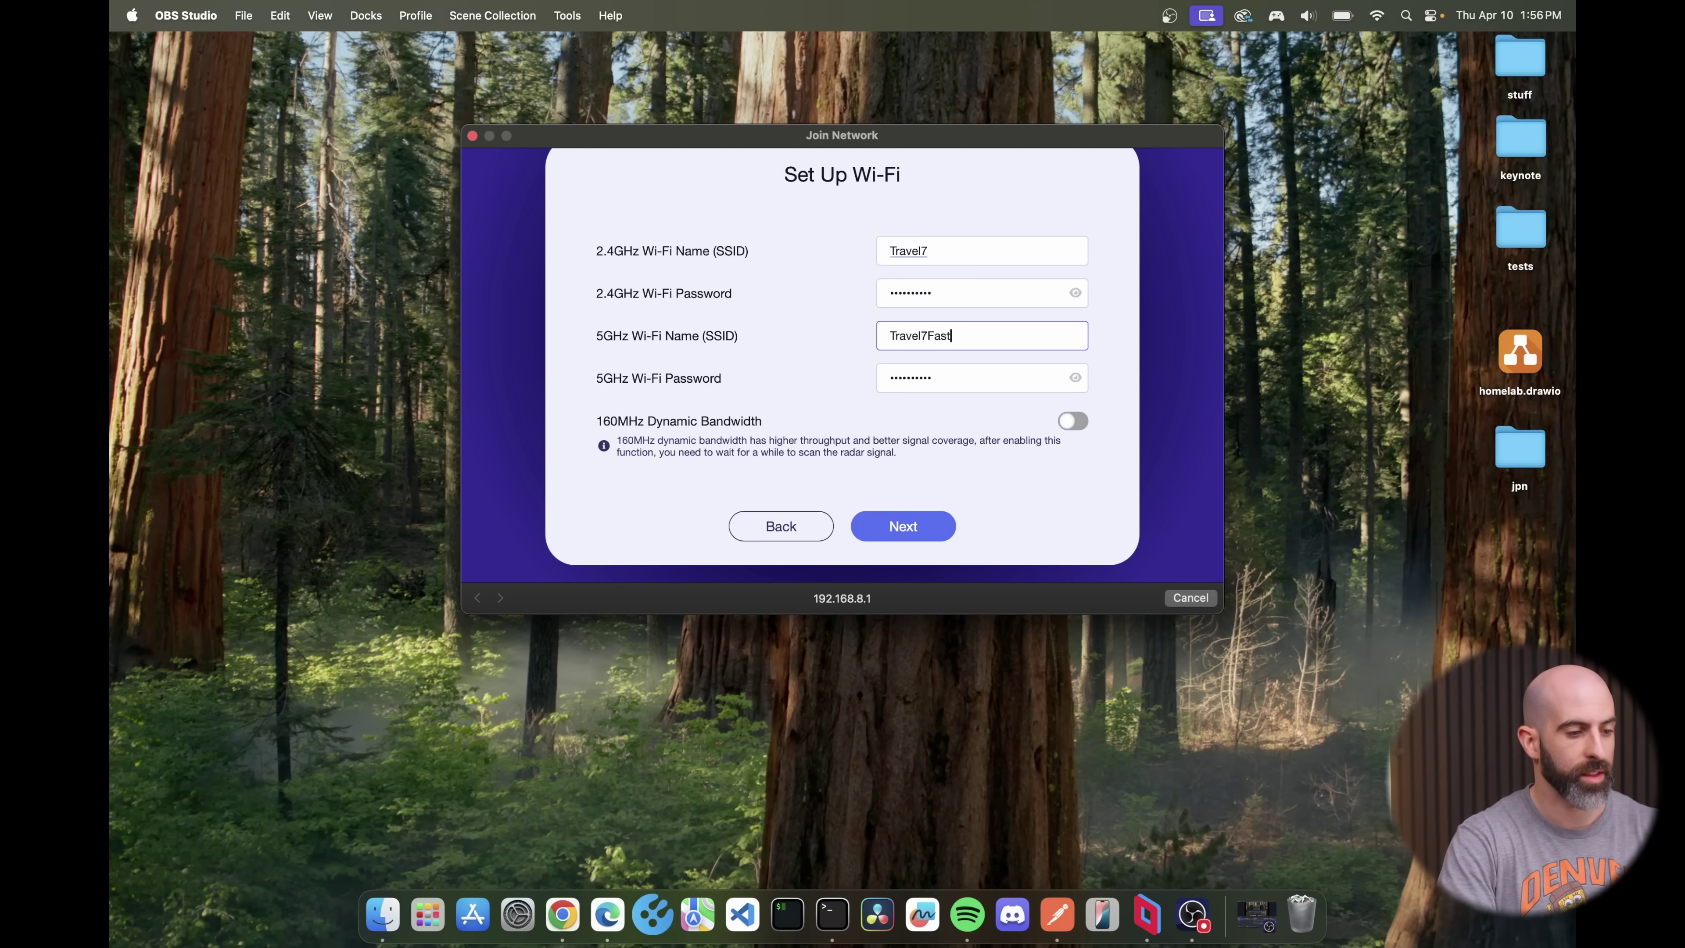
key("Tab")
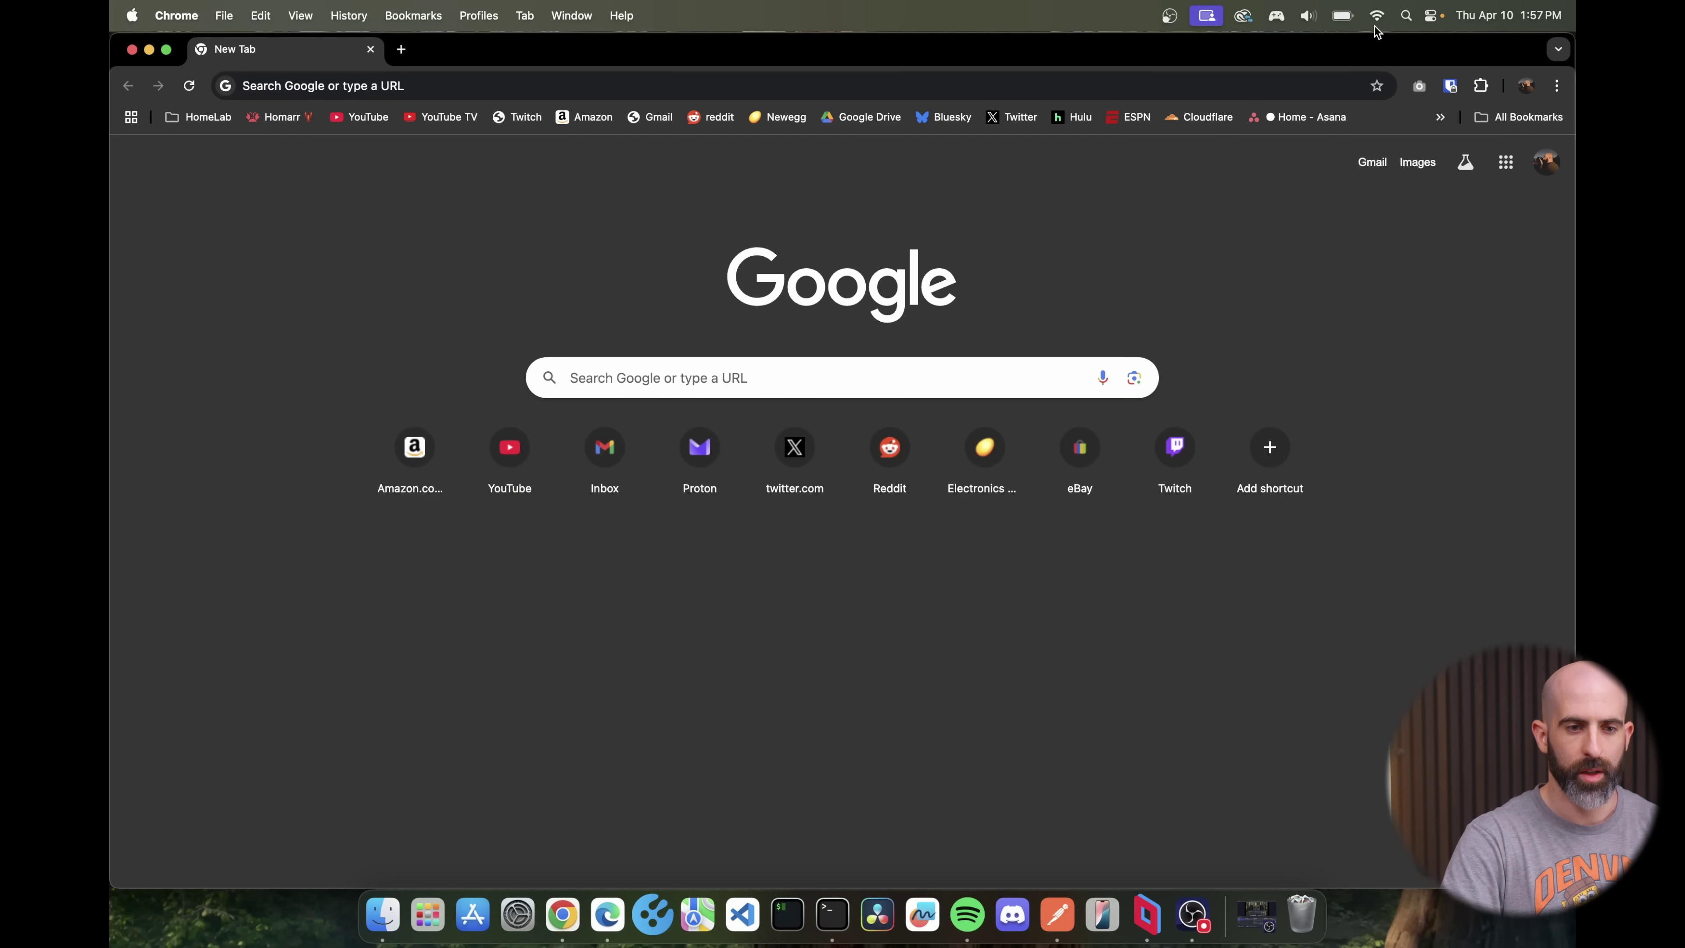
Join the Travel7 Wi-Fi network from the macOS Wi-Fi menu.
left_click(1377, 17)
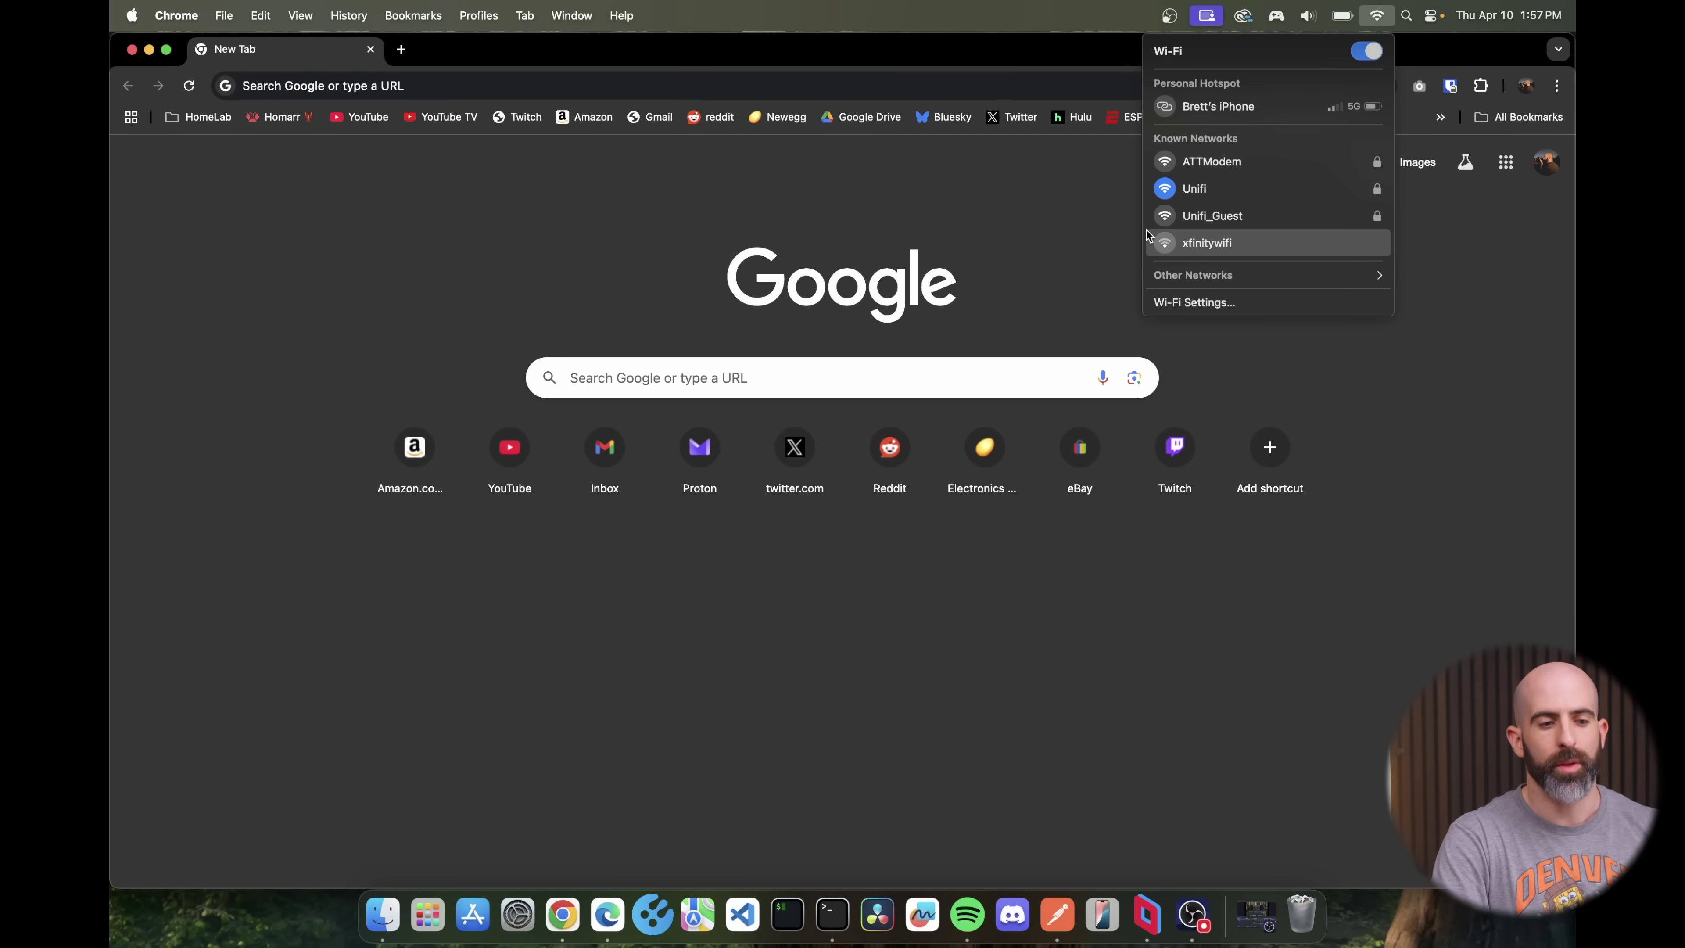
left_click(1201, 275)
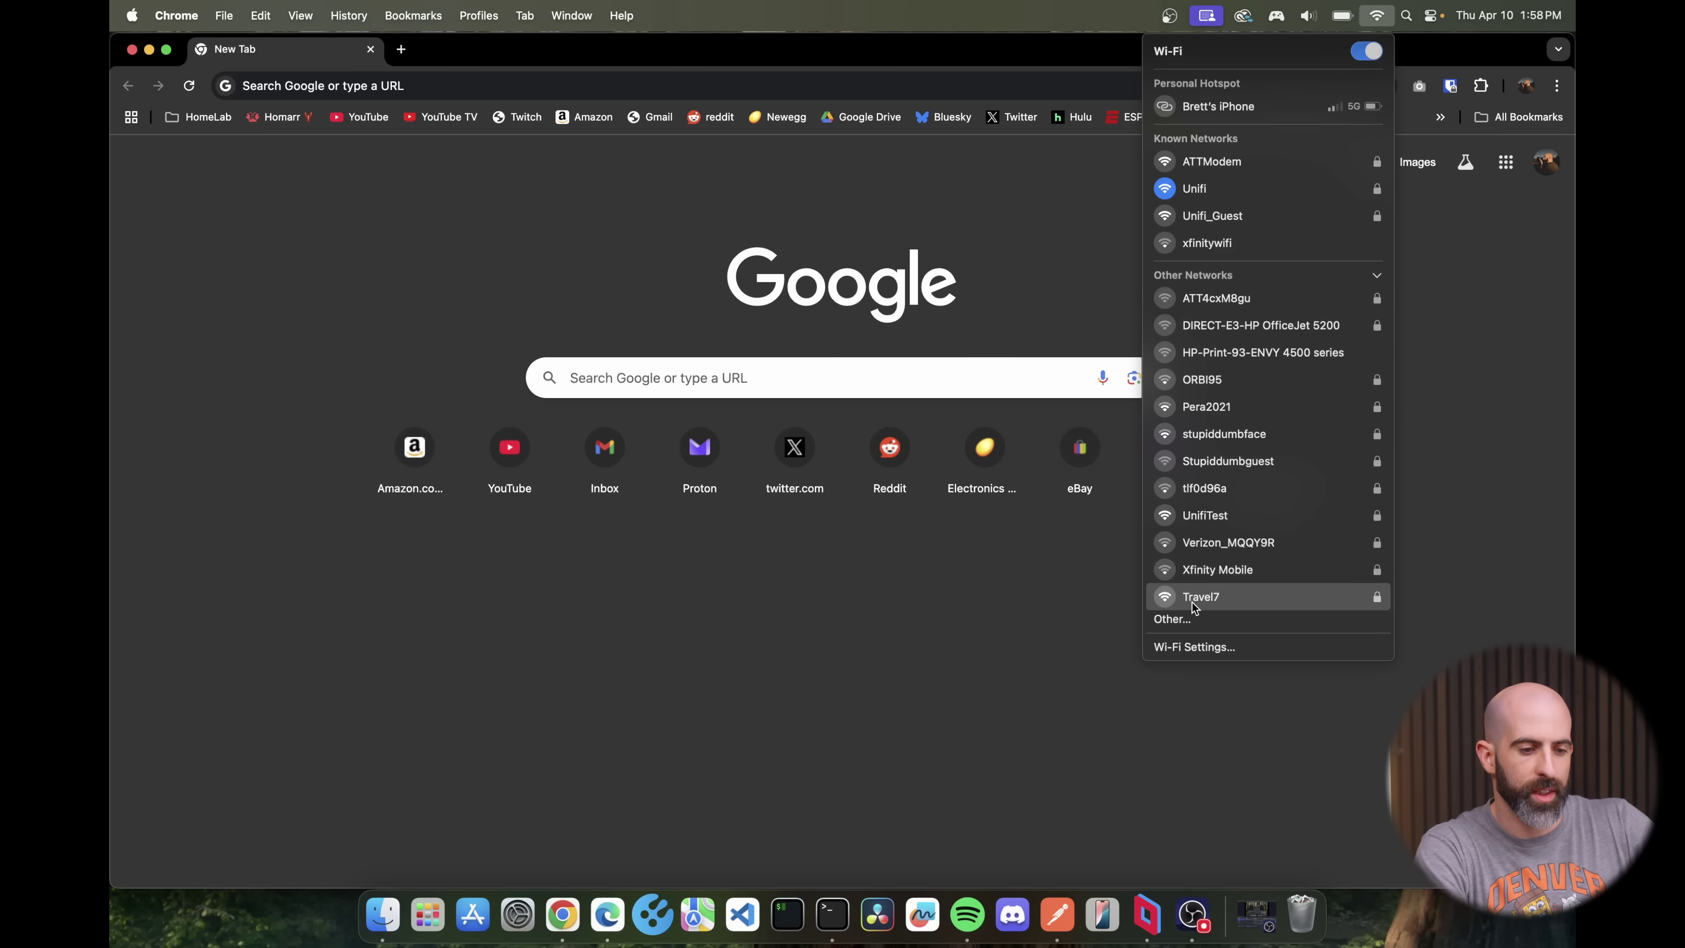
left_click(1192, 597)
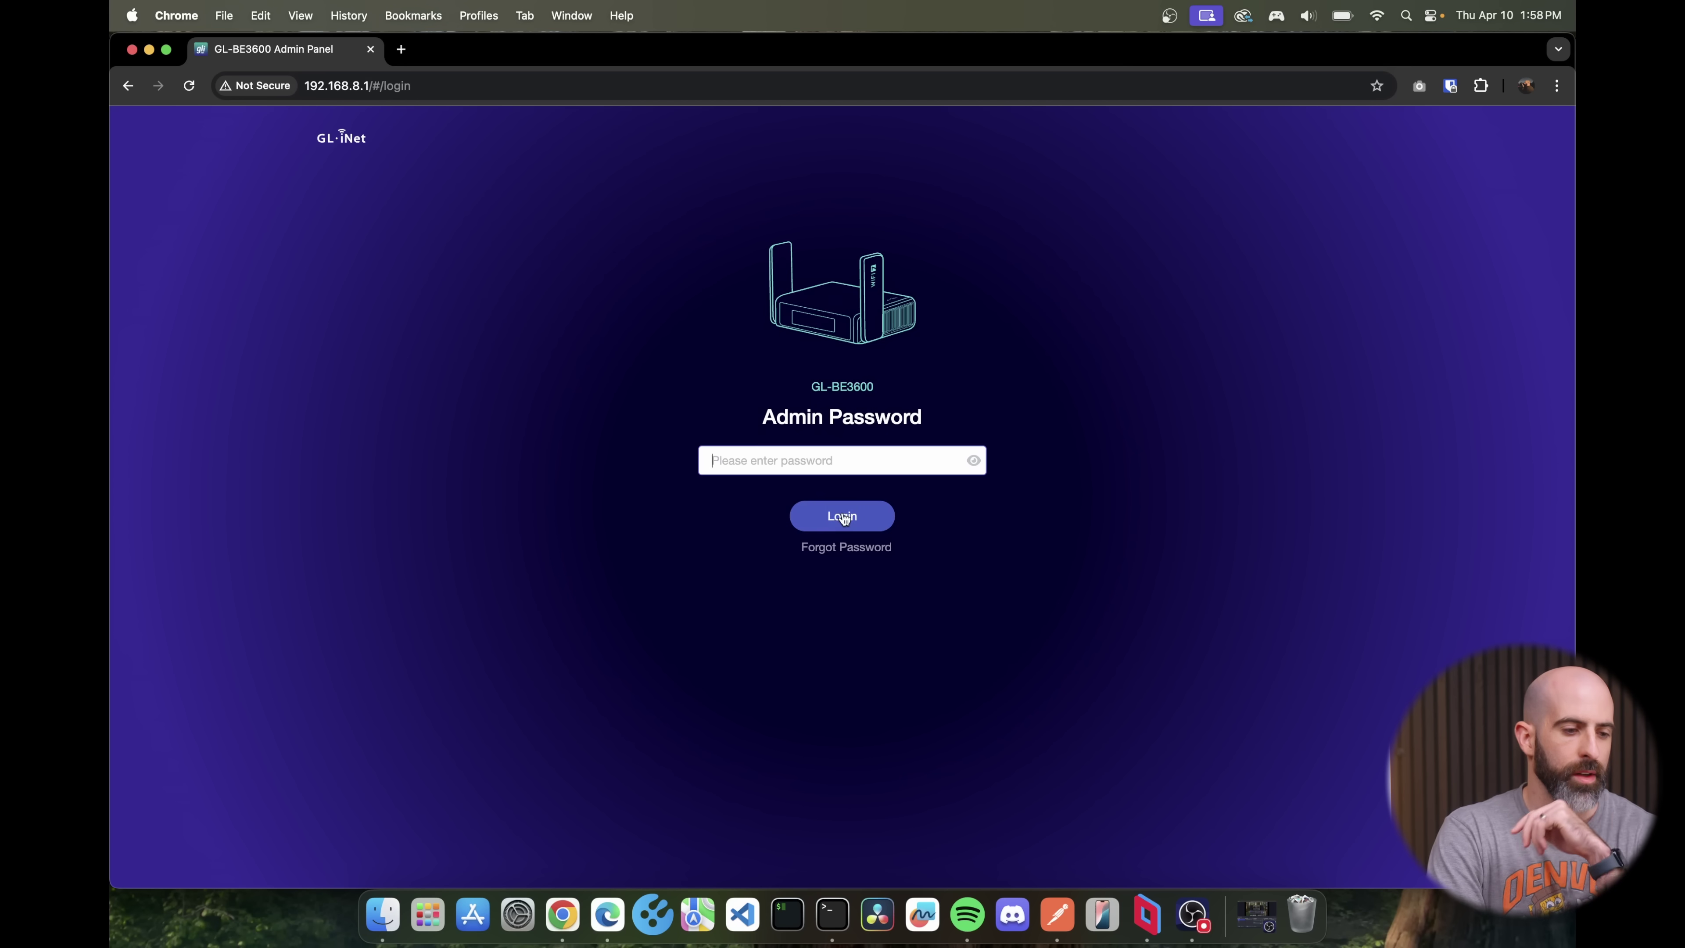
Log in to the router admin page with the admin password, retrying after a rejected attempt.
key("super+v")
key("Return")
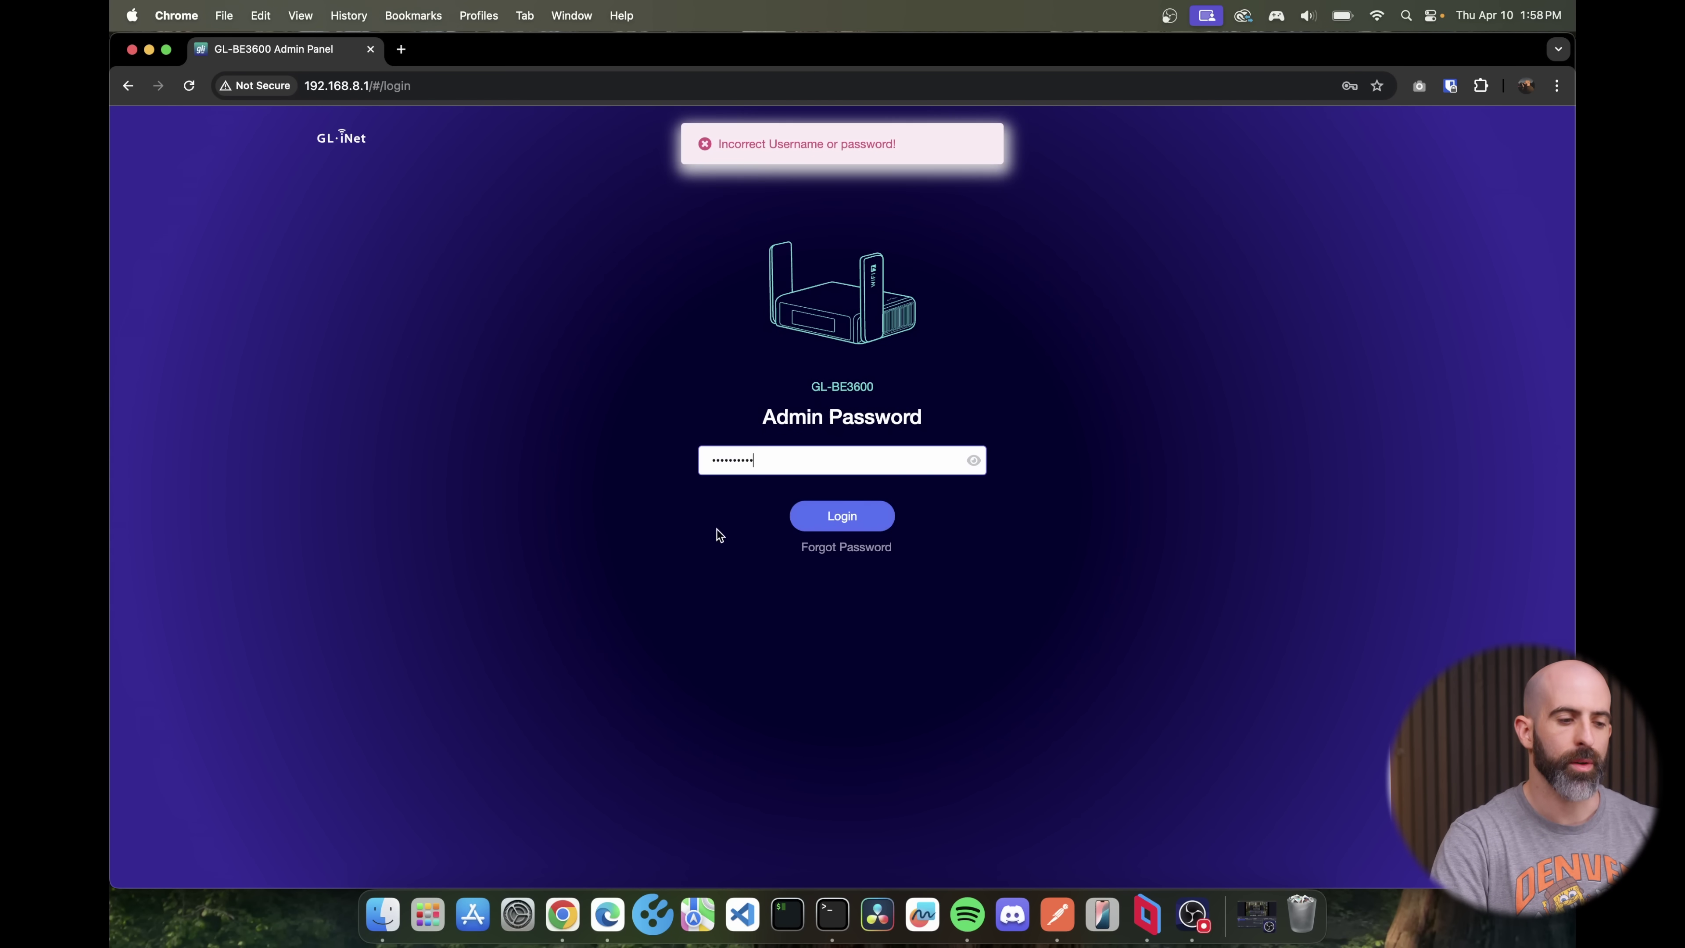
left_click(895, 460)
key("super+a")
key("BackSpace")
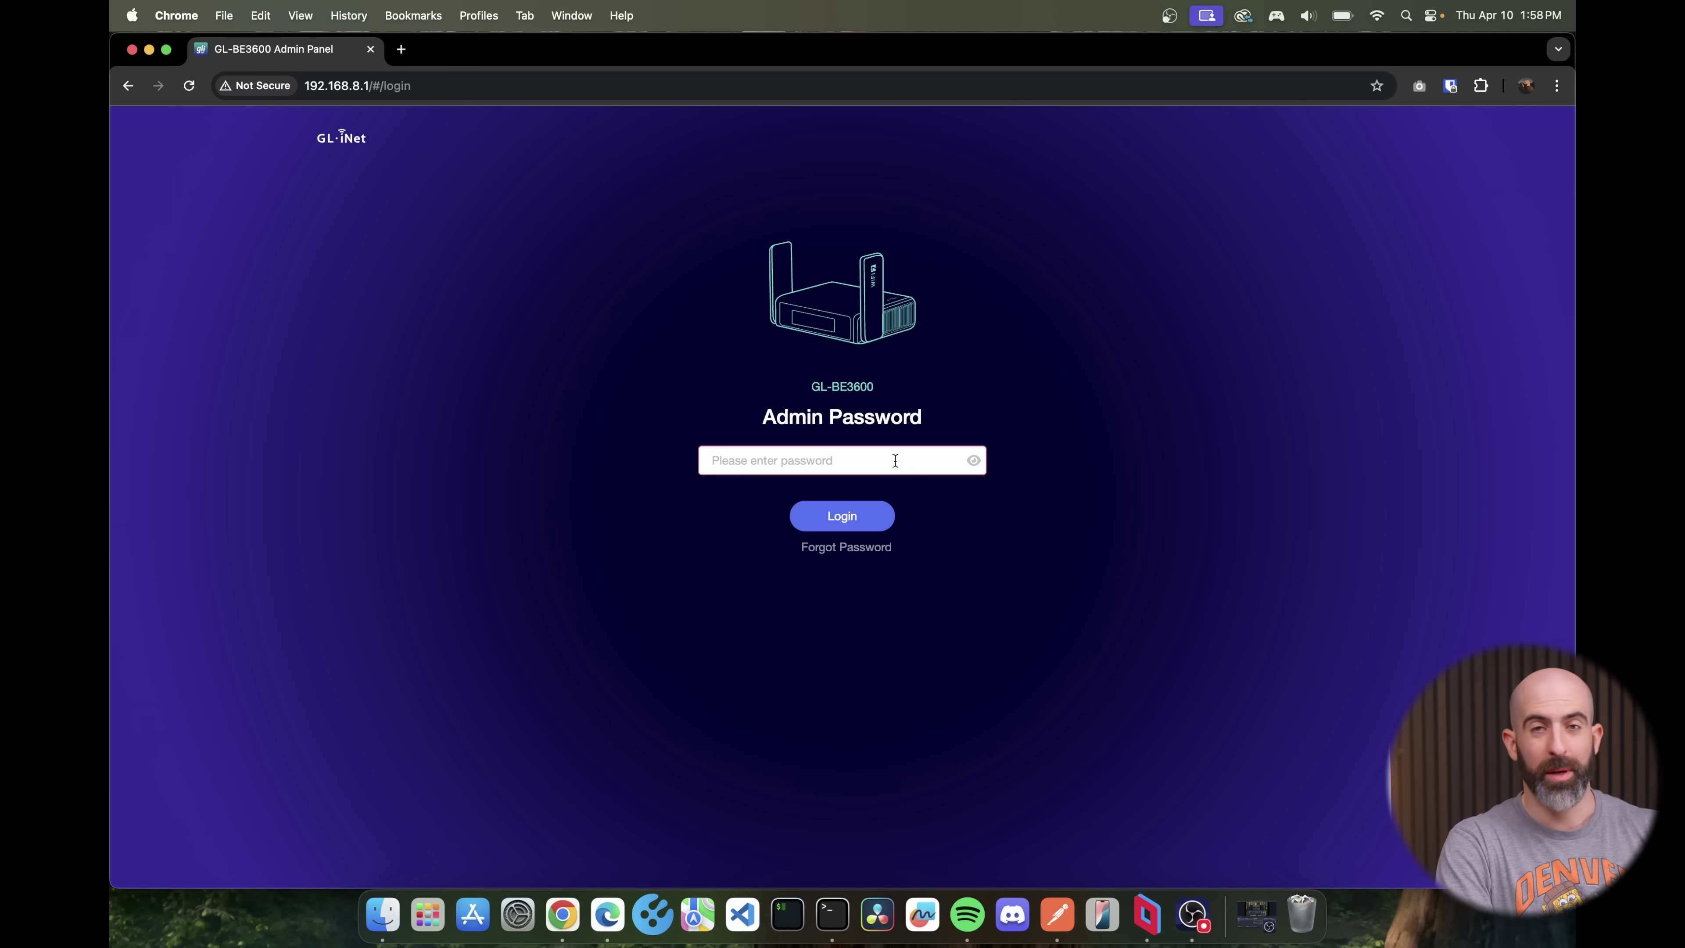
key("super+v")
key("Return")
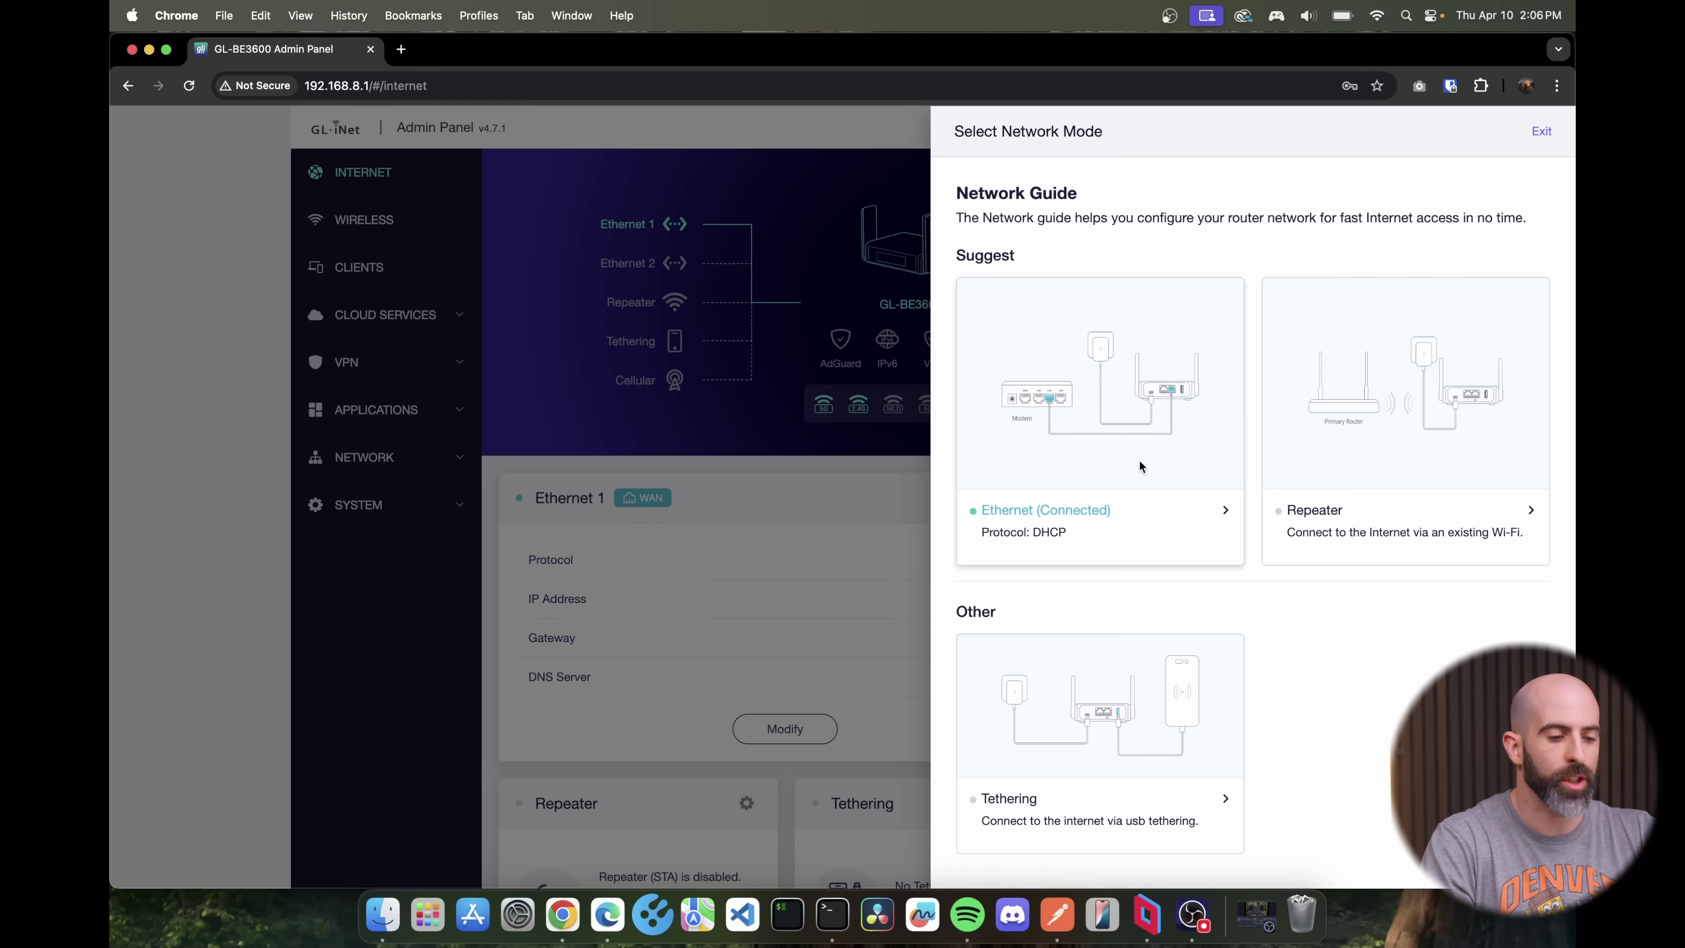
Dismiss the Ethernet diagram, the Select Network Mode guide and the VPN suggestion.
left_click(1136, 389)
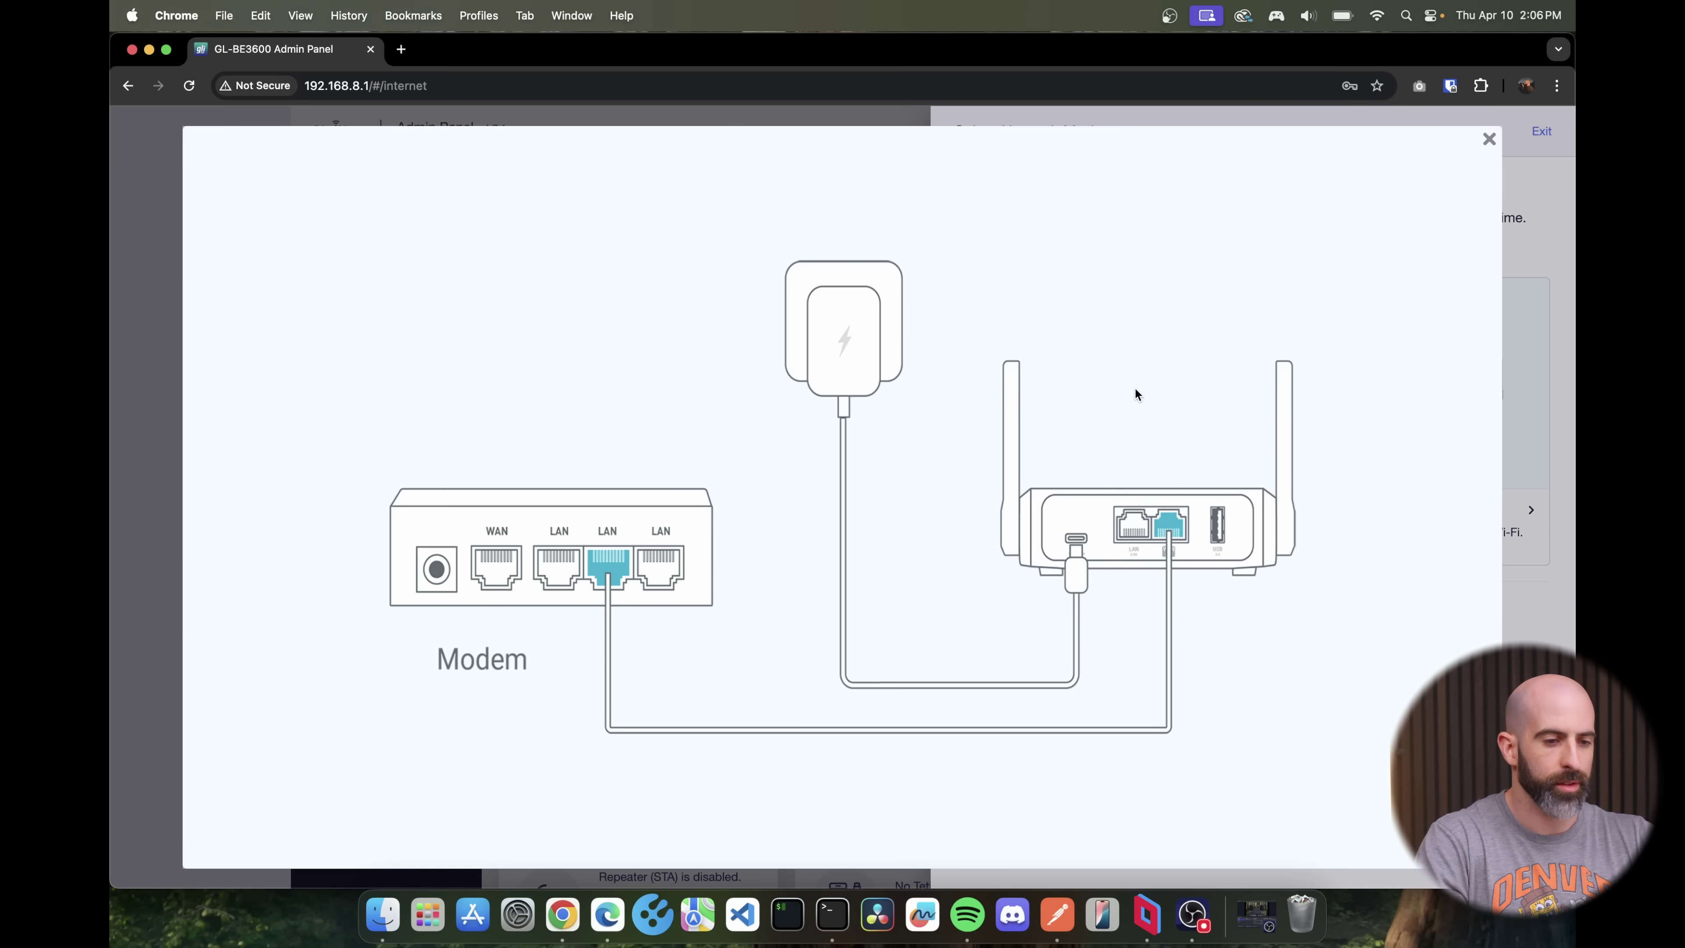
left_click(1490, 138)
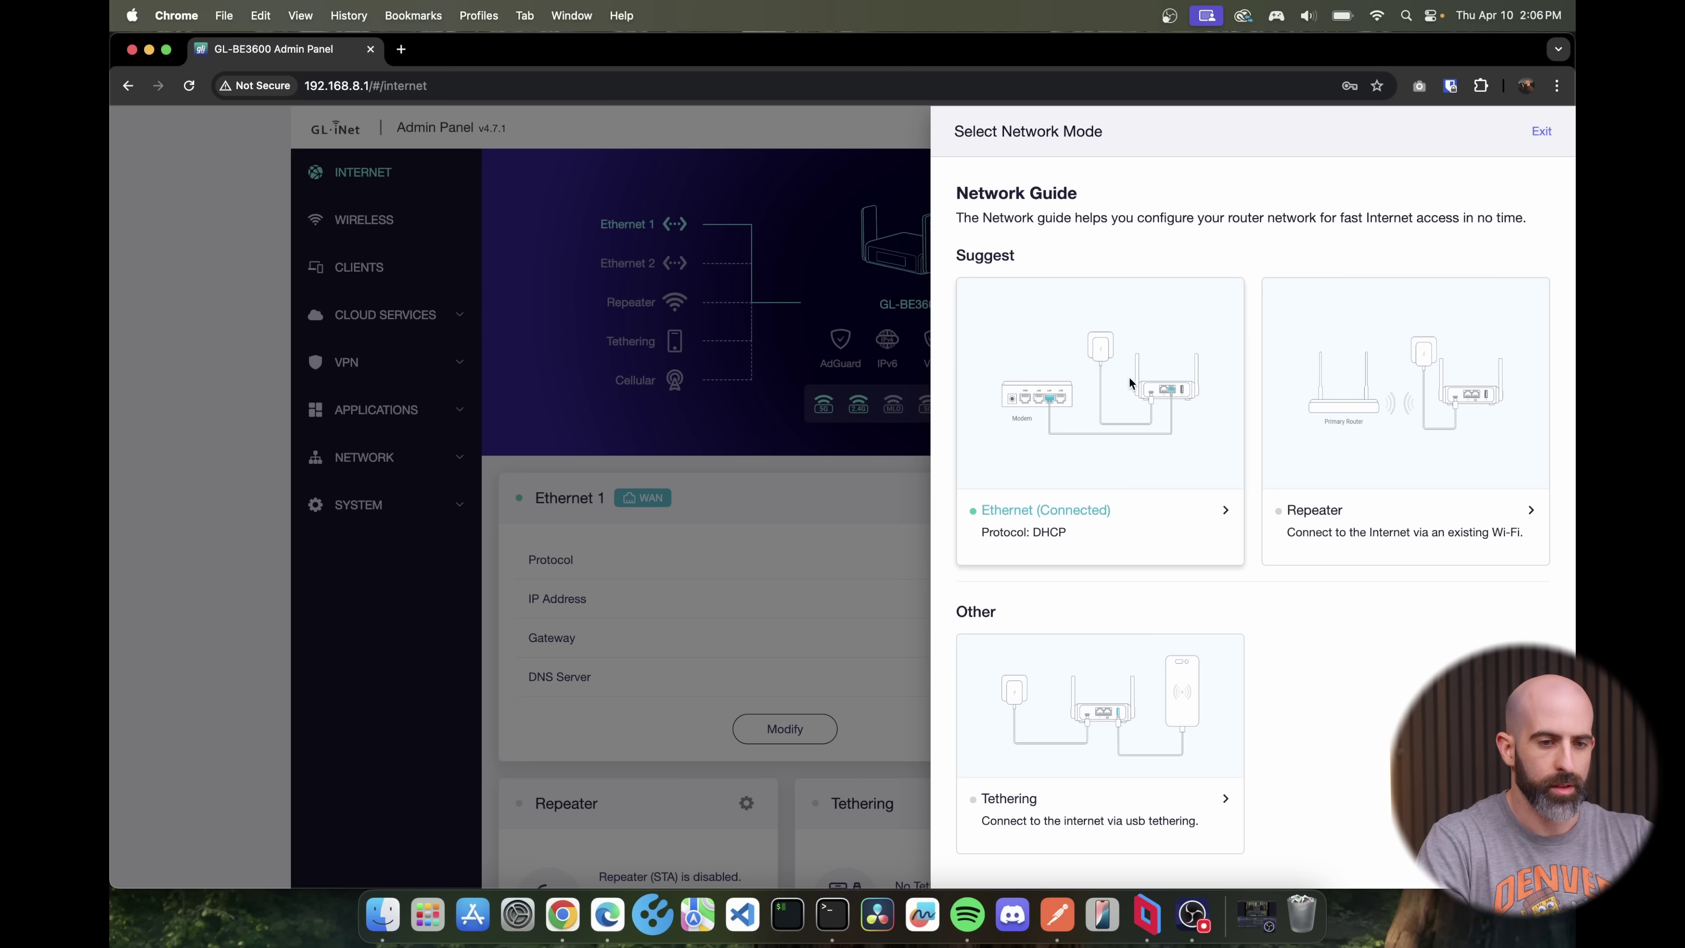
left_click(812, 496)
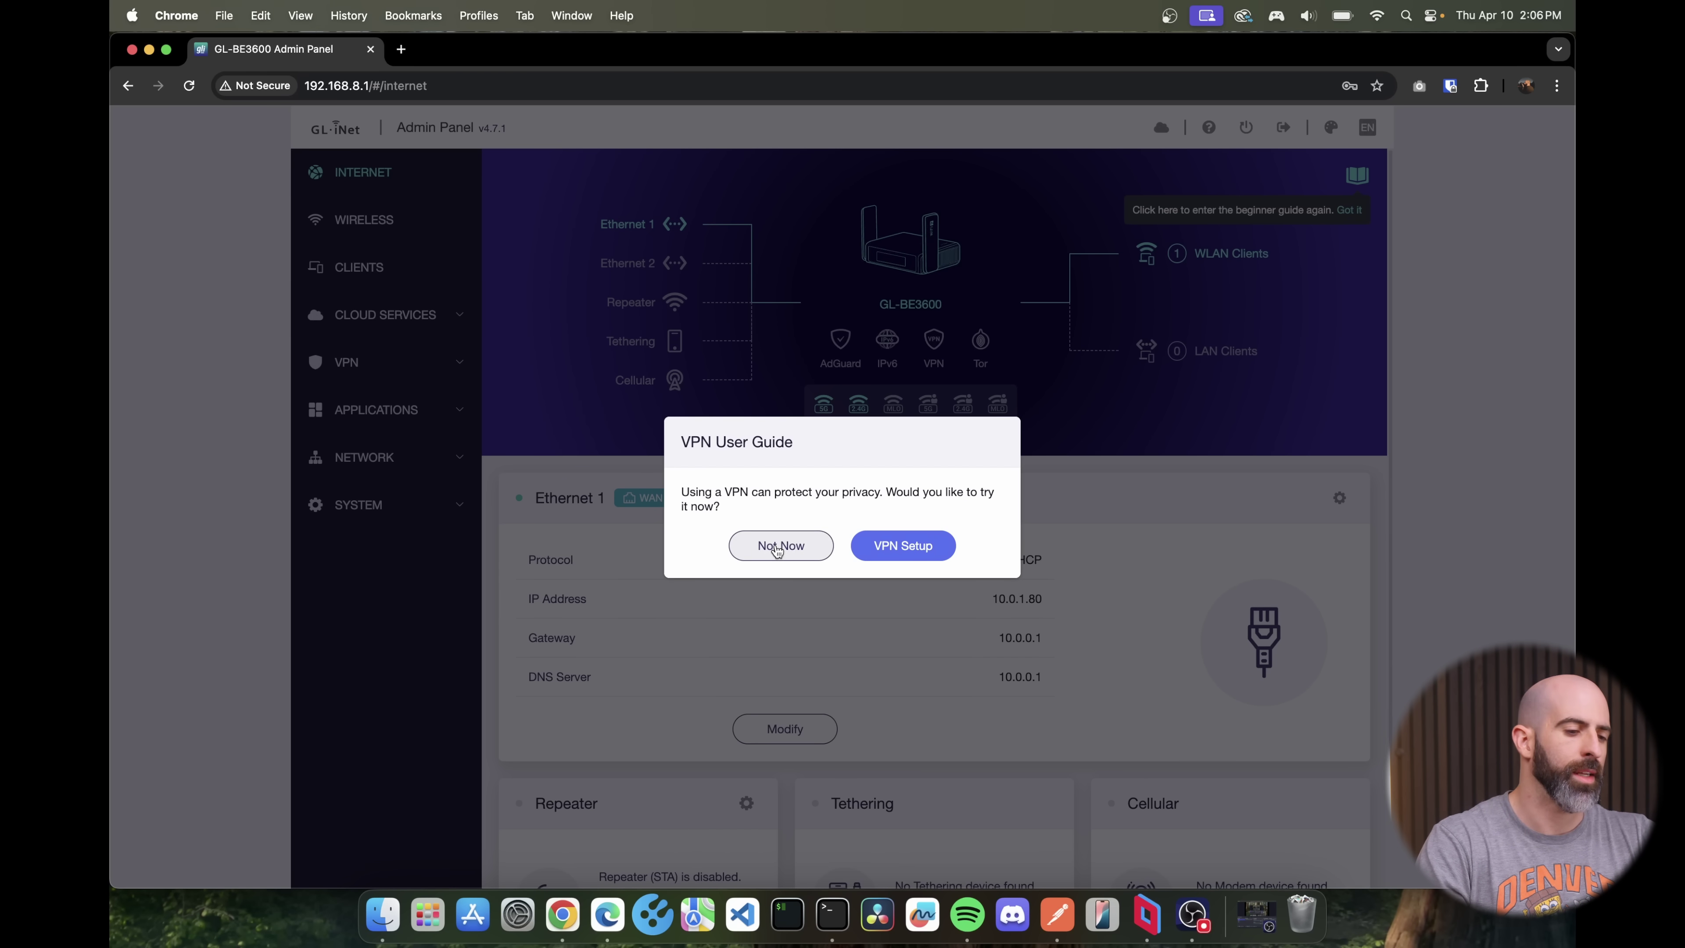
left_click(797, 546)
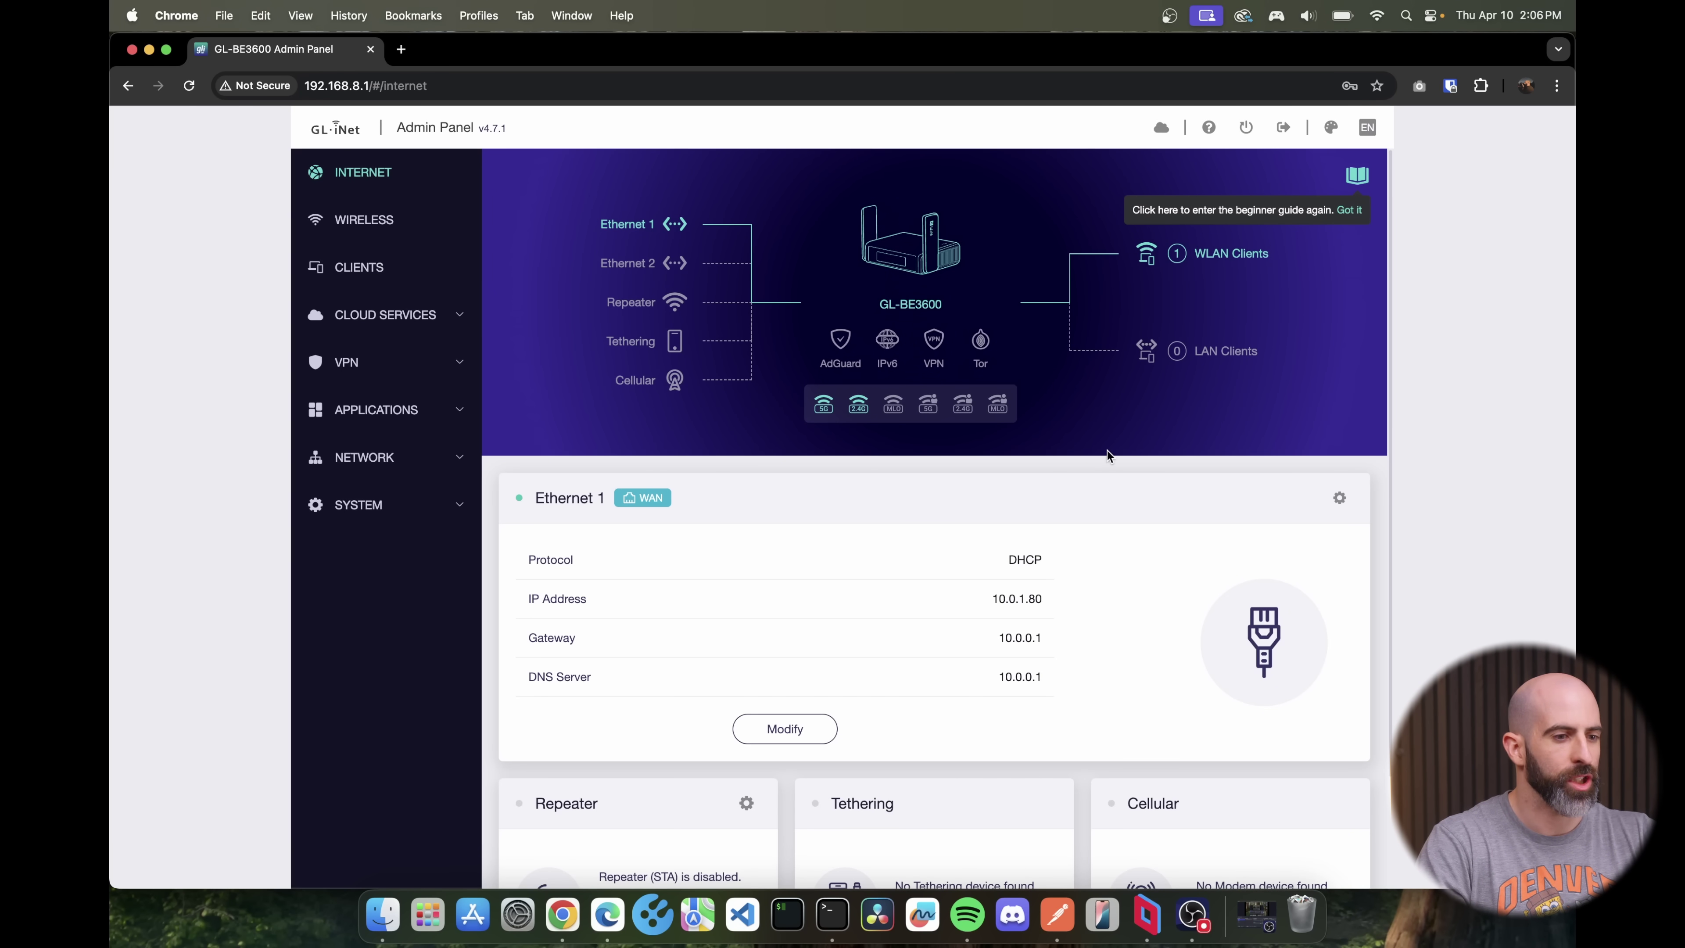
Review the Internet overview showing Ethernet 1 via DHCP, then expand the NETWORK menu.
scroll(1107, 455, "down", 5)
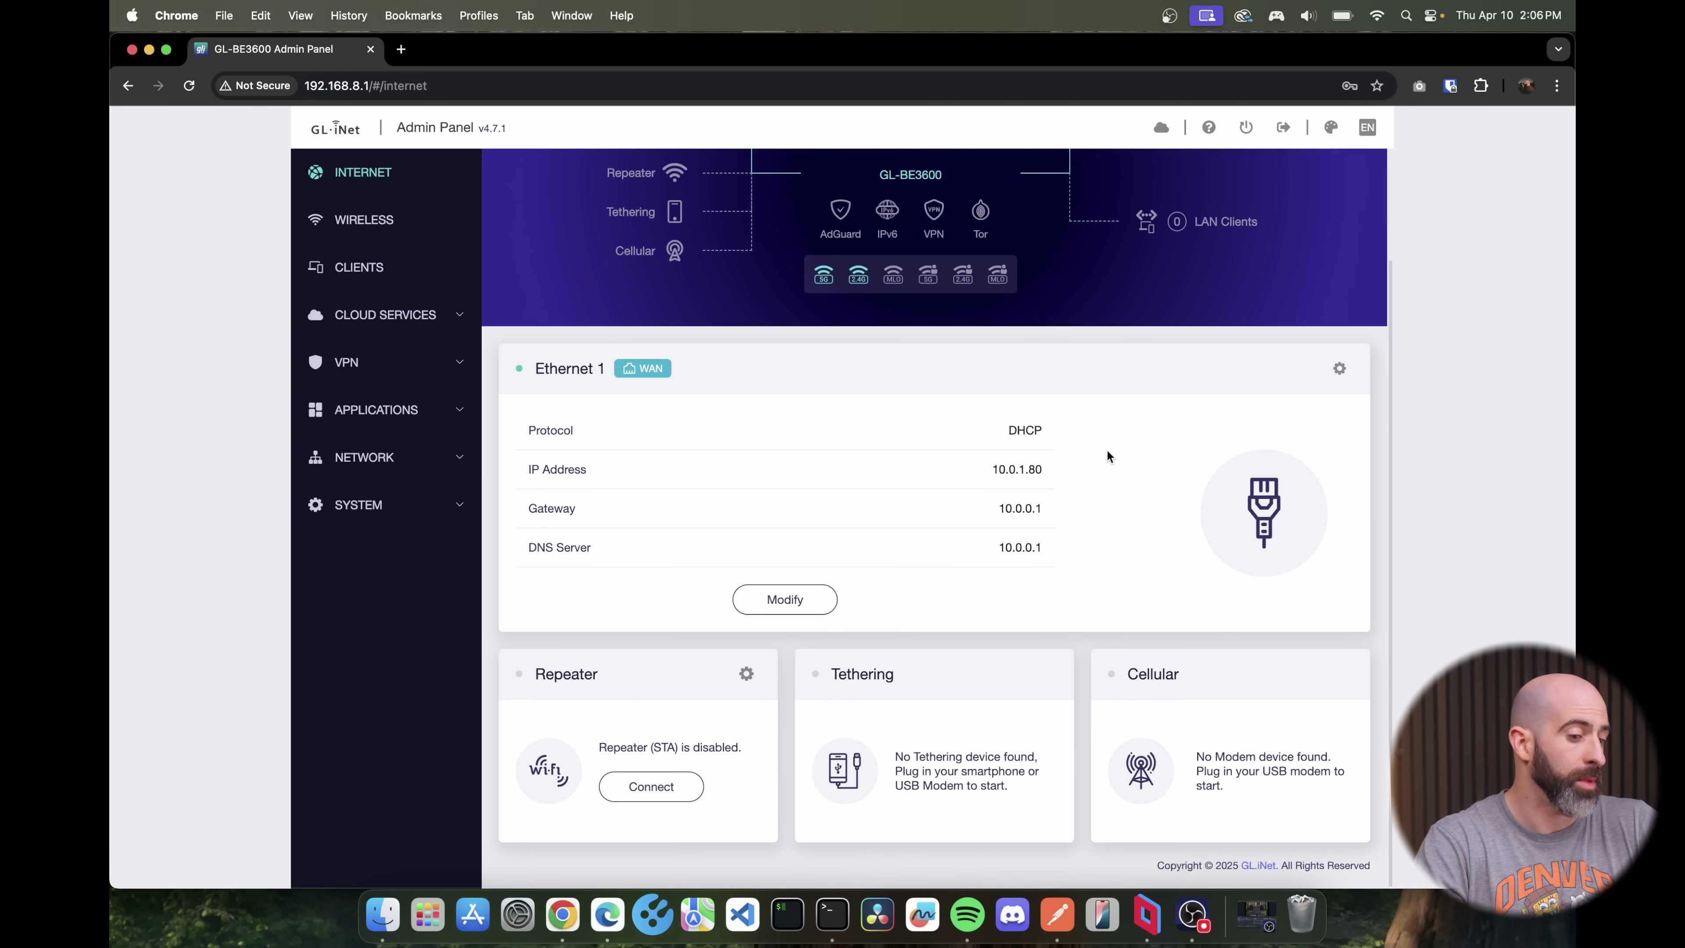
scroll(1108, 454, "up", 5)
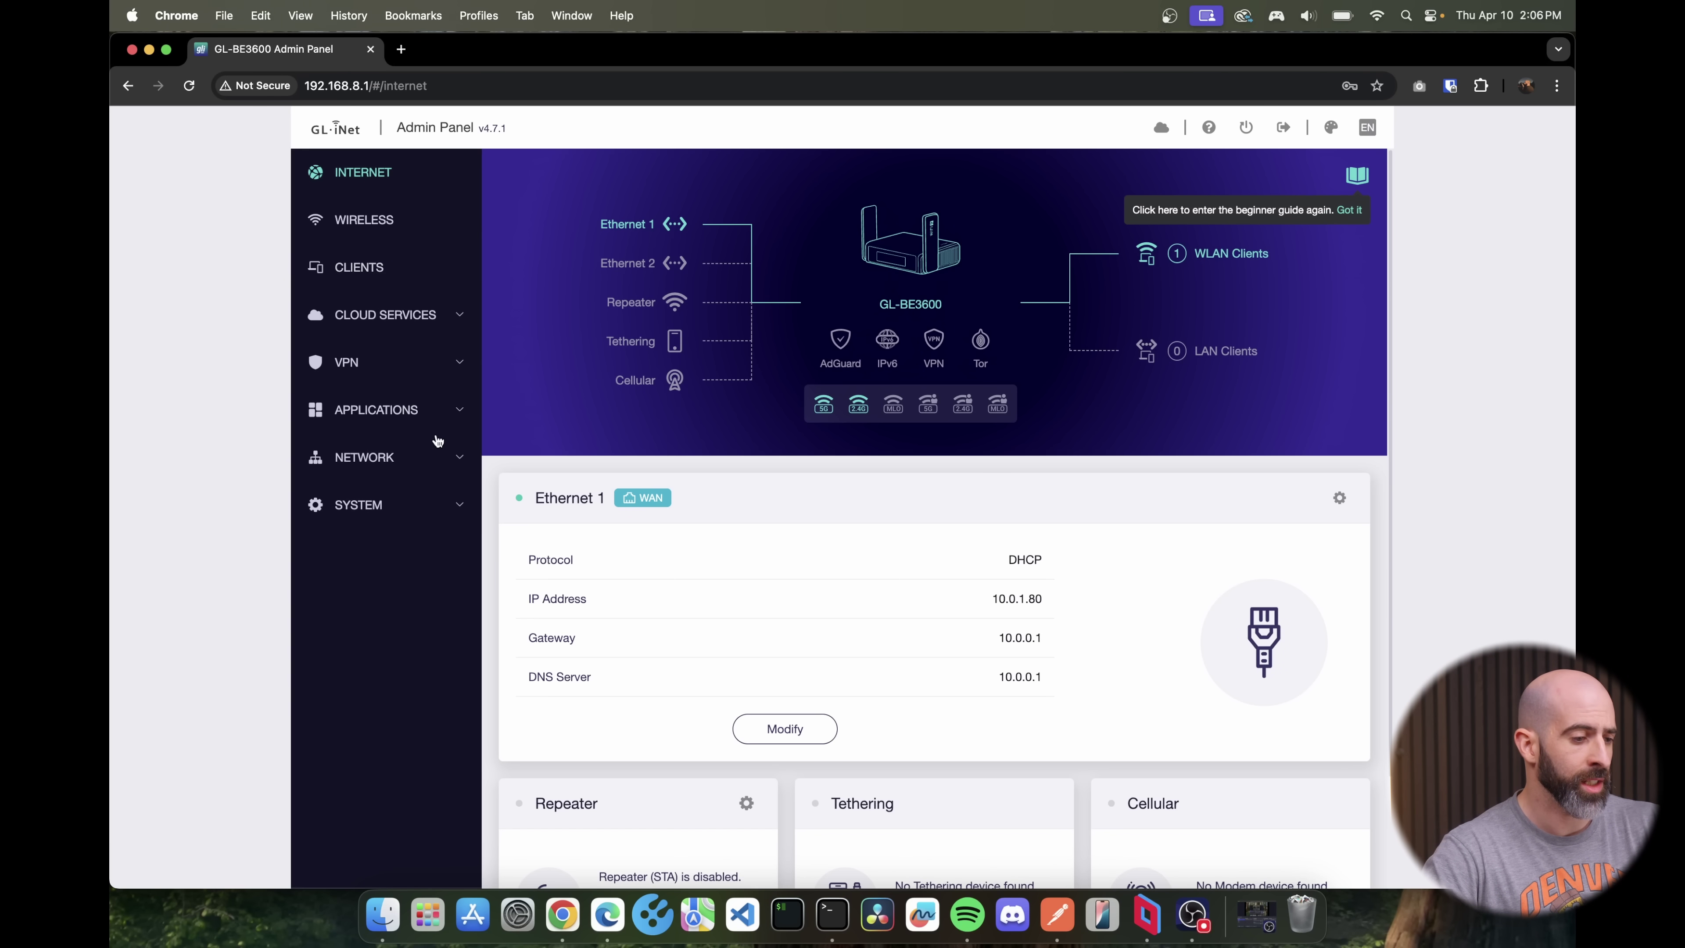
left_click(435, 454)
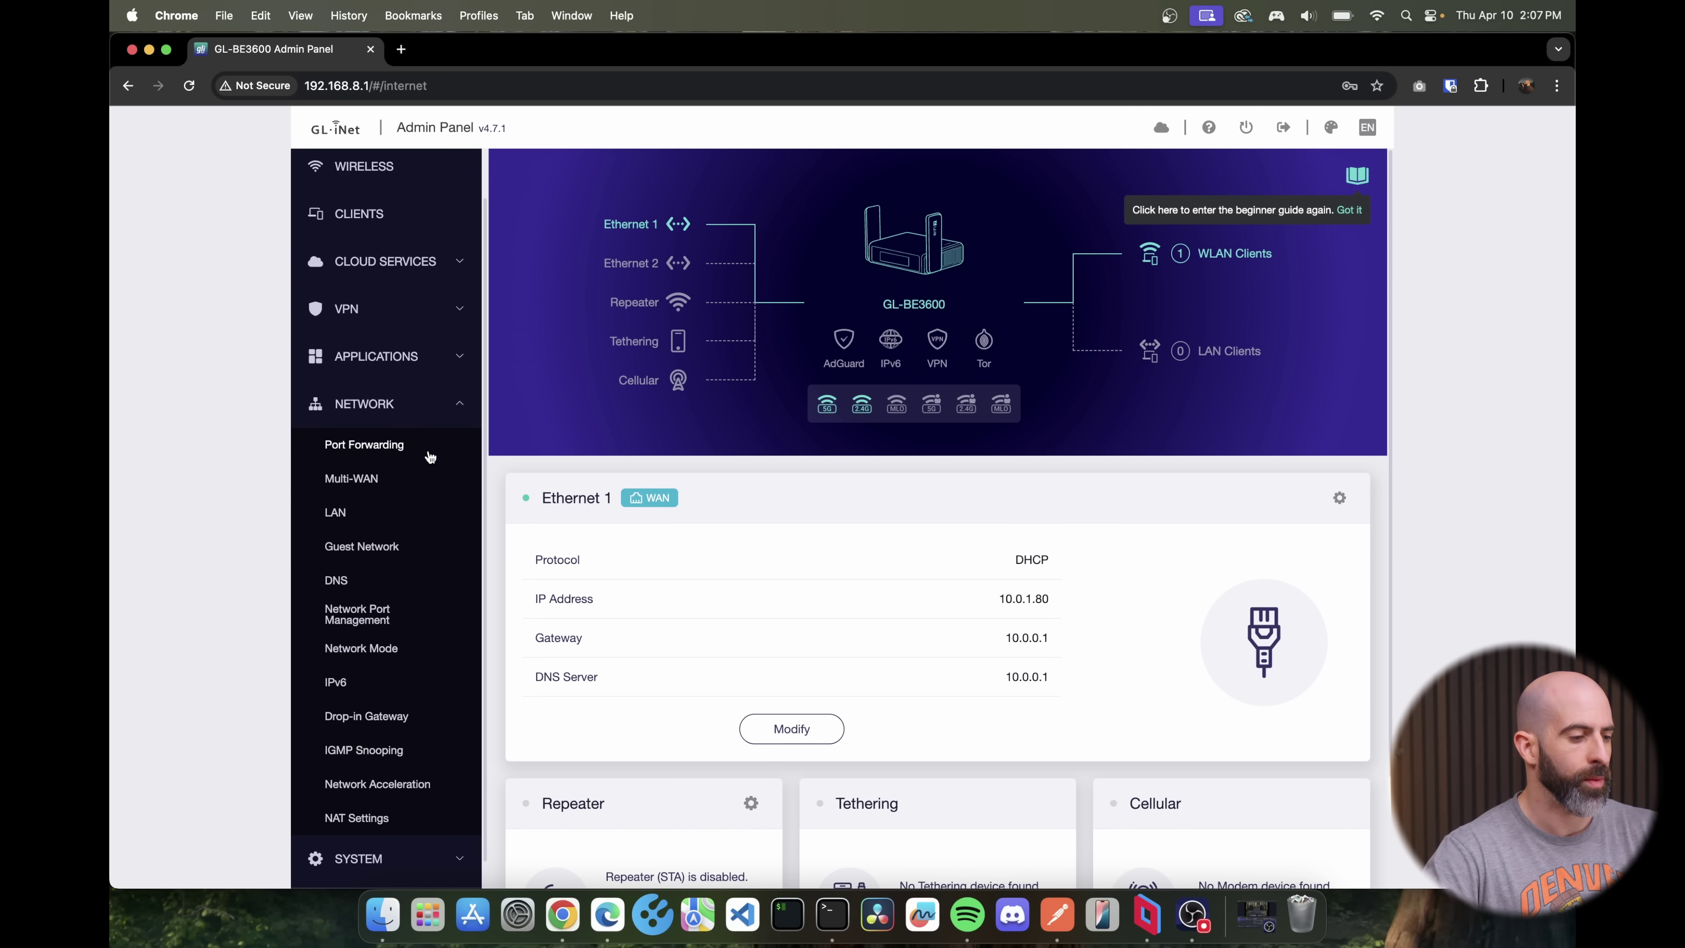
Browse the Multi-WAN and LAN pages, ending on DNS in Automatic mode using 10.0.0.1.
left_click(364, 480)
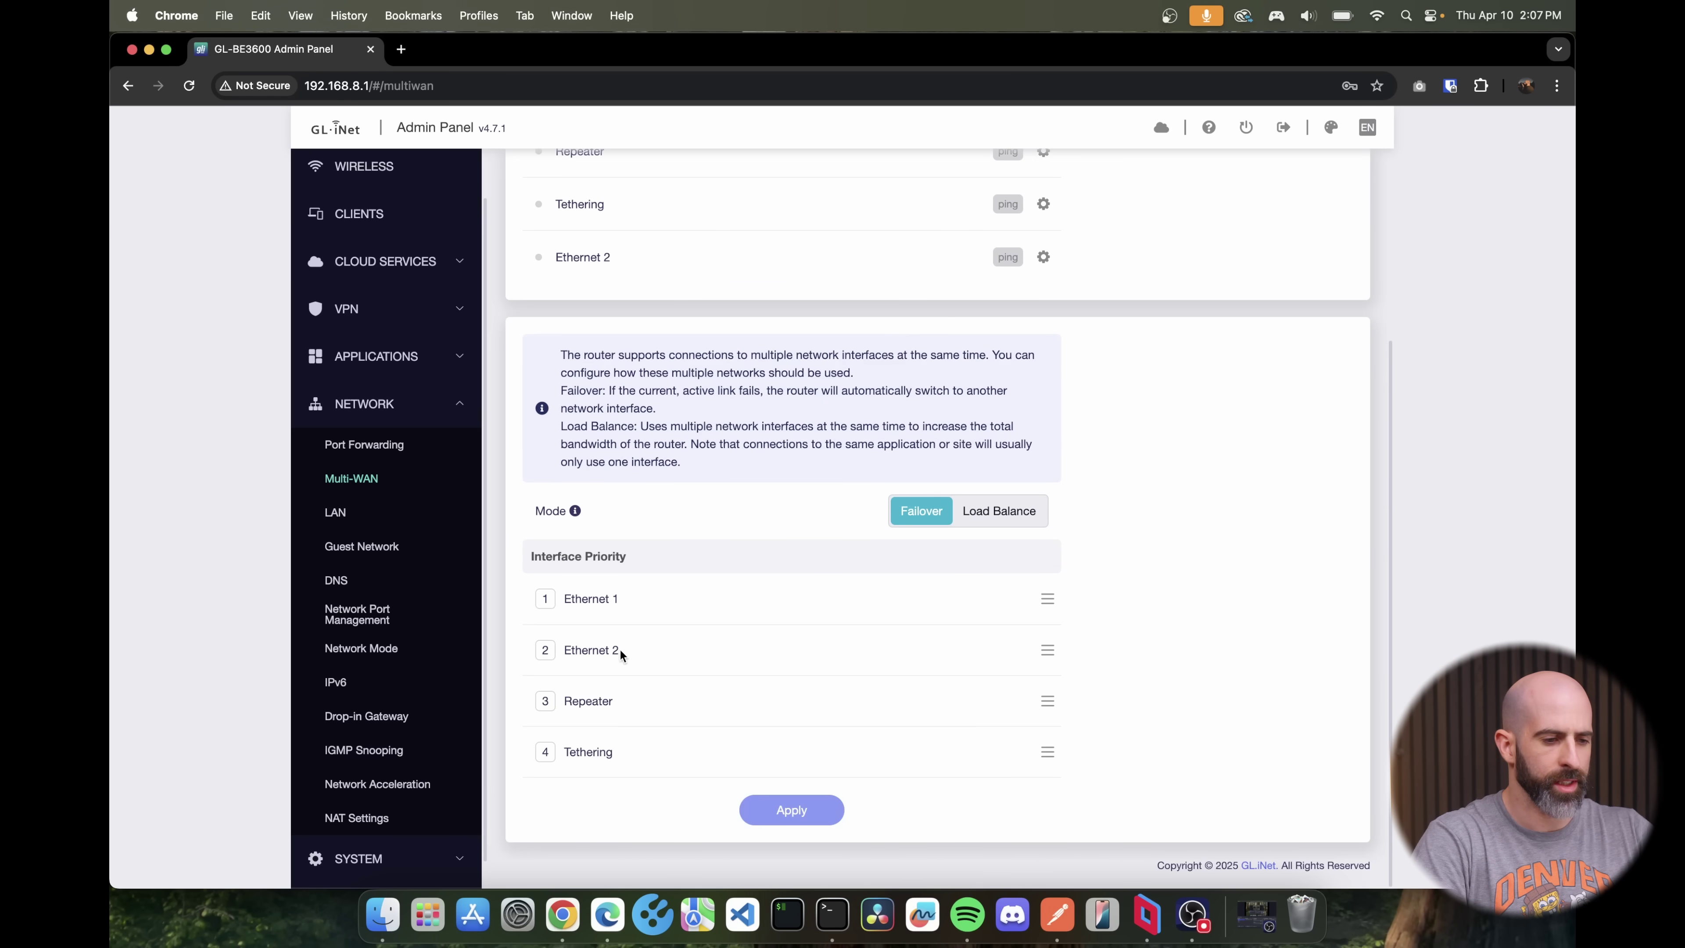
scroll(621, 654, "up", 3)
left_click(336, 511)
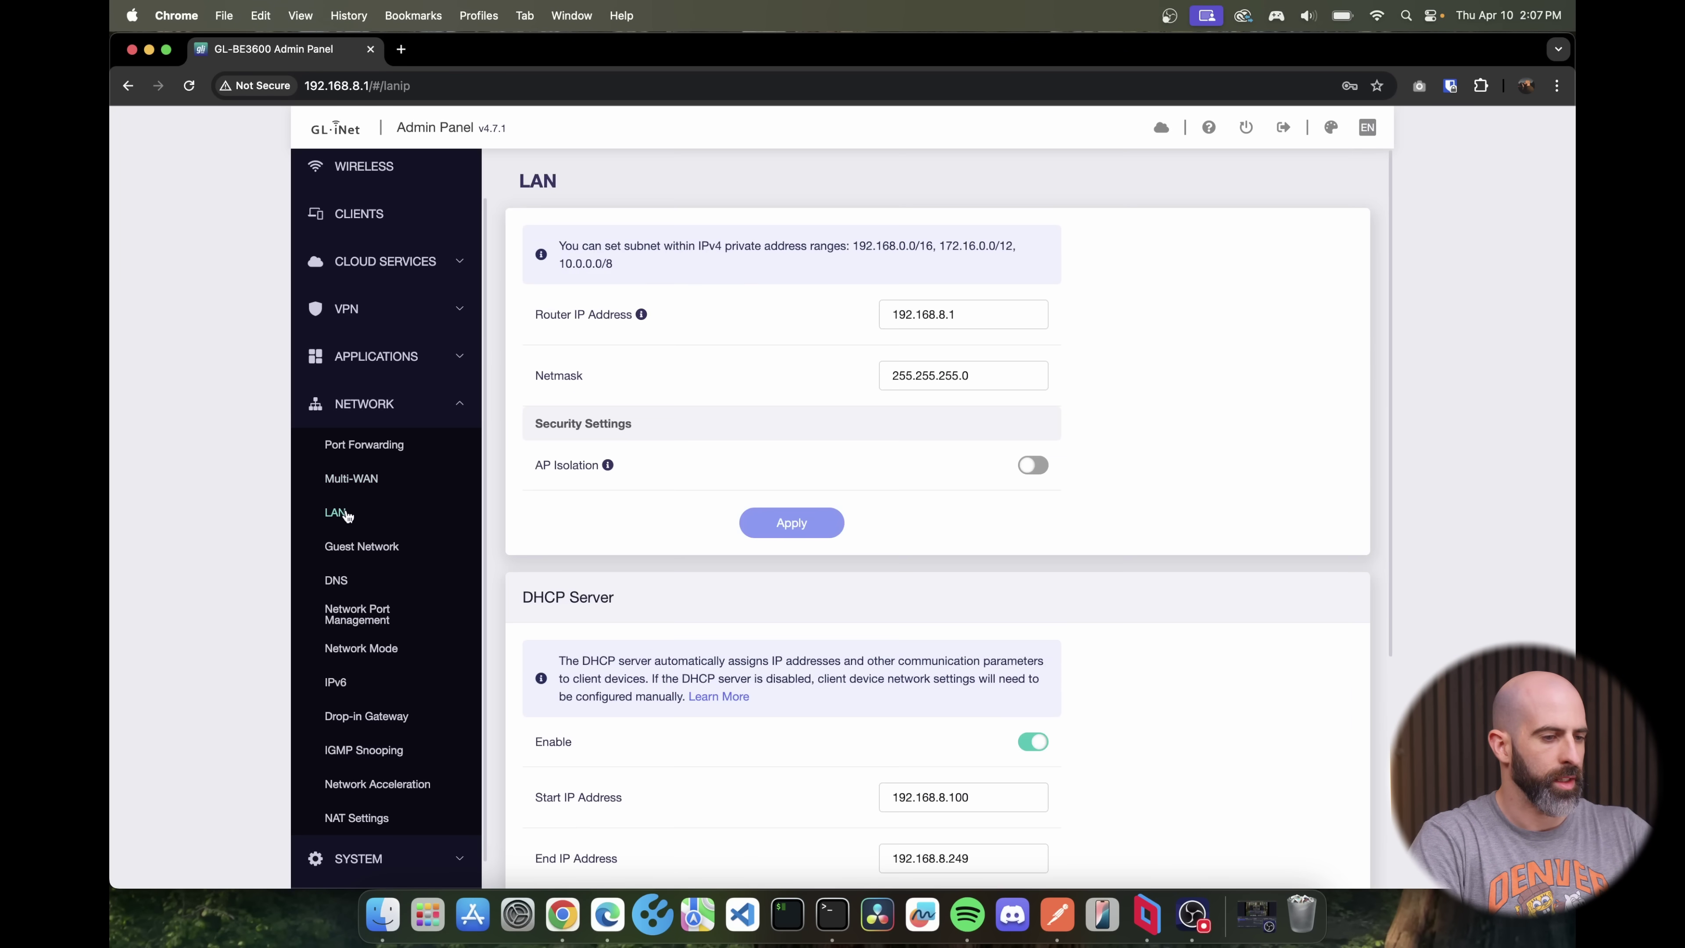
scroll(934, 342, "down", 5)
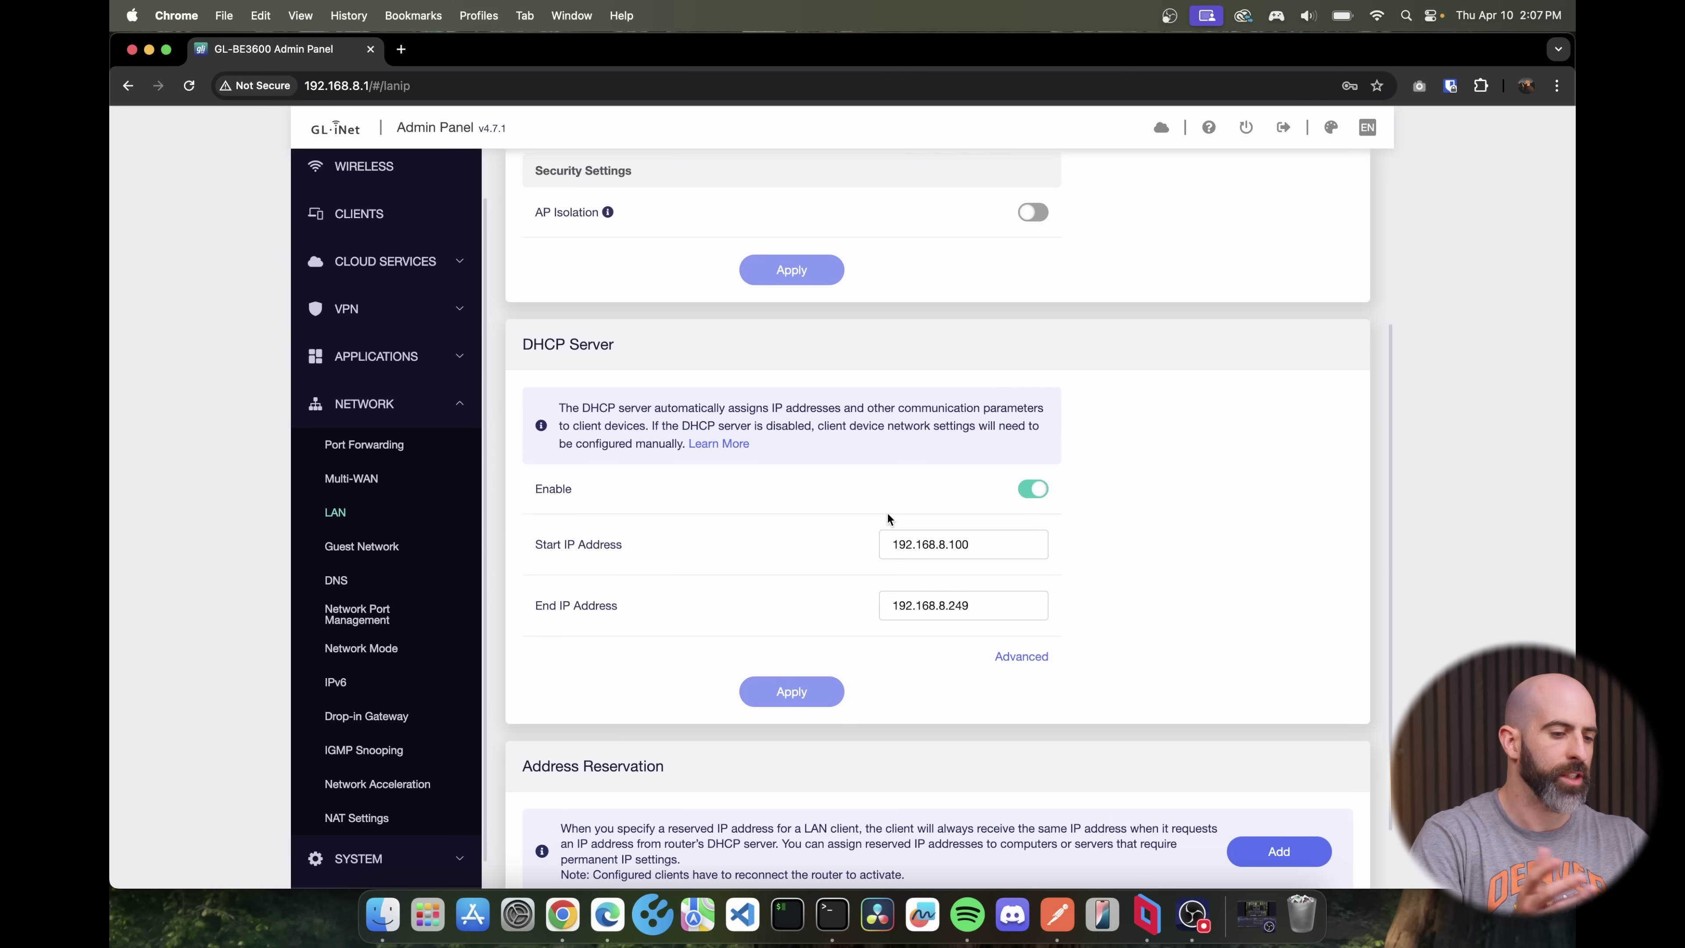
scroll(886, 514, "down", 2)
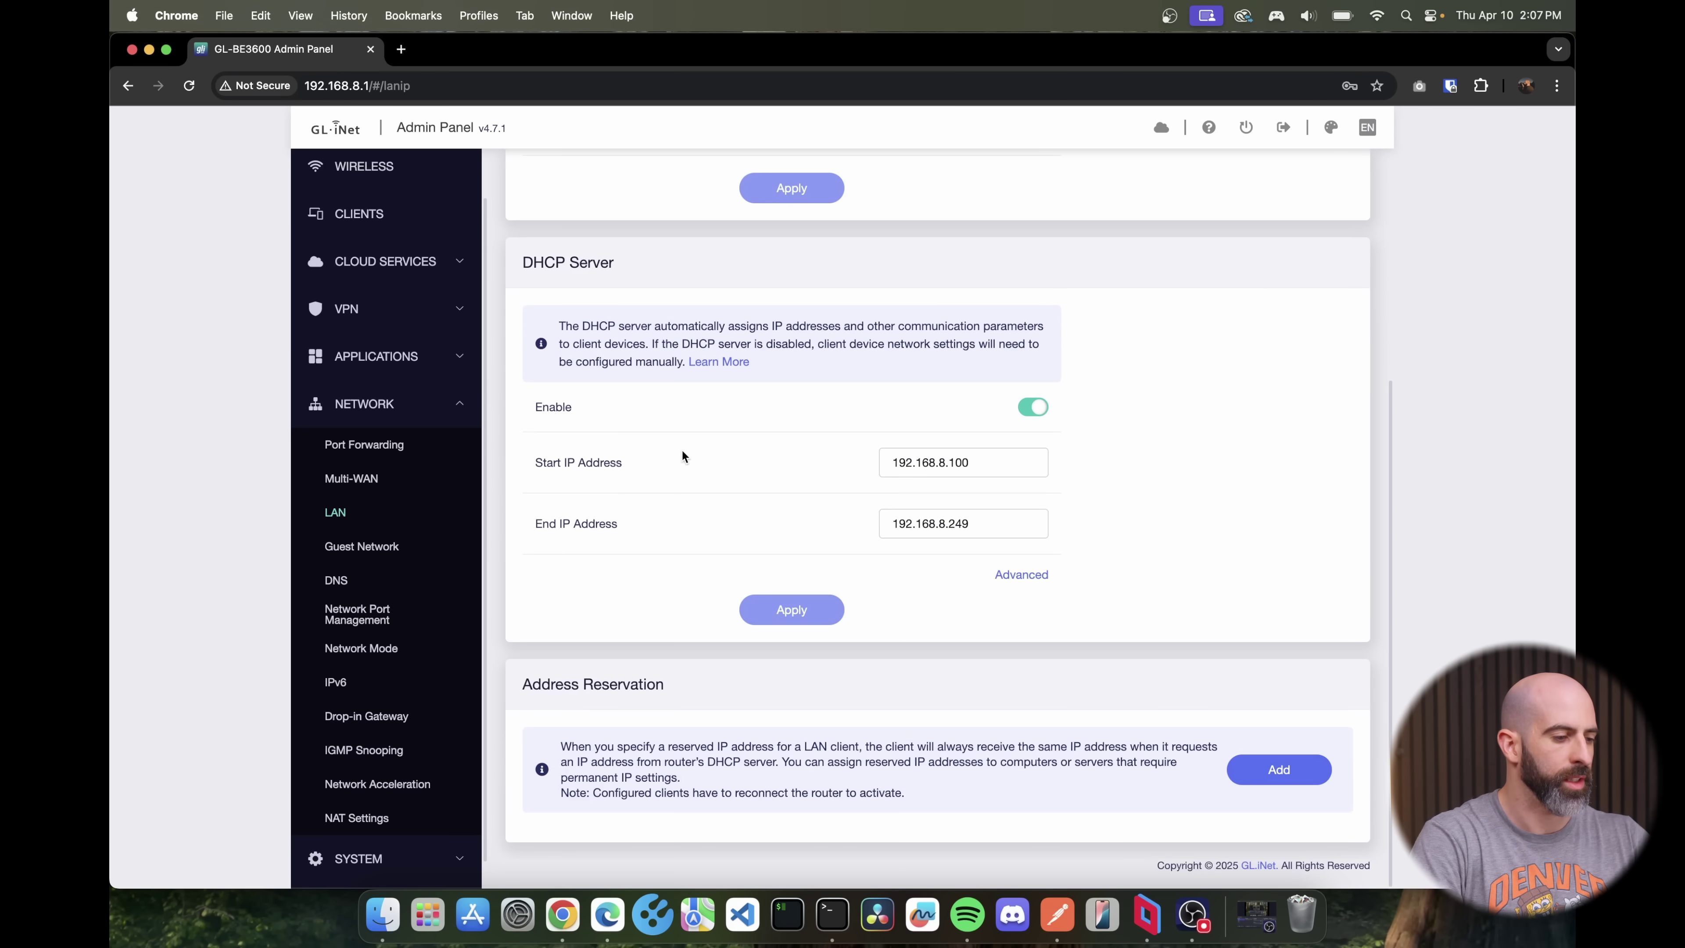
left_click(336, 580)
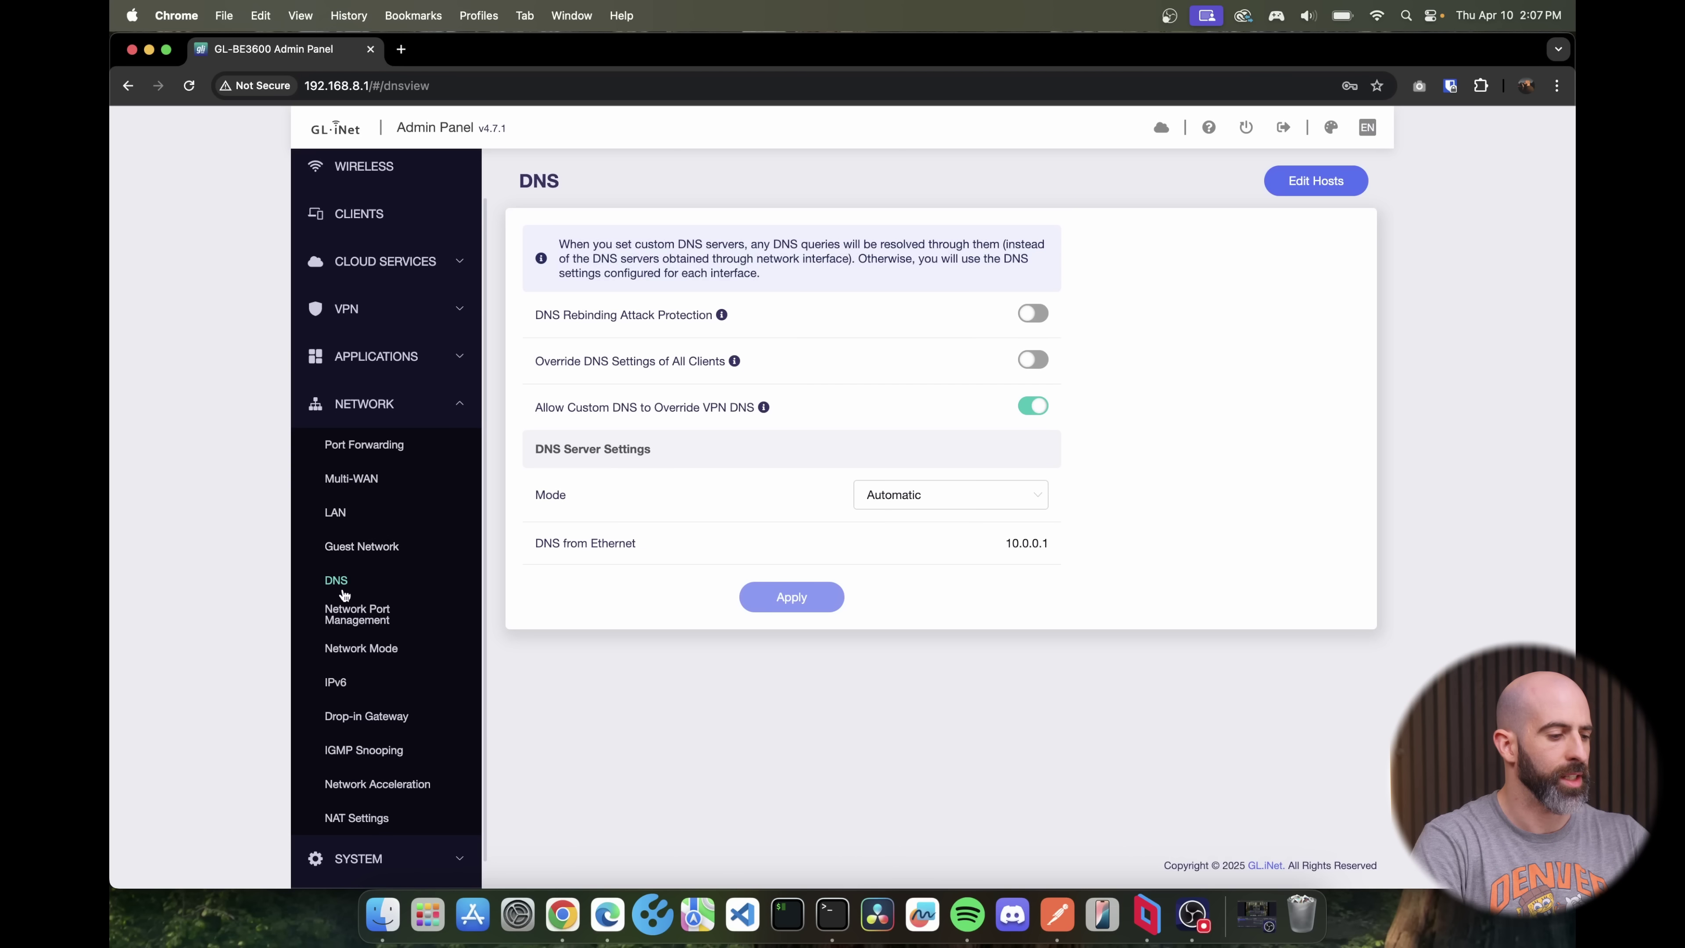
scroll(344, 593, "down", 1)
scroll(346, 584, "up", 2)
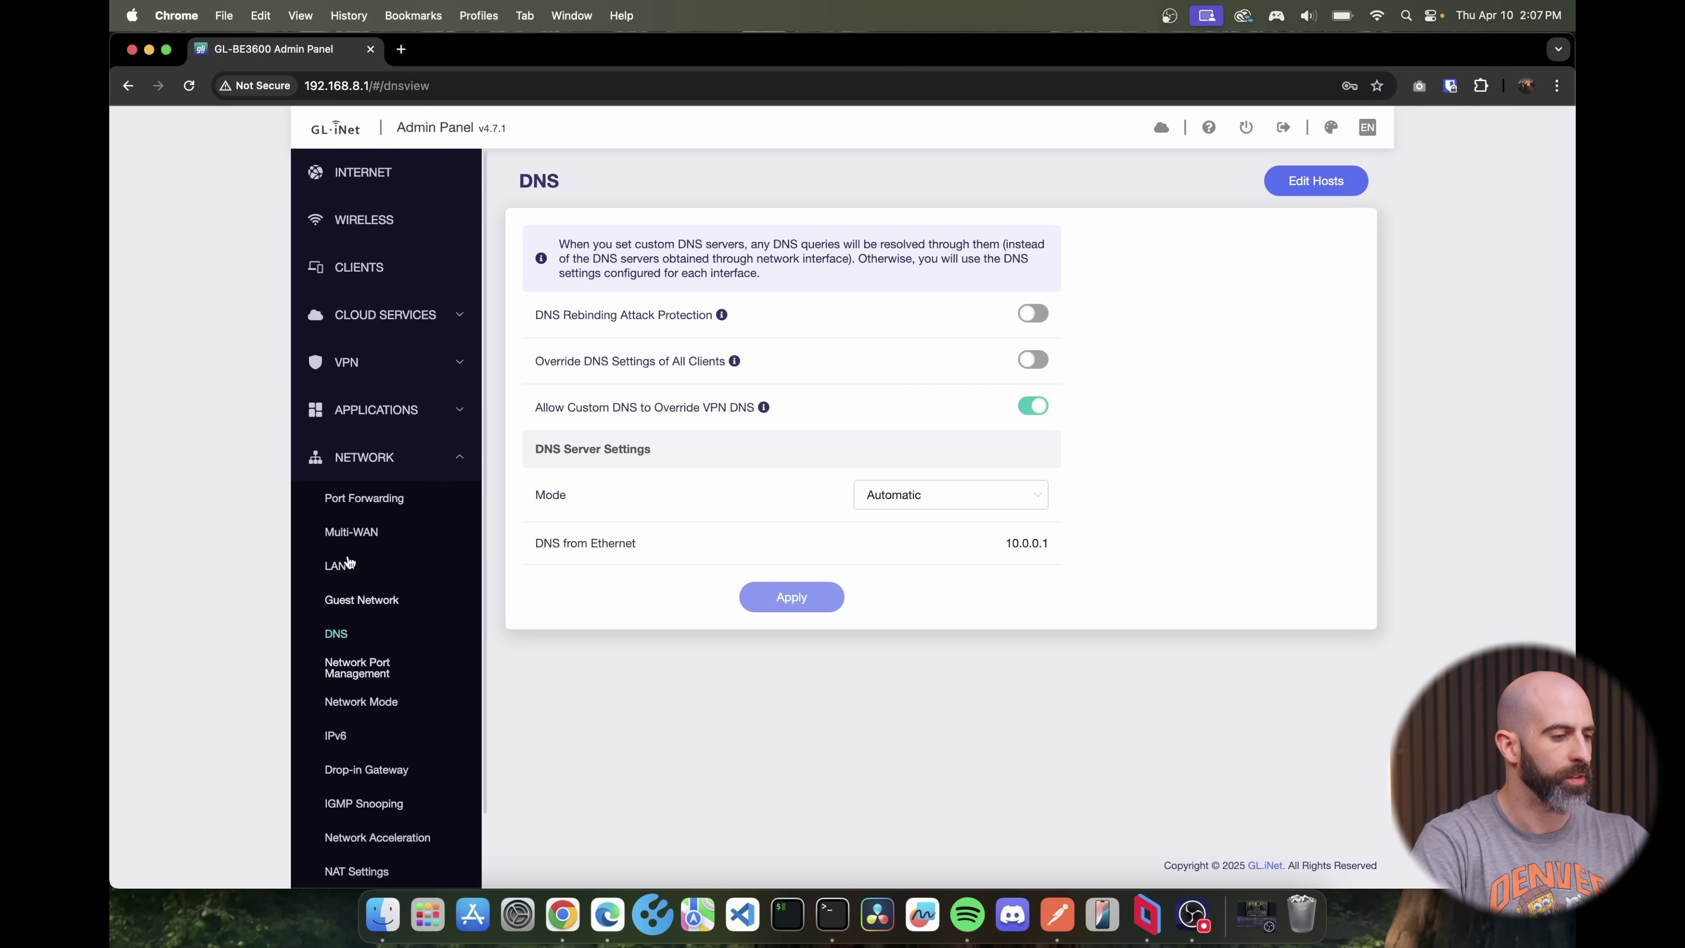
Switch on Enable DDNS on the Applications > Dynamic DNS page.
left_click(399, 411)
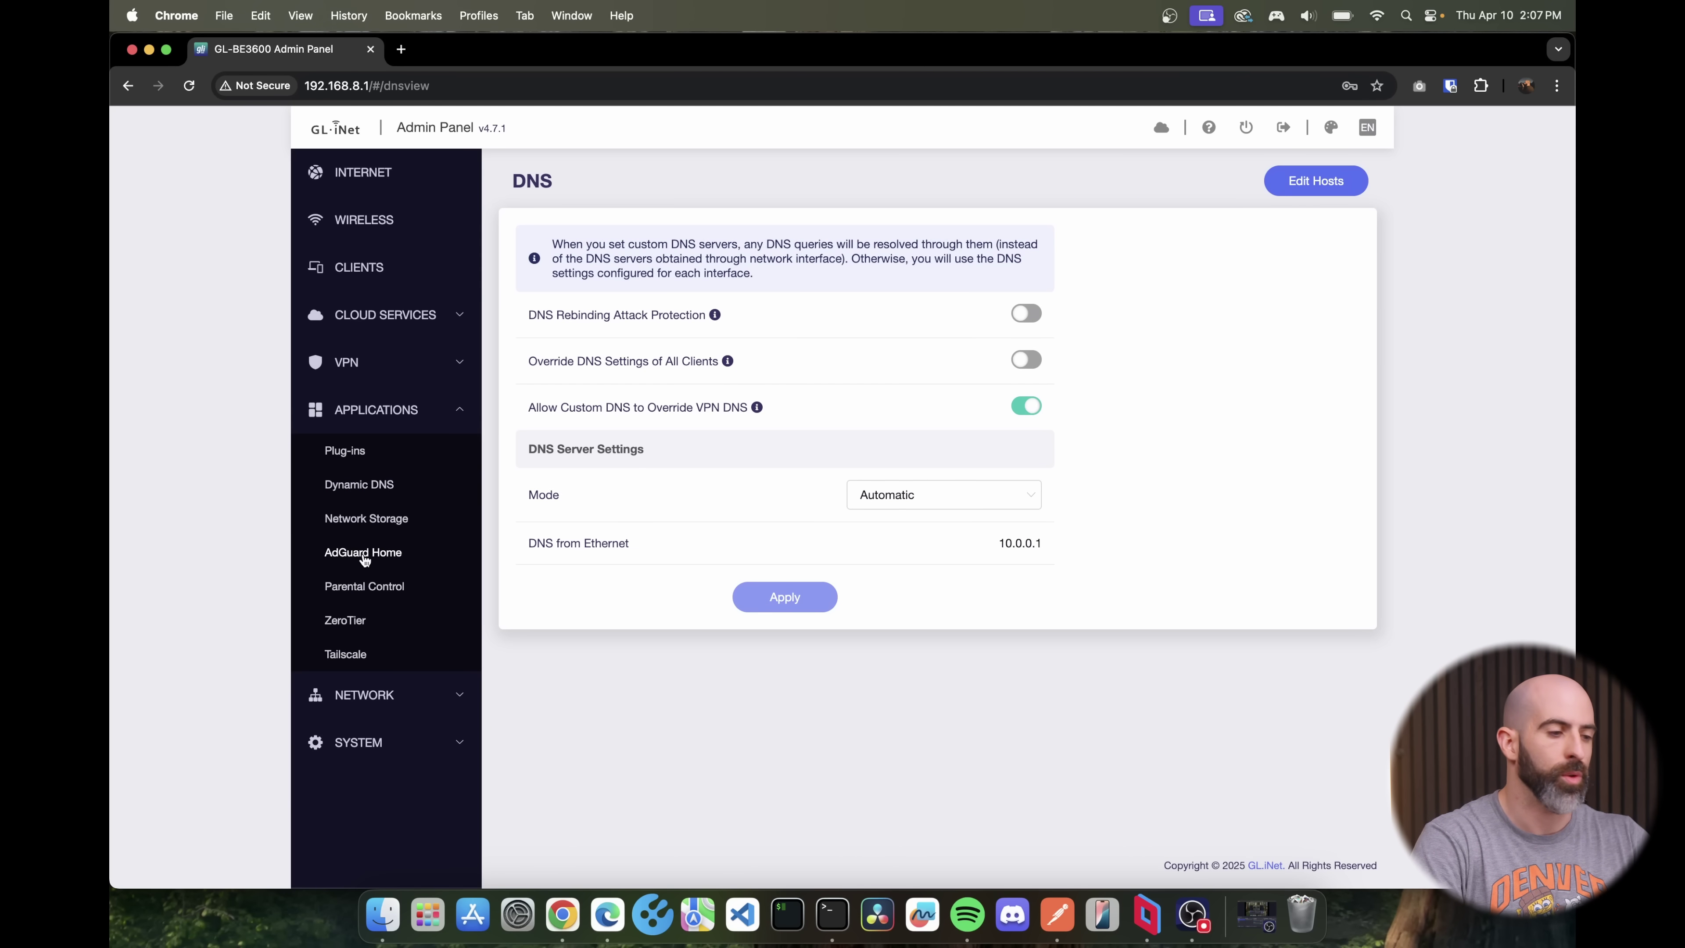
left_click(355, 484)
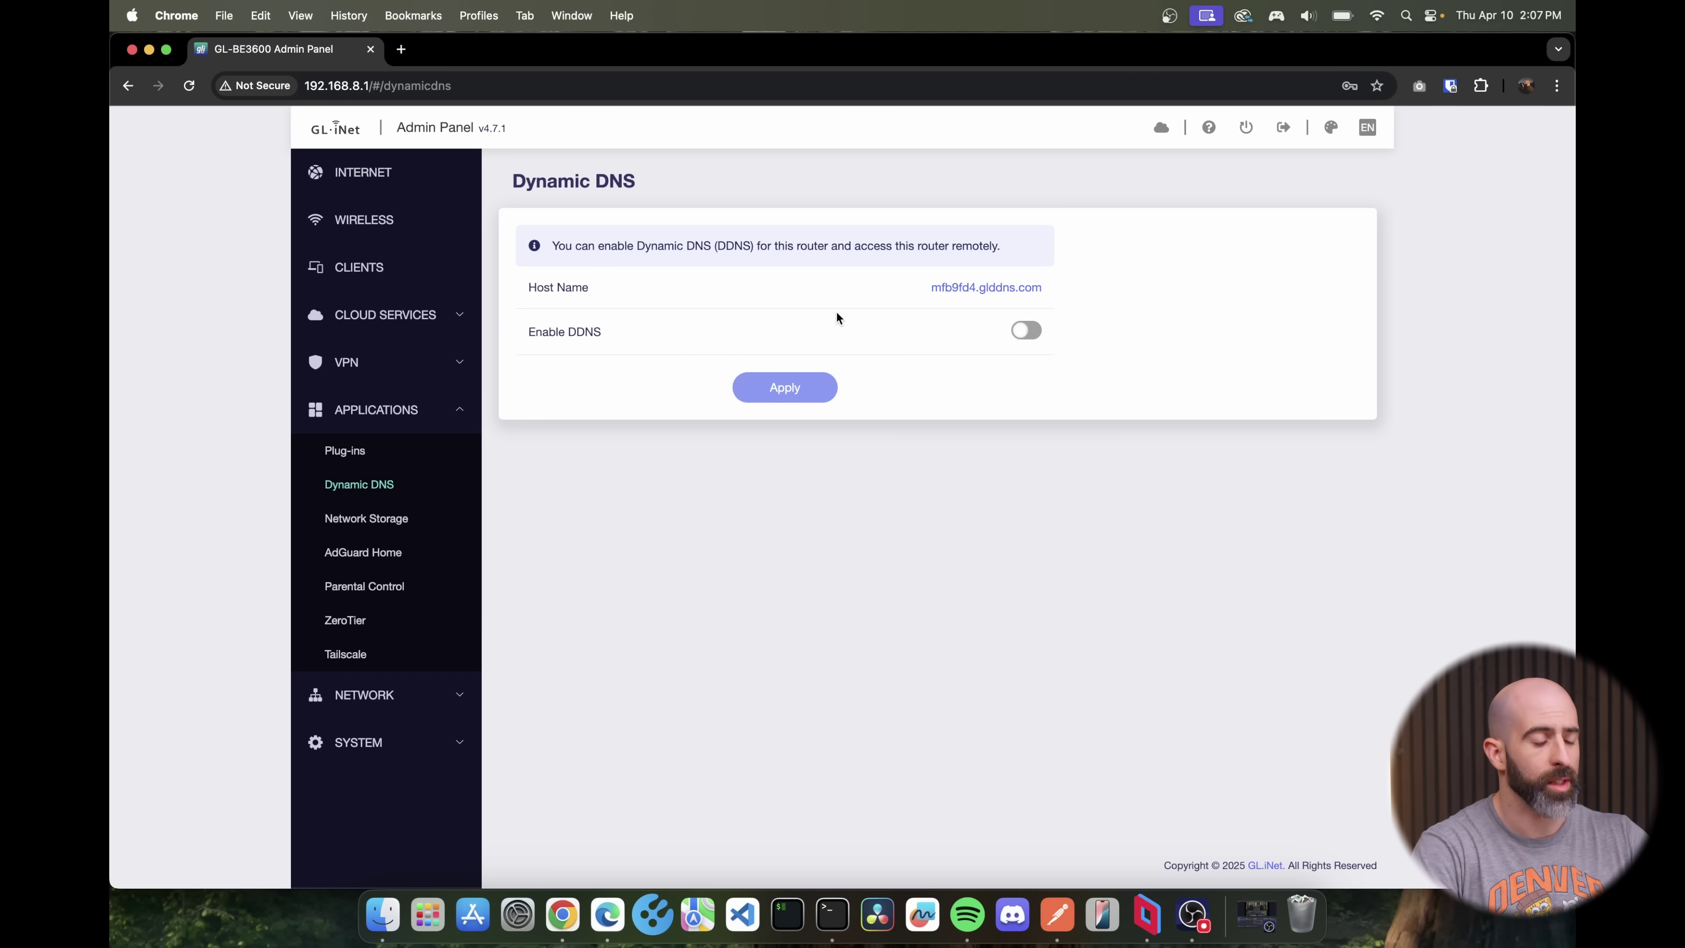
left_click(1028, 331)
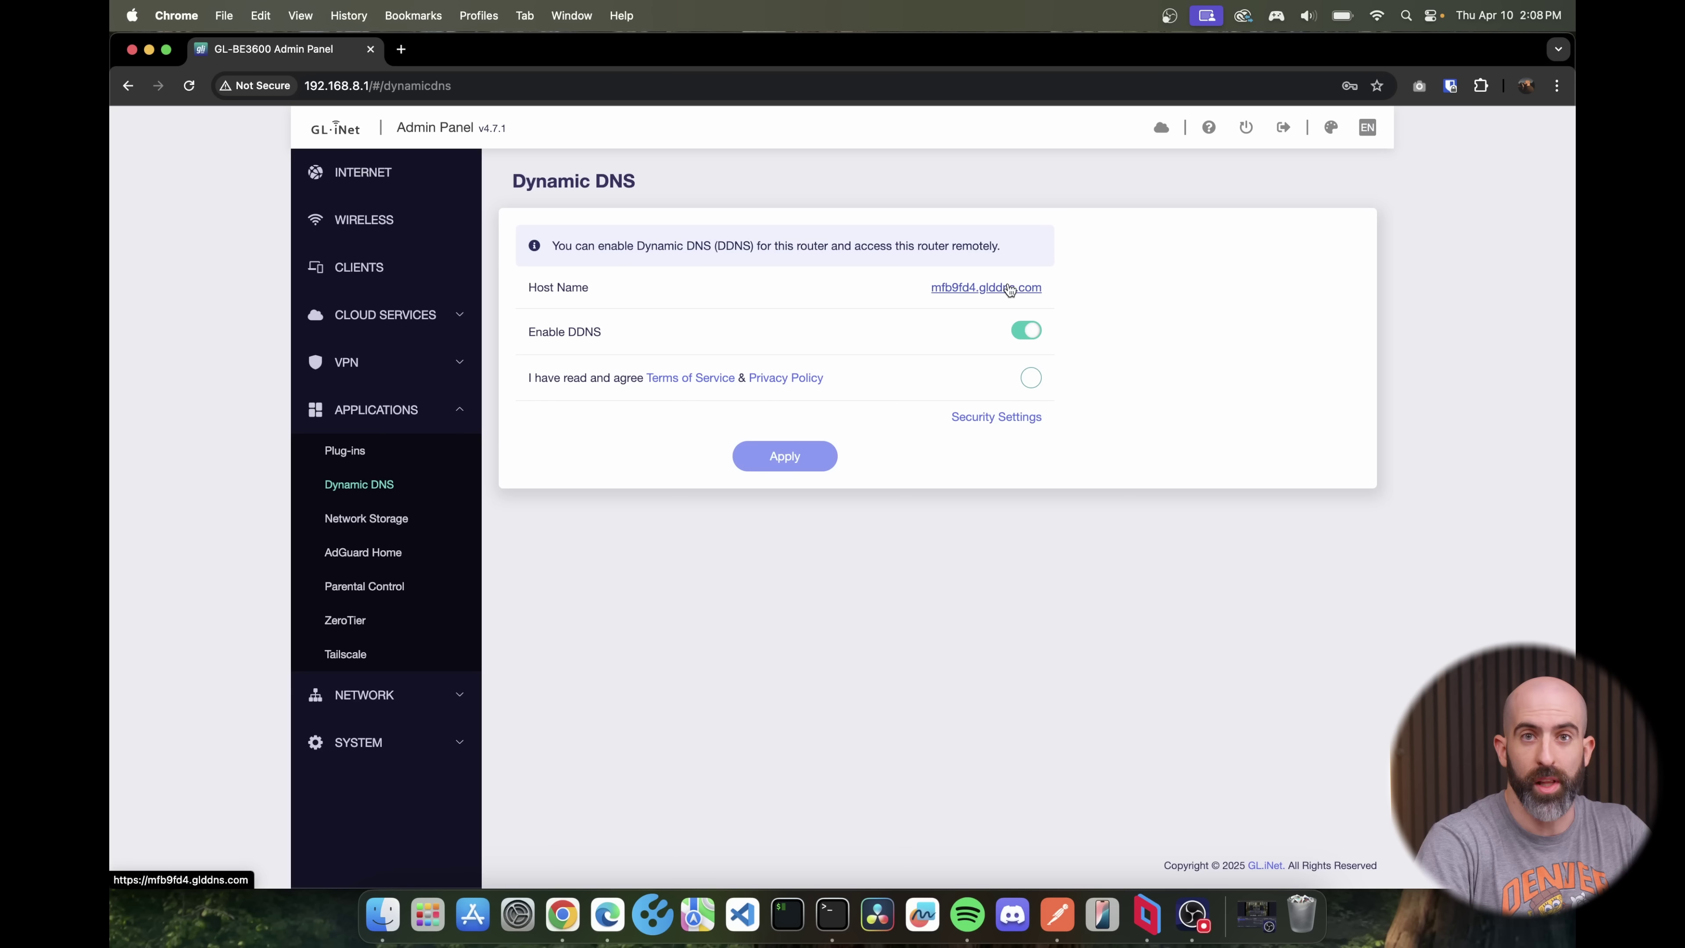
Expand the Network, Applications and VPN sections of the sidebar.
left_click(385, 695)
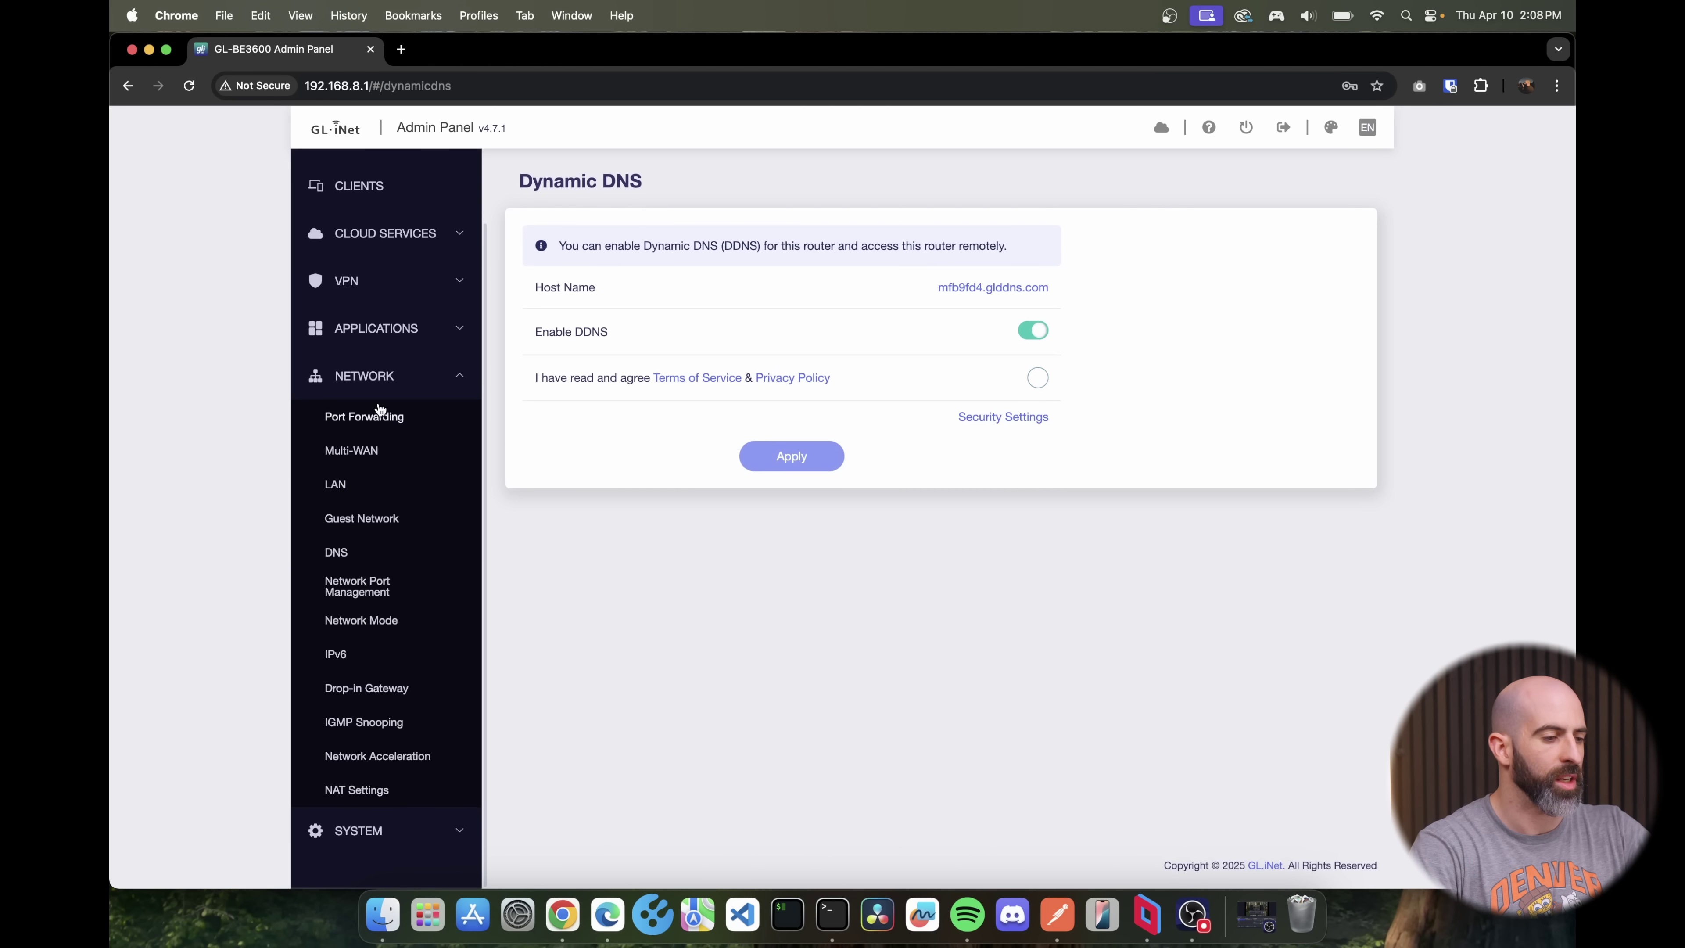
left_click(396, 330)
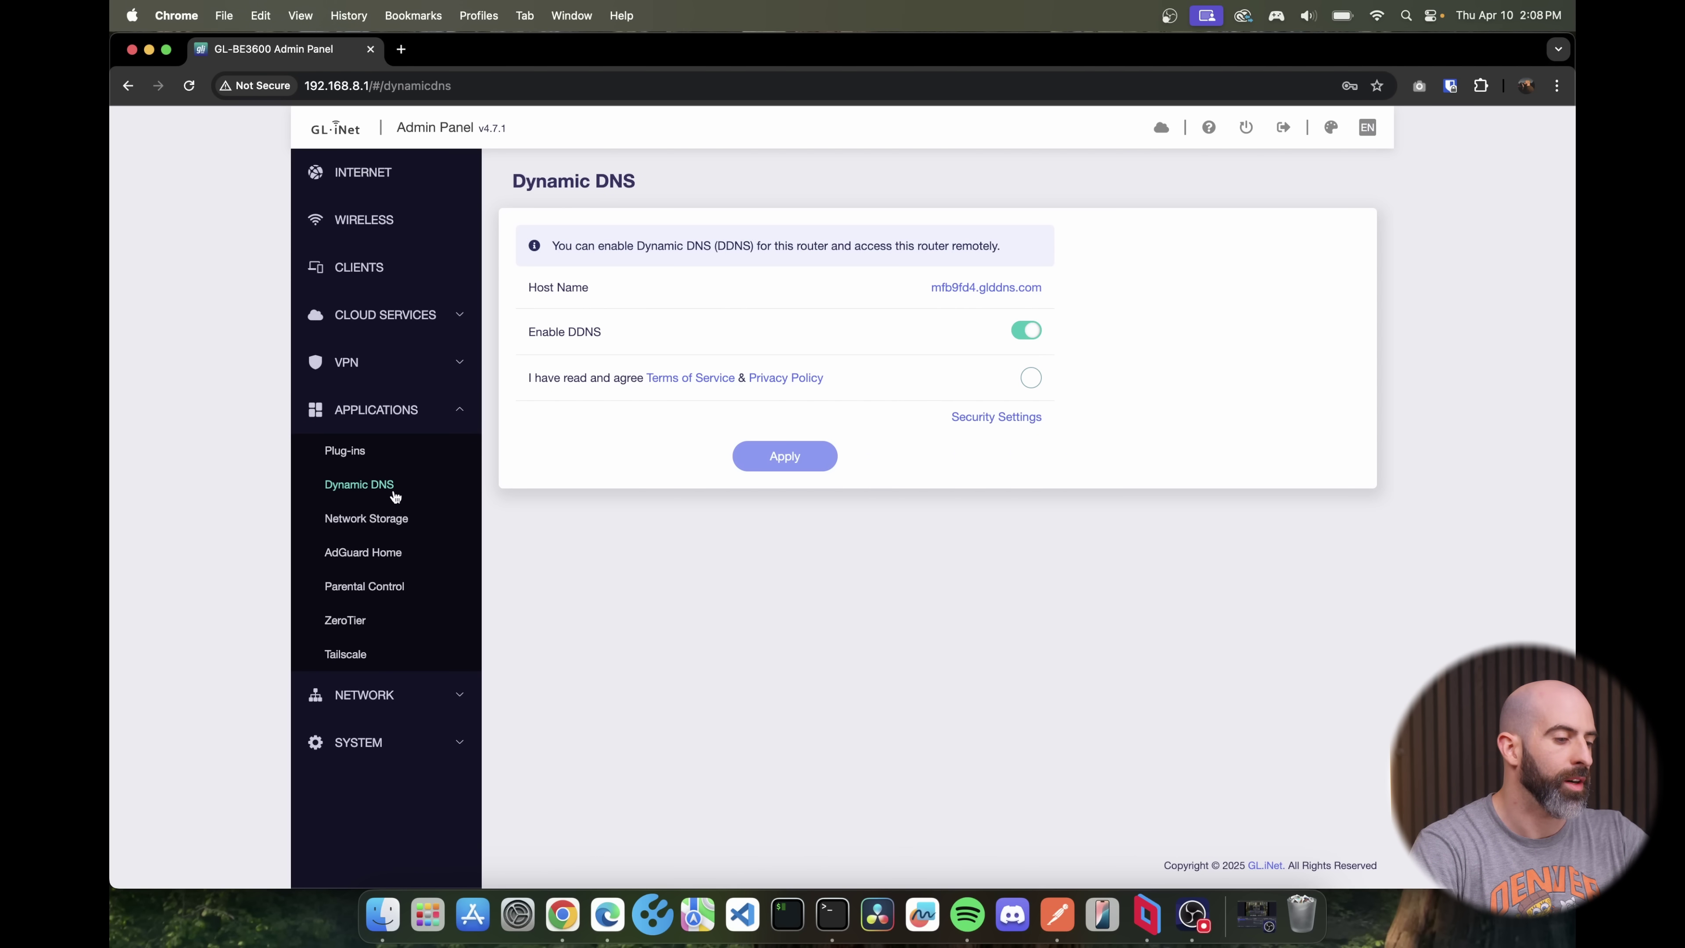
left_click(413, 362)
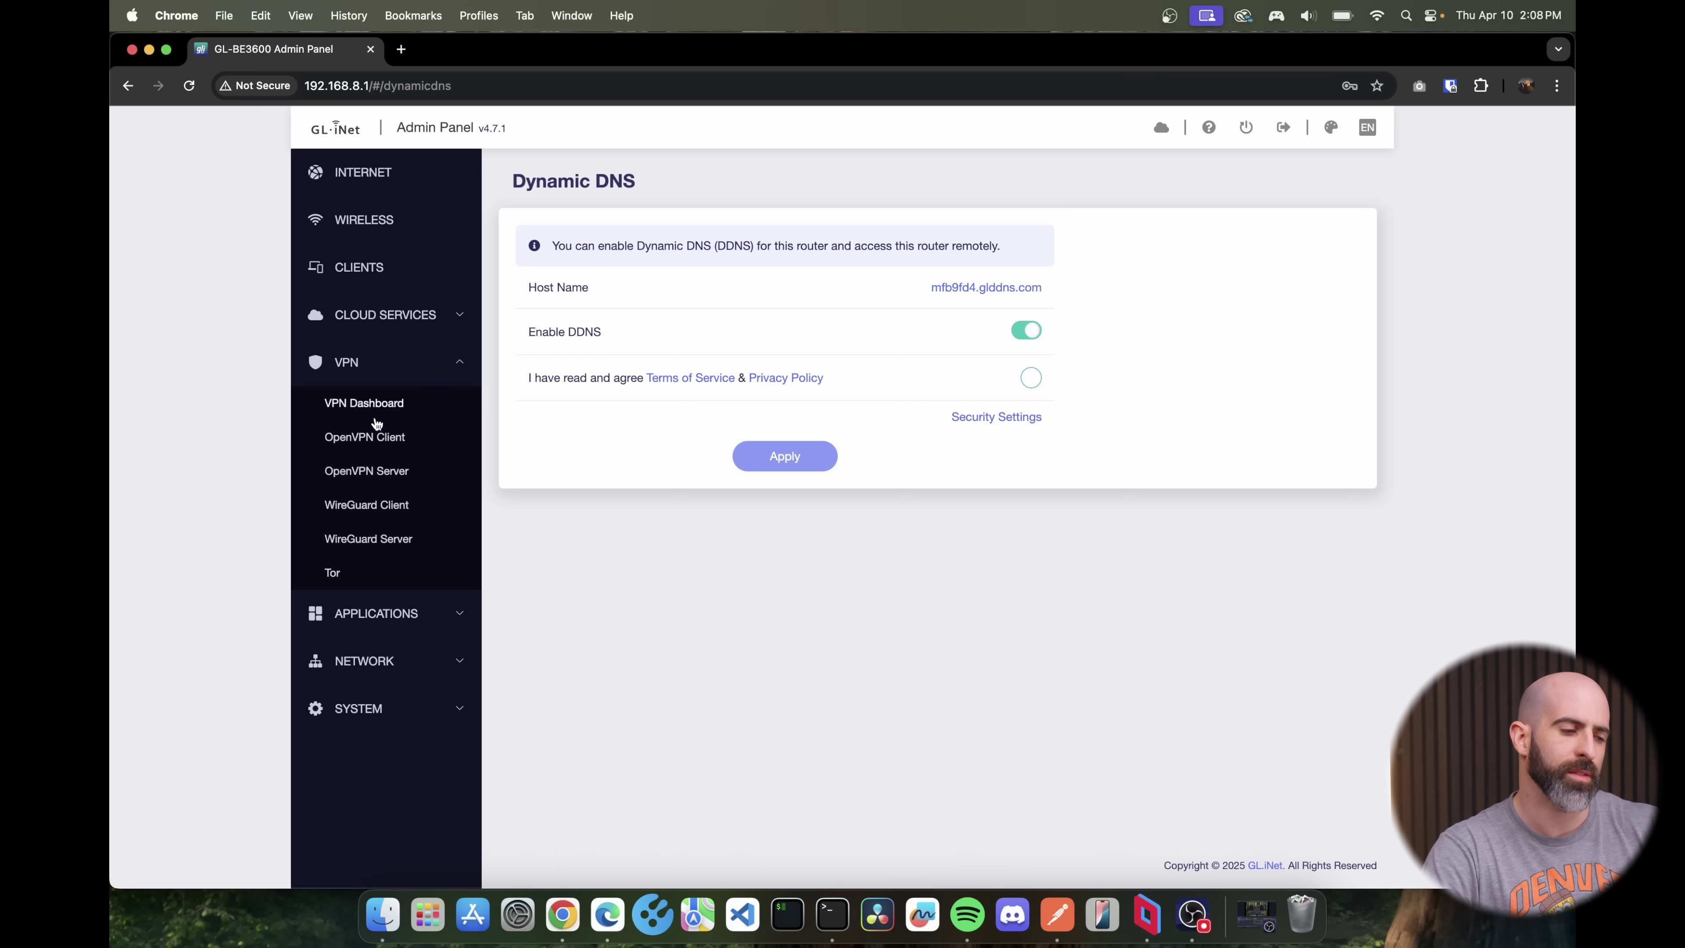
Generate and start the OpenVPN server configuration, then download the client.ovpn client file.
left_click(361, 473)
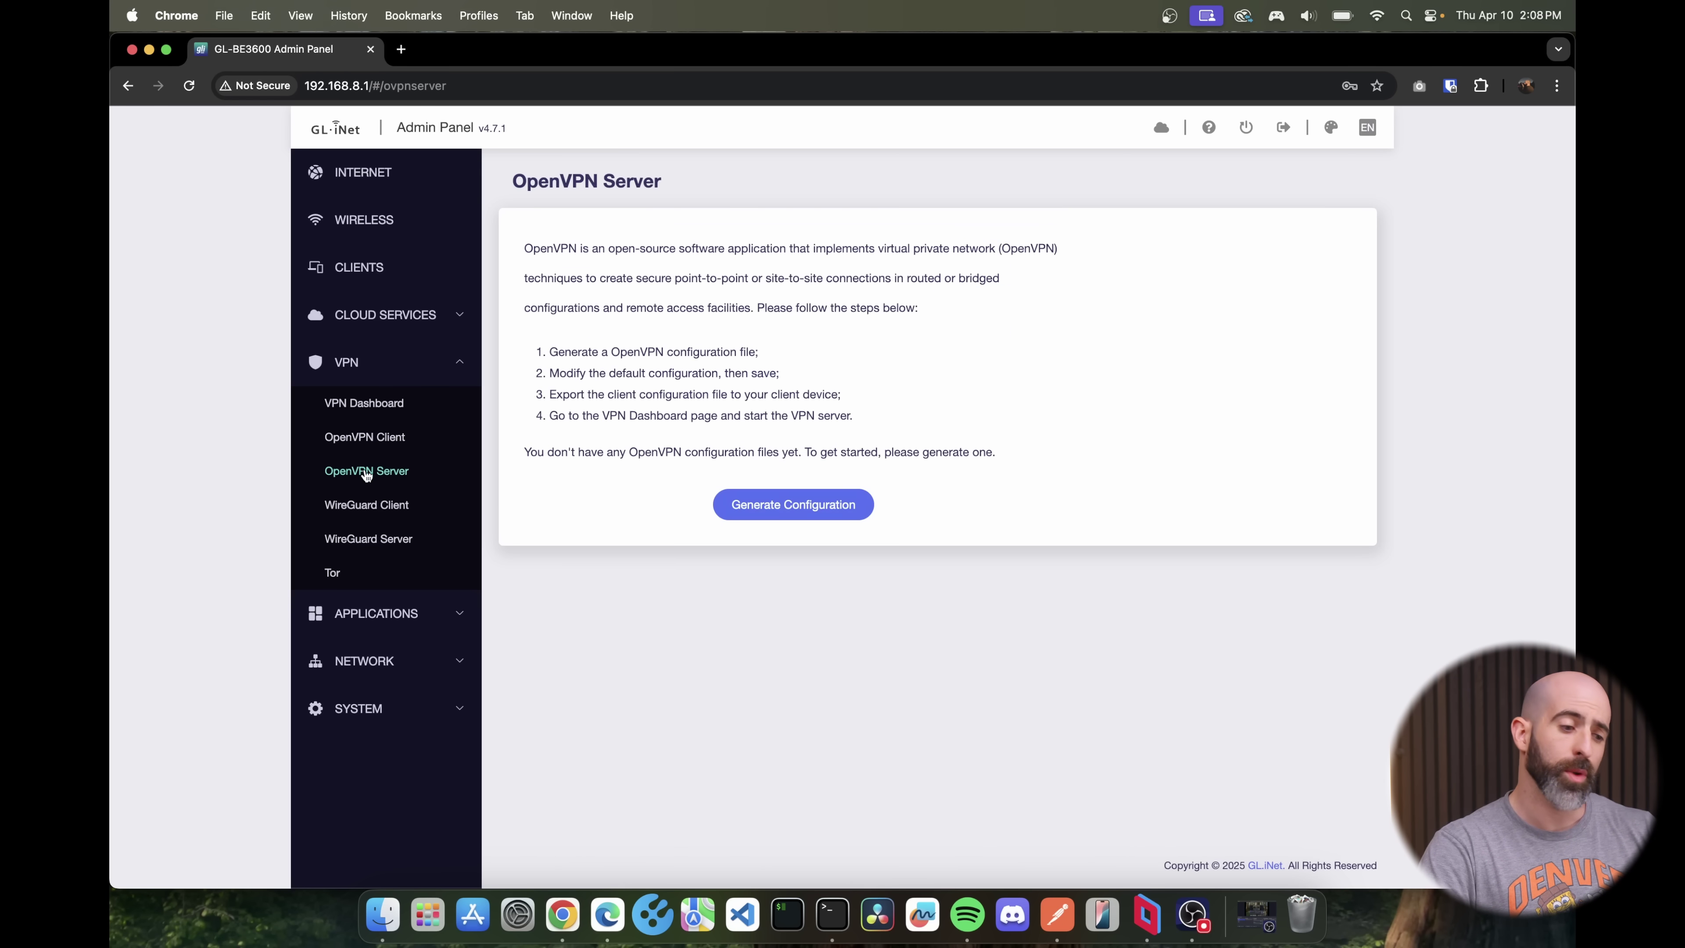
left_click(755, 506)
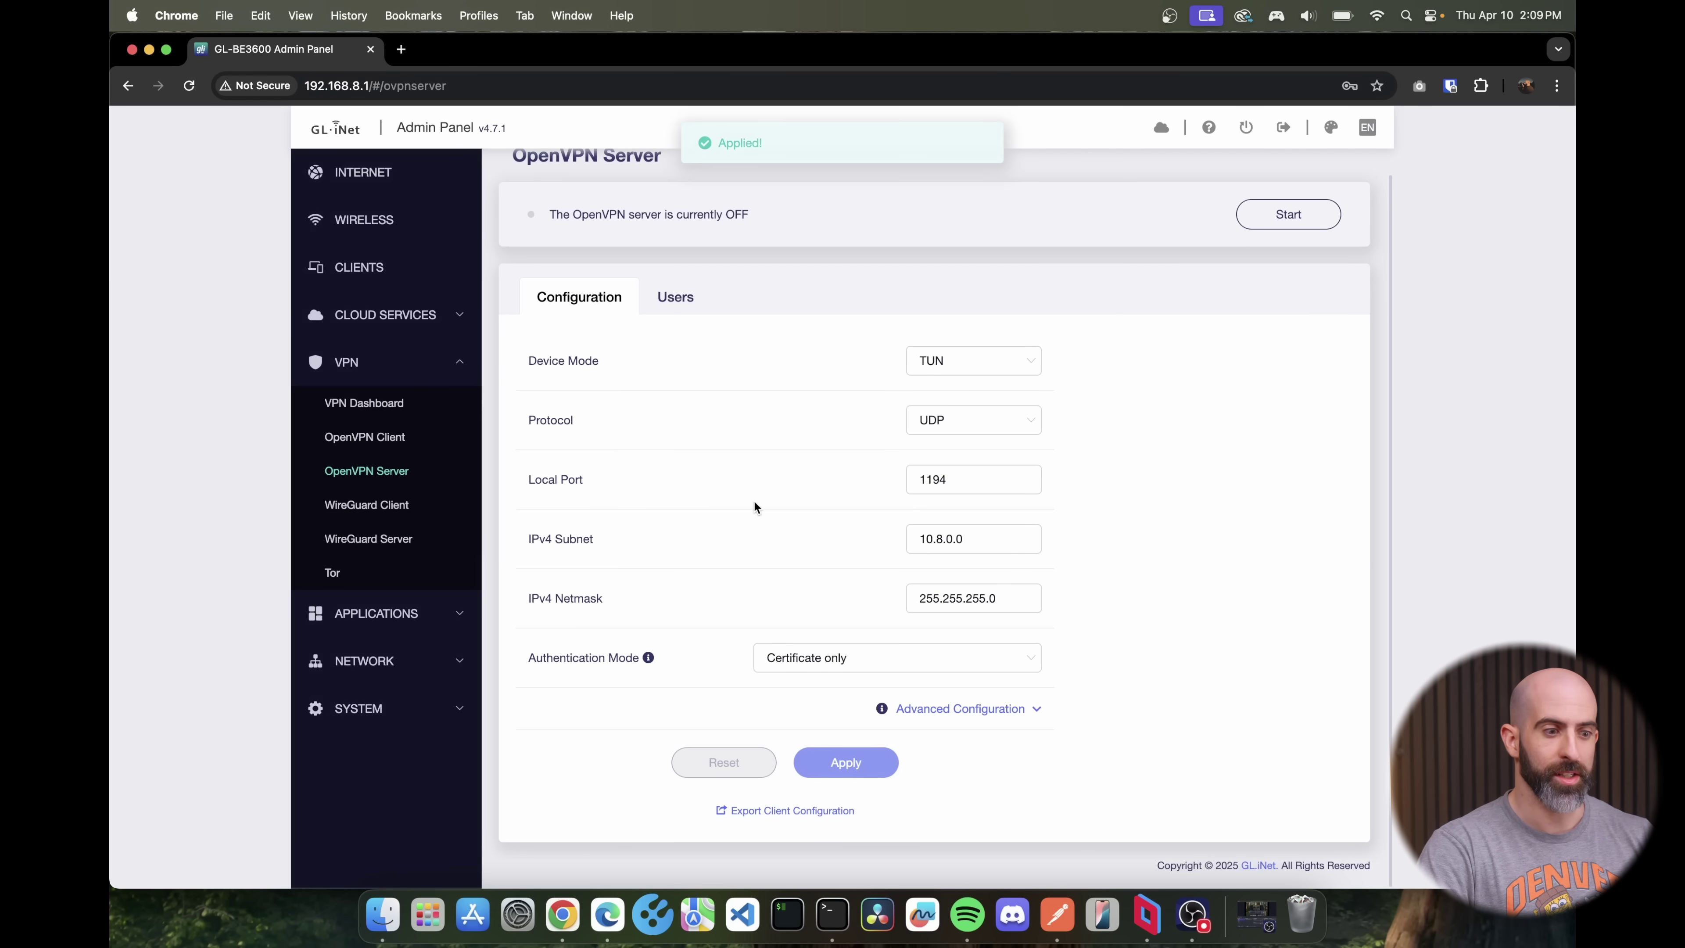
left_click(1261, 241)
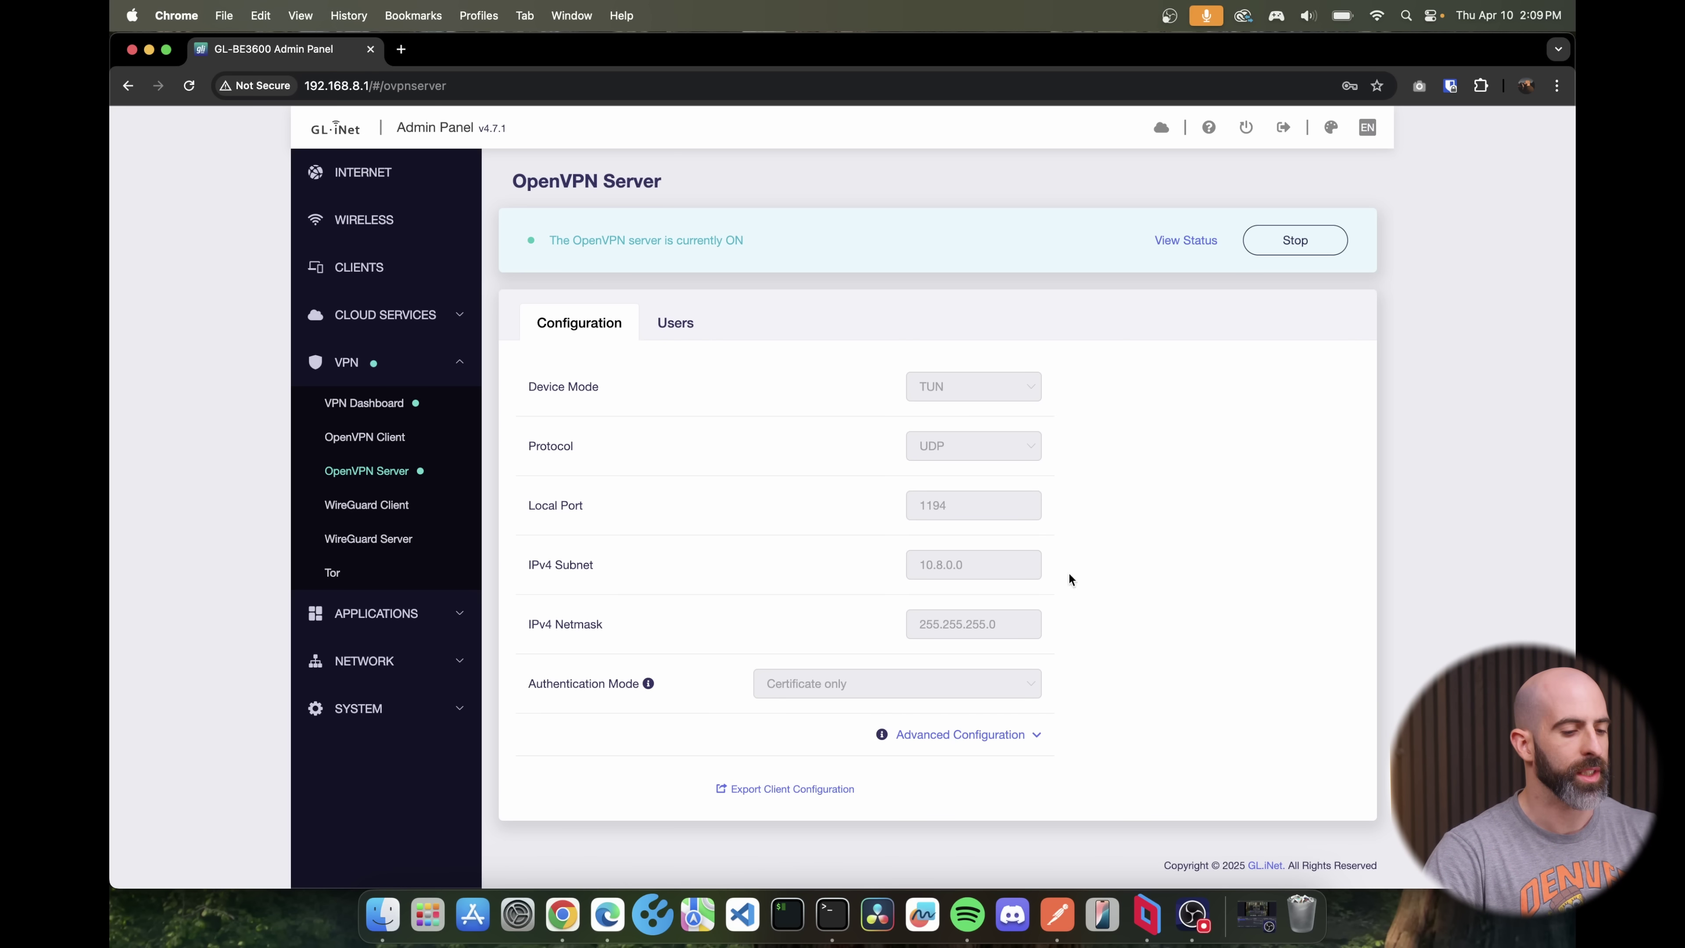
left_click(752, 788)
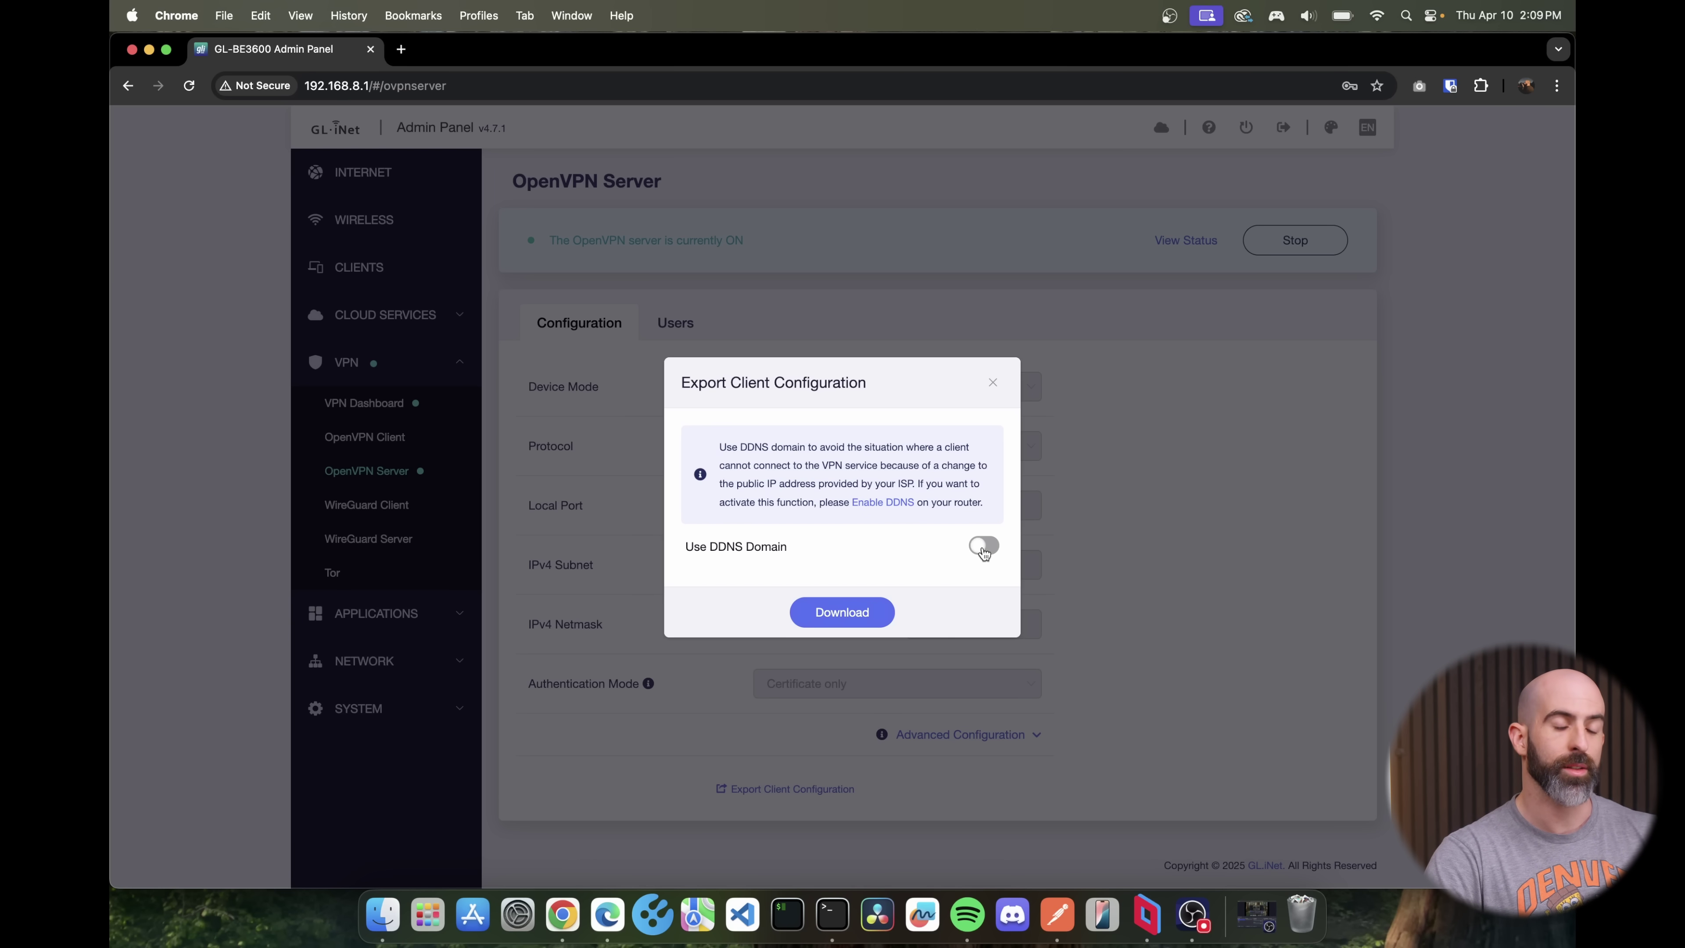
left_click(805, 619)
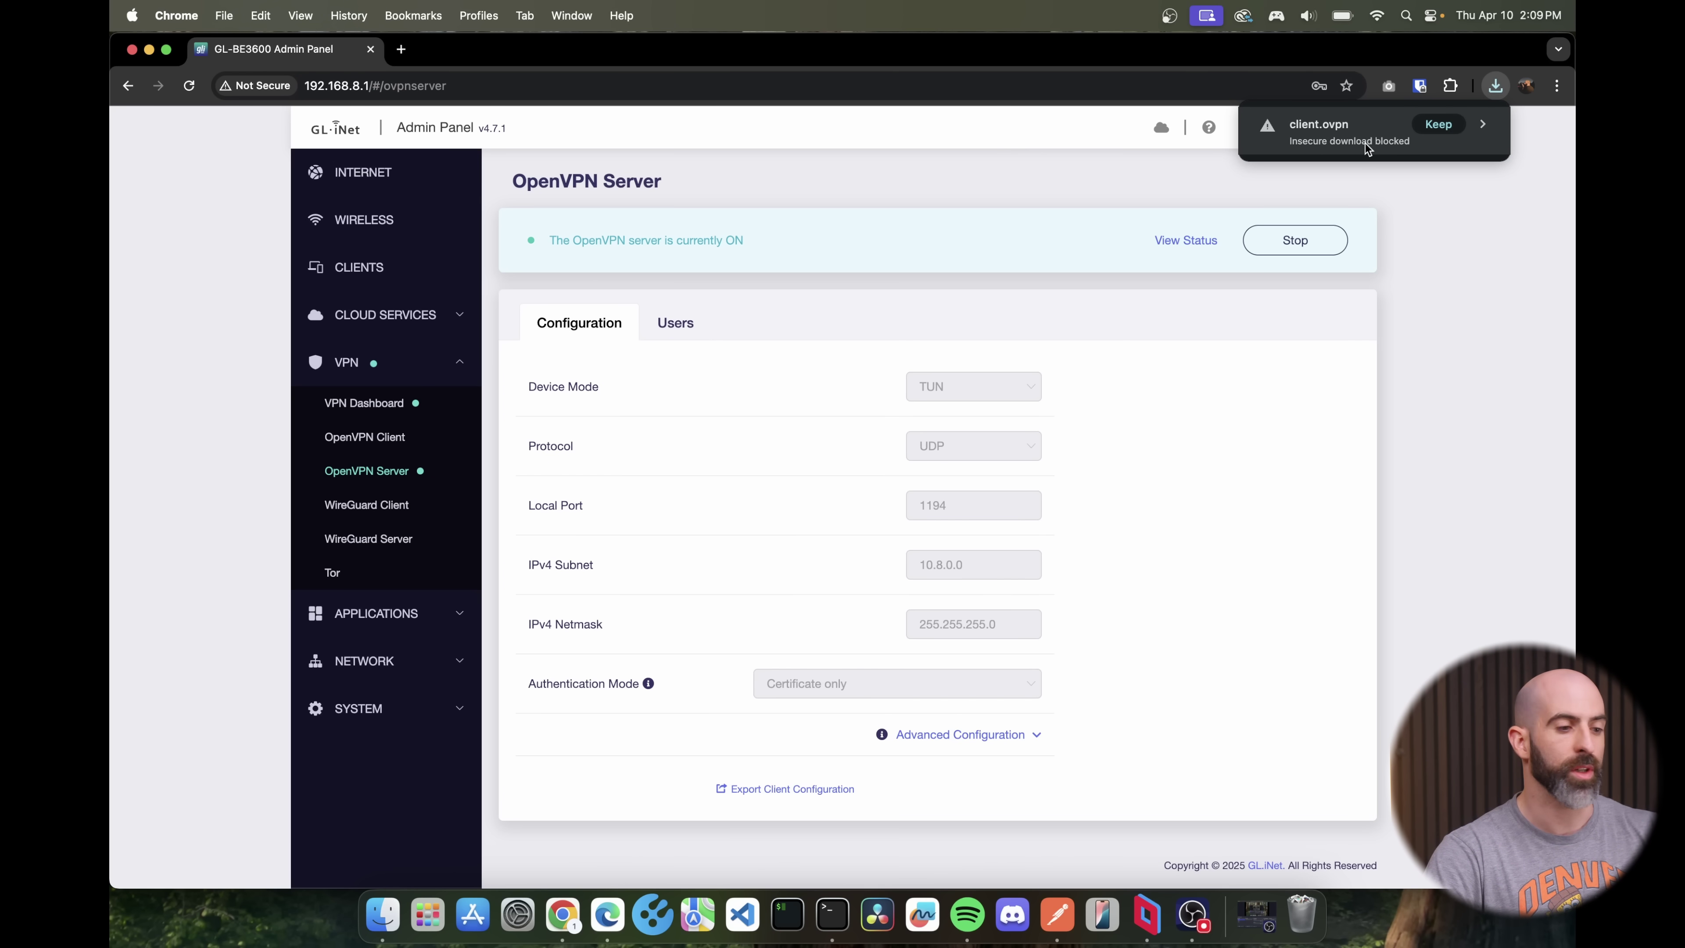
Review the OpenVPN Client provider options, then turn on MLO Wi-Fi in the wireless settings.
left_click(389, 443)
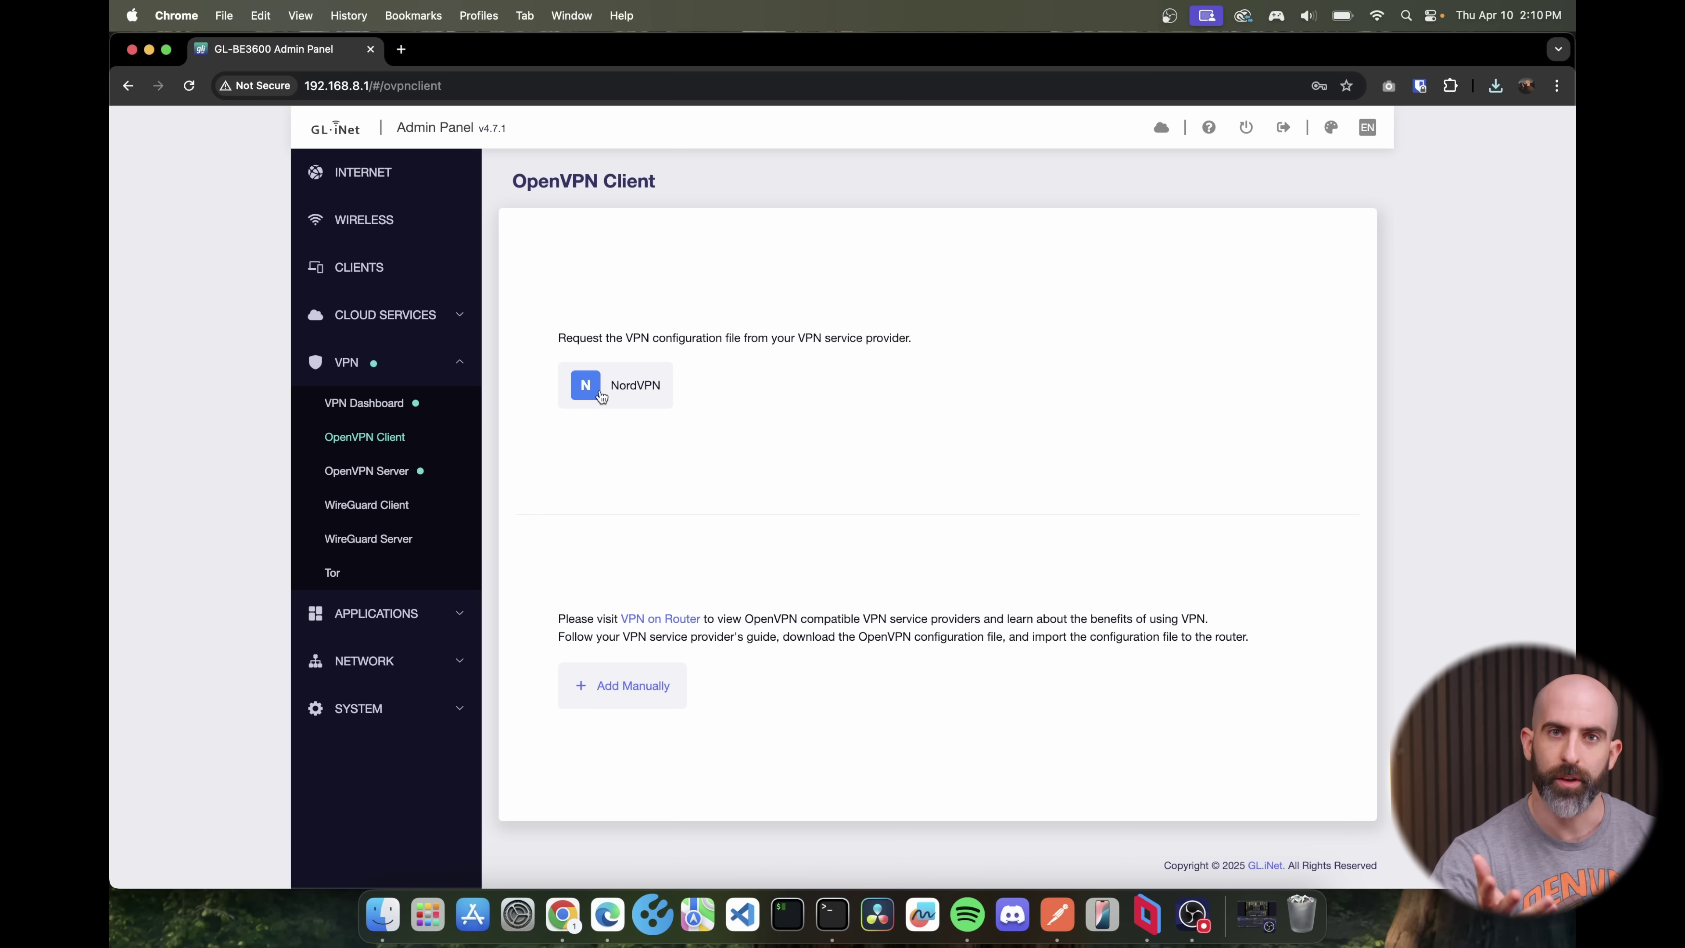
left_click(629, 690)
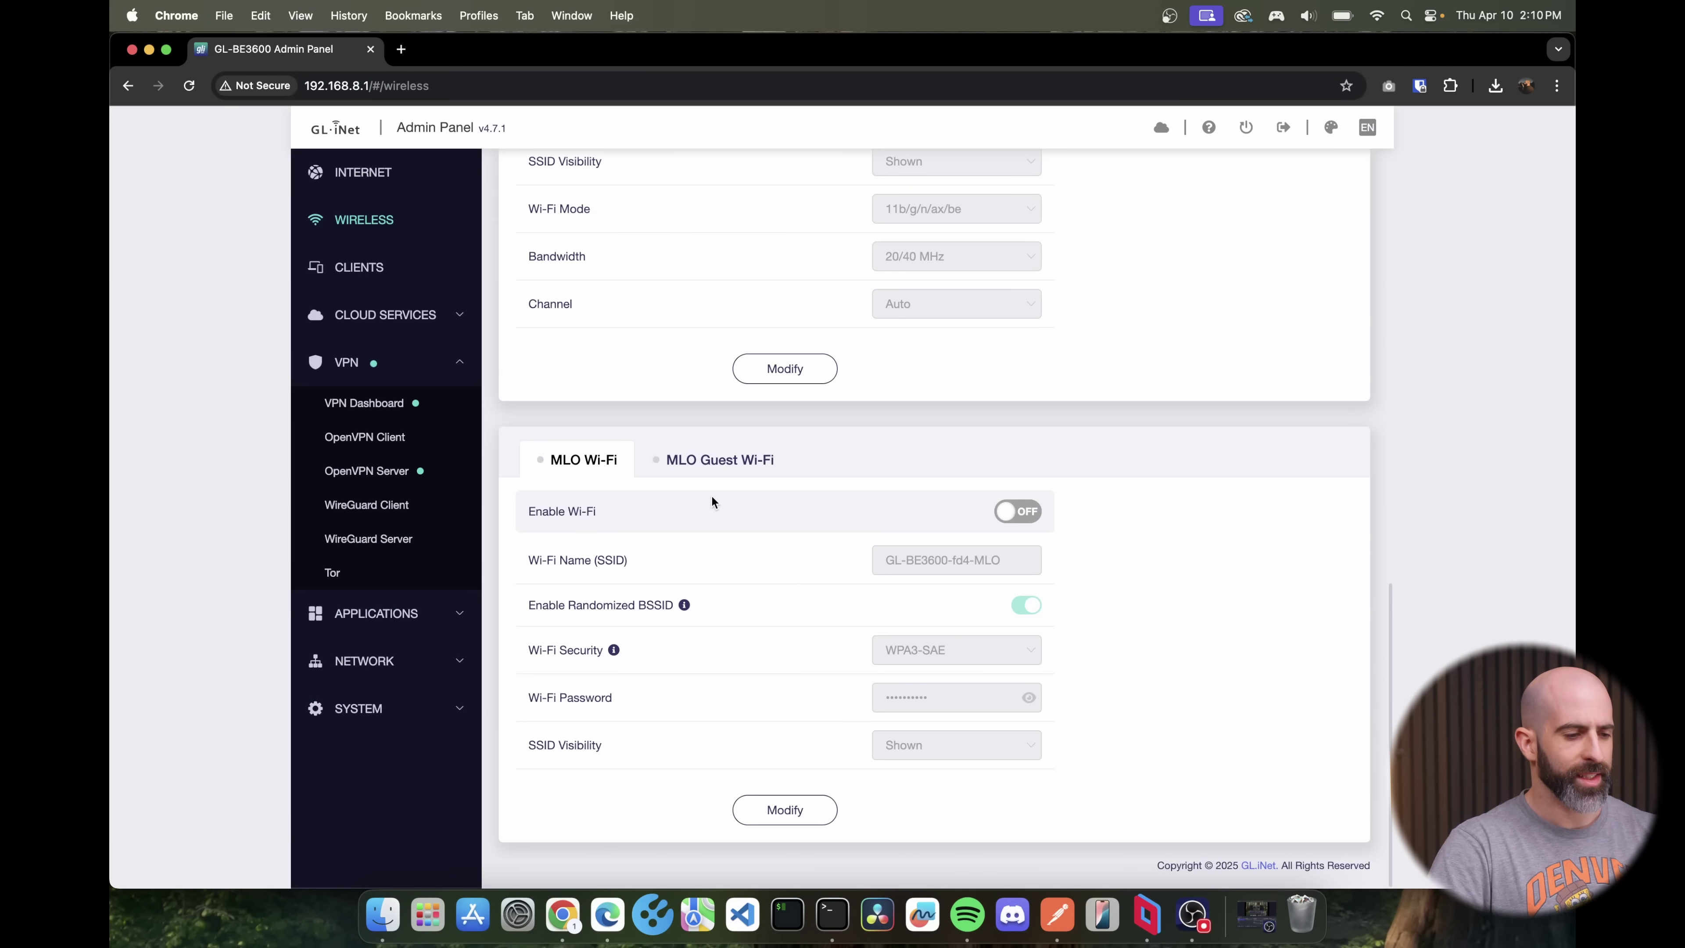
left_click(1015, 514)
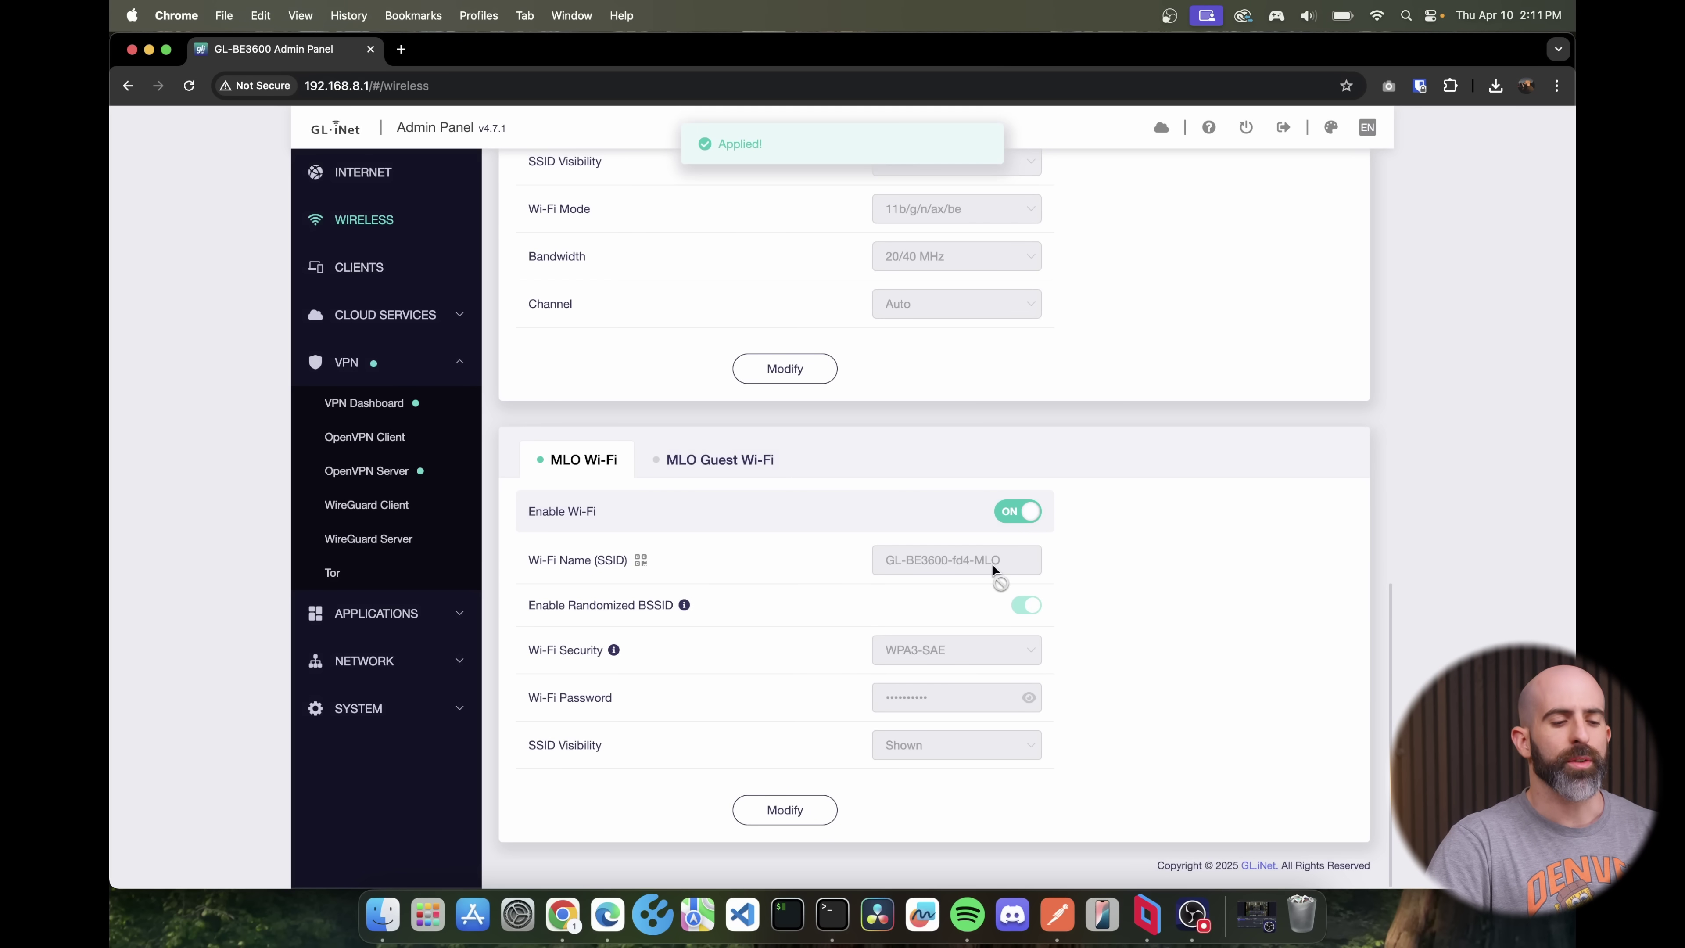
Rename the MLO Wi-Fi network SSID to Travel7MLO and apply it.
scroll(885, 567, "up", 2)
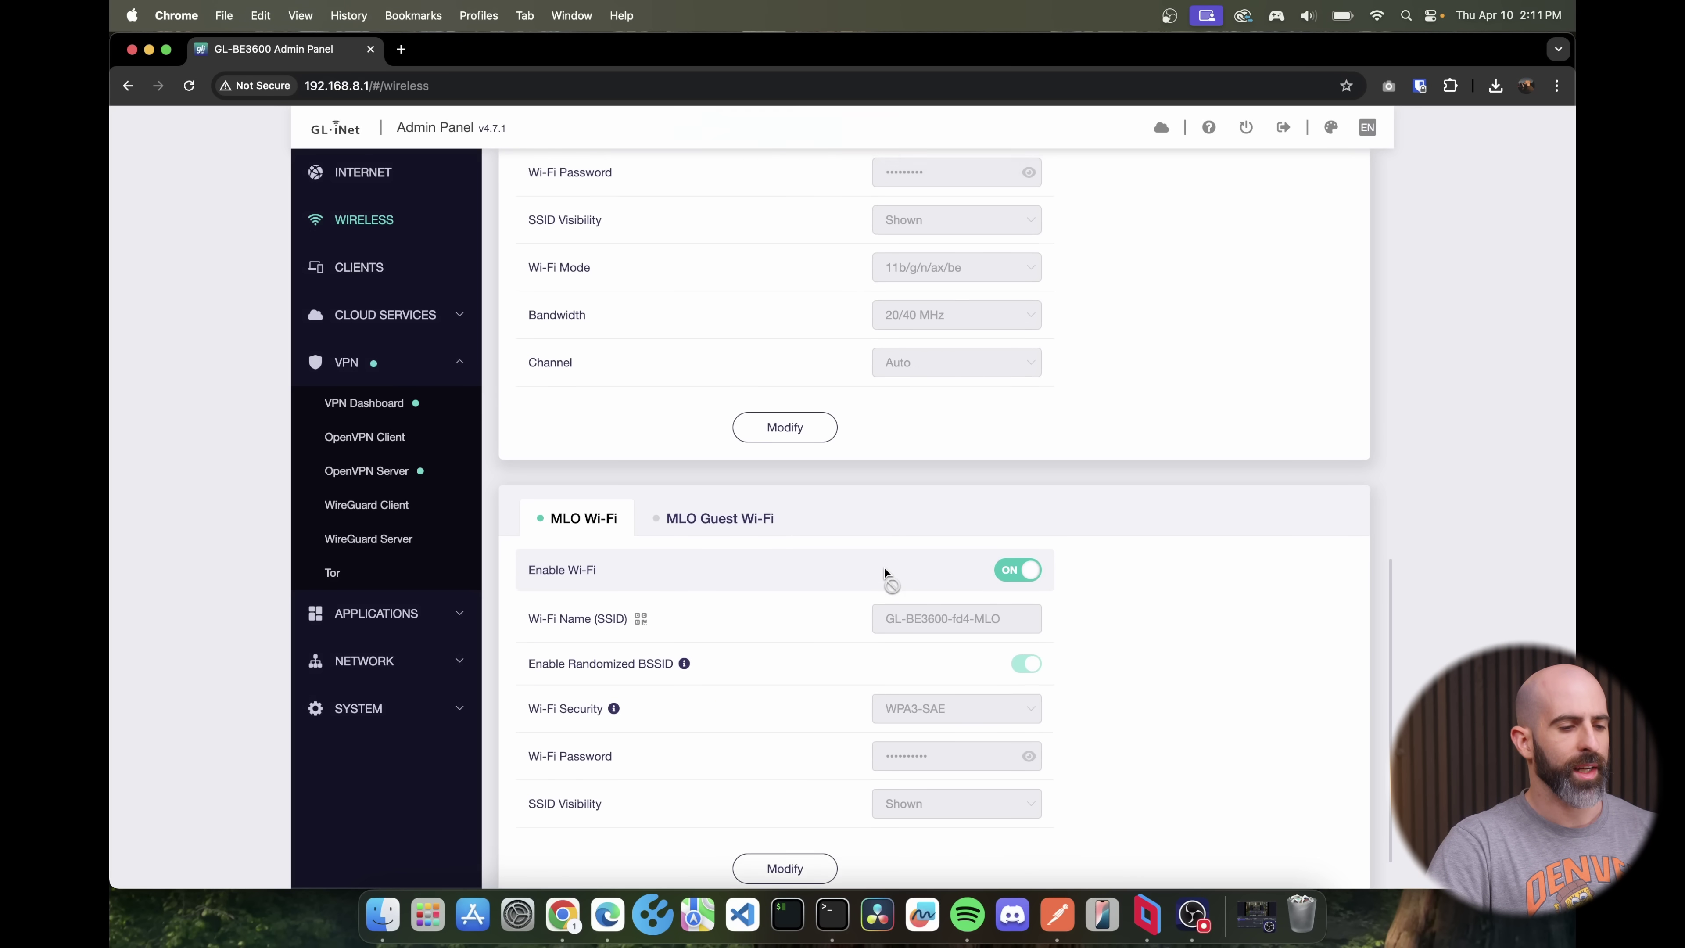
scroll(885, 570, "down", 1)
scroll(1103, 623, "up", 4)
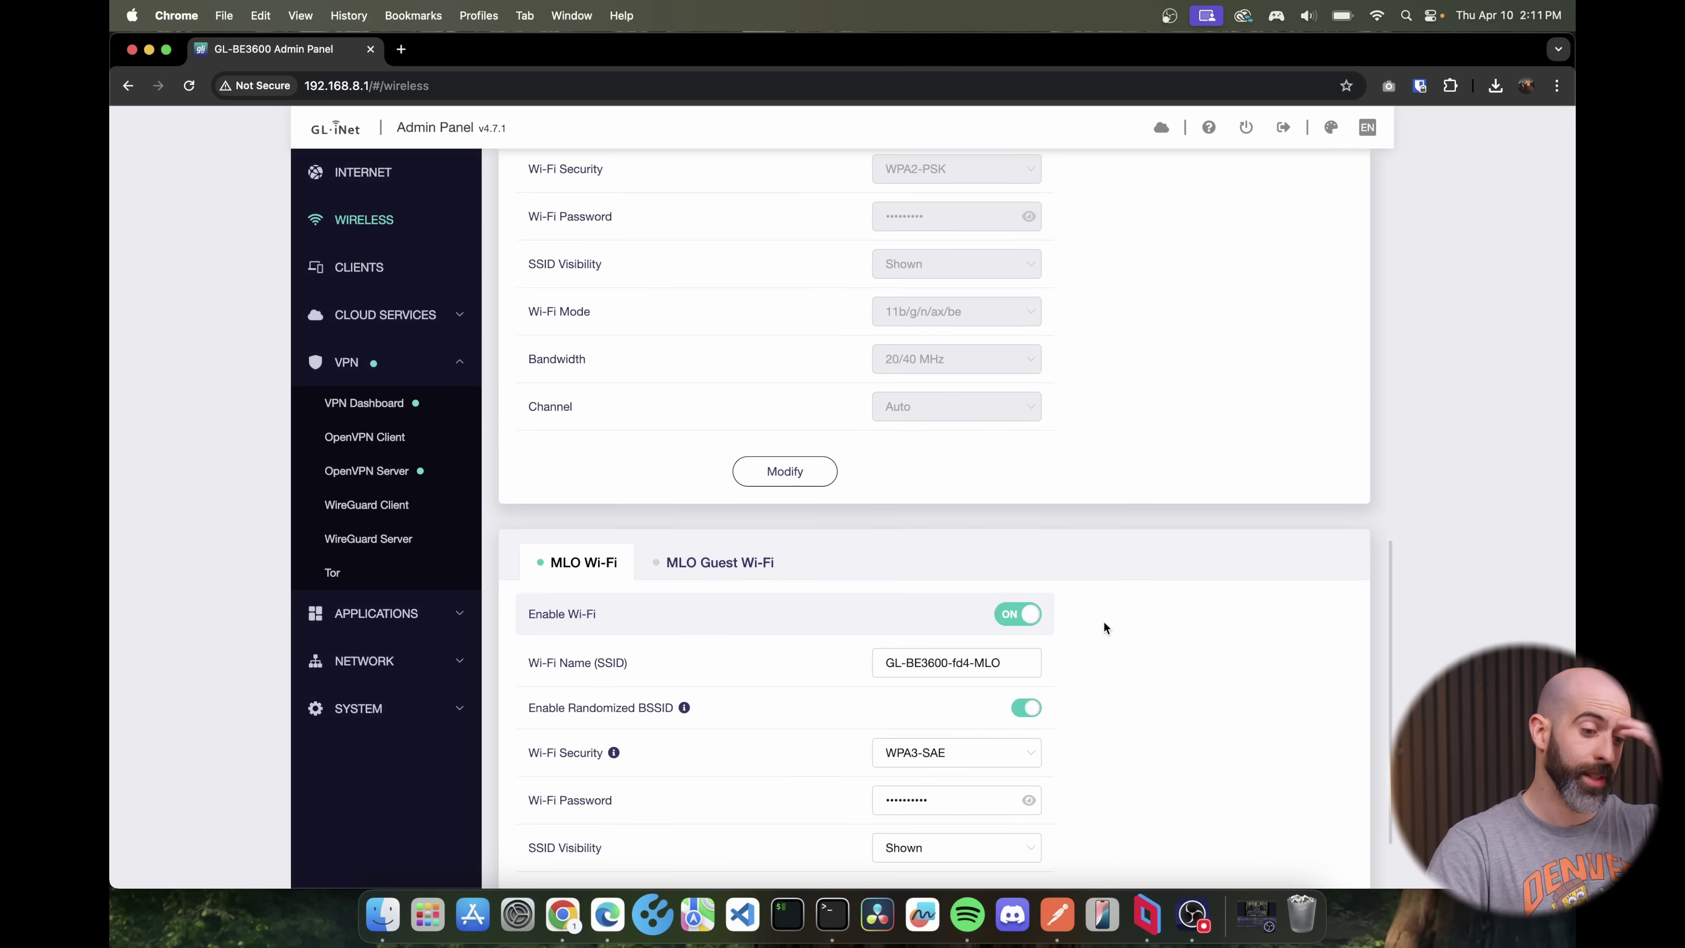
scroll(1104, 622, "up", 5)
scroll(1104, 622, "down", 7)
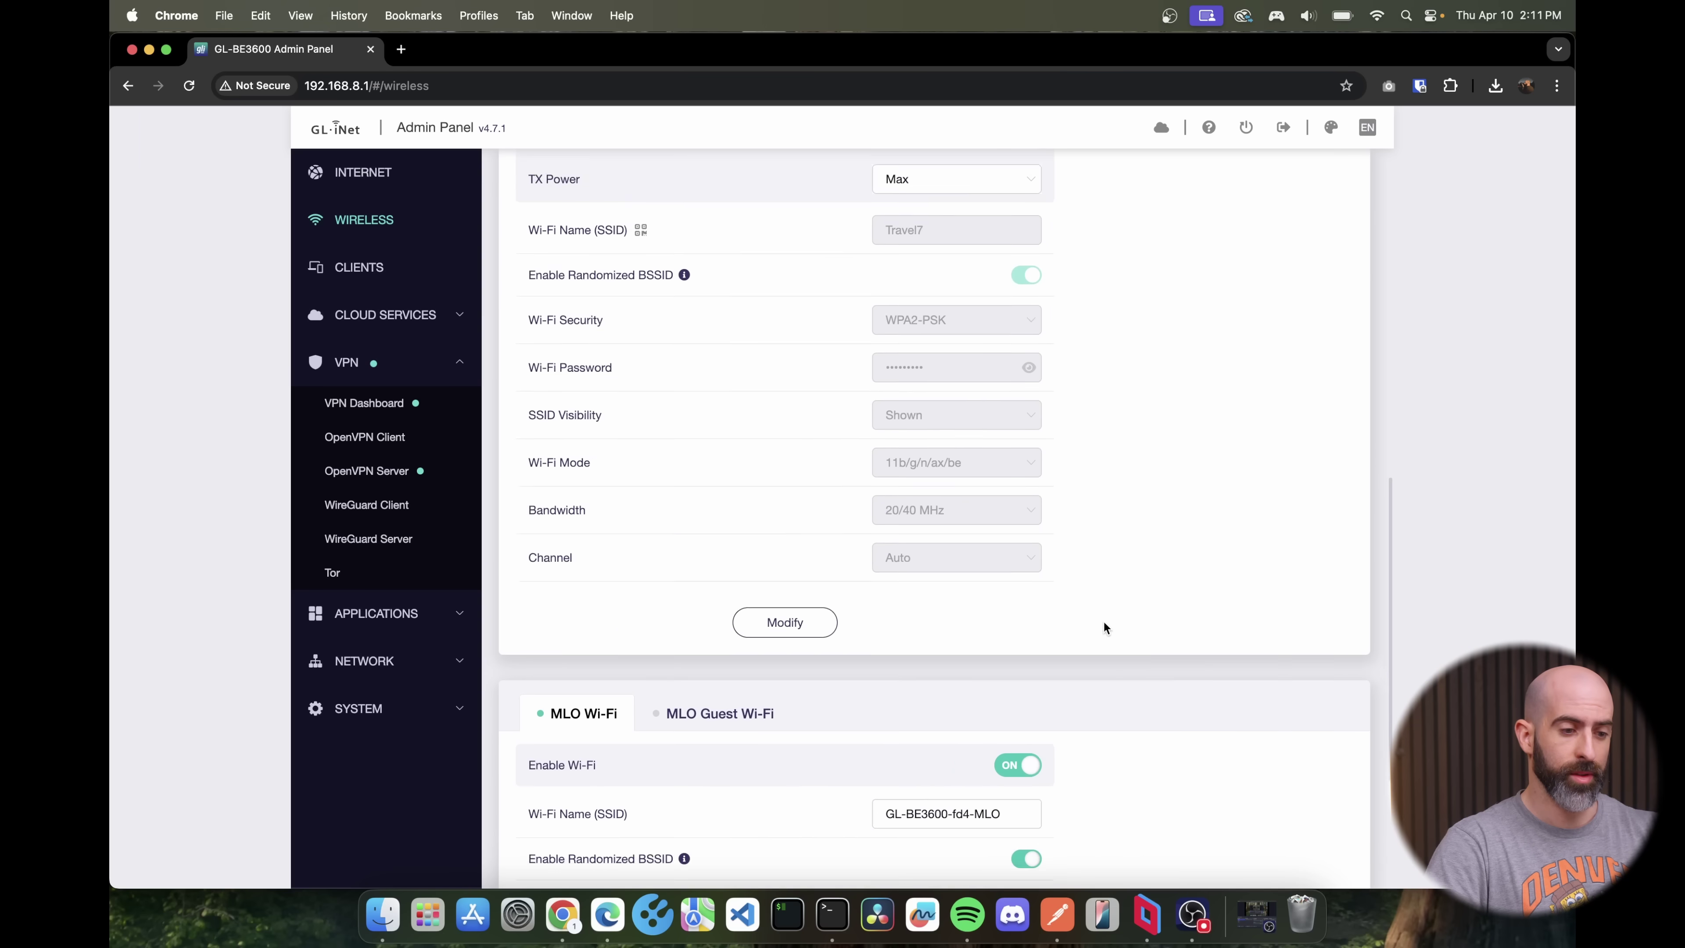
scroll(1103, 624, "down", 2)
double_click(1023, 639)
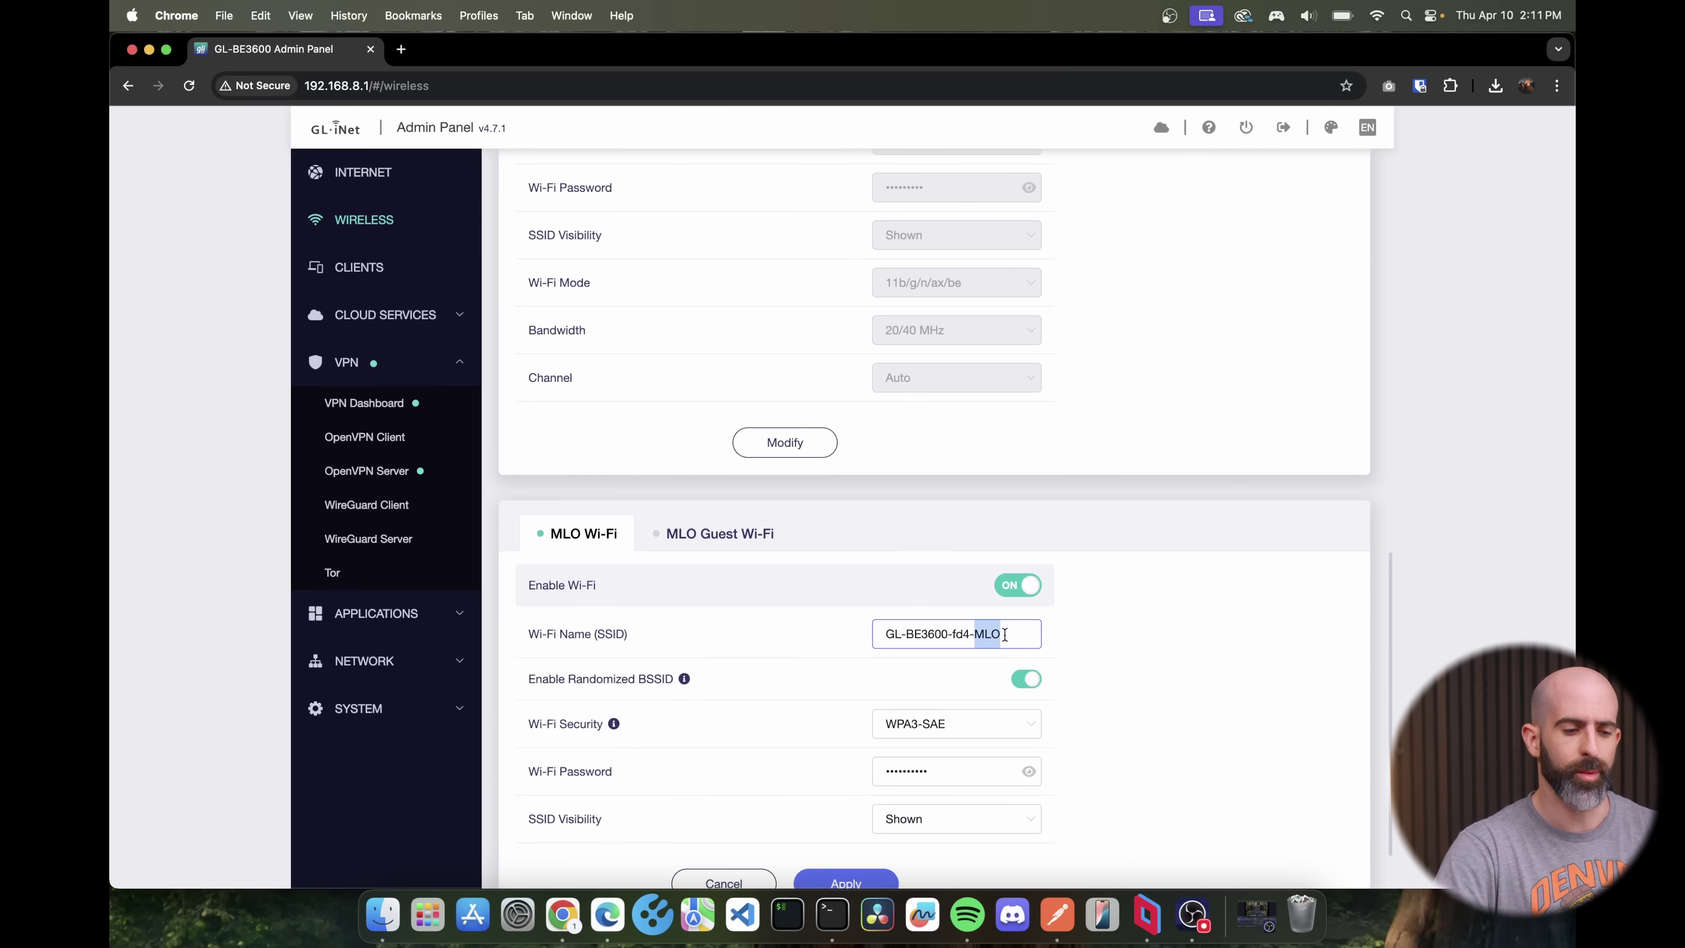
key("super+a")
type("Travel7ML")
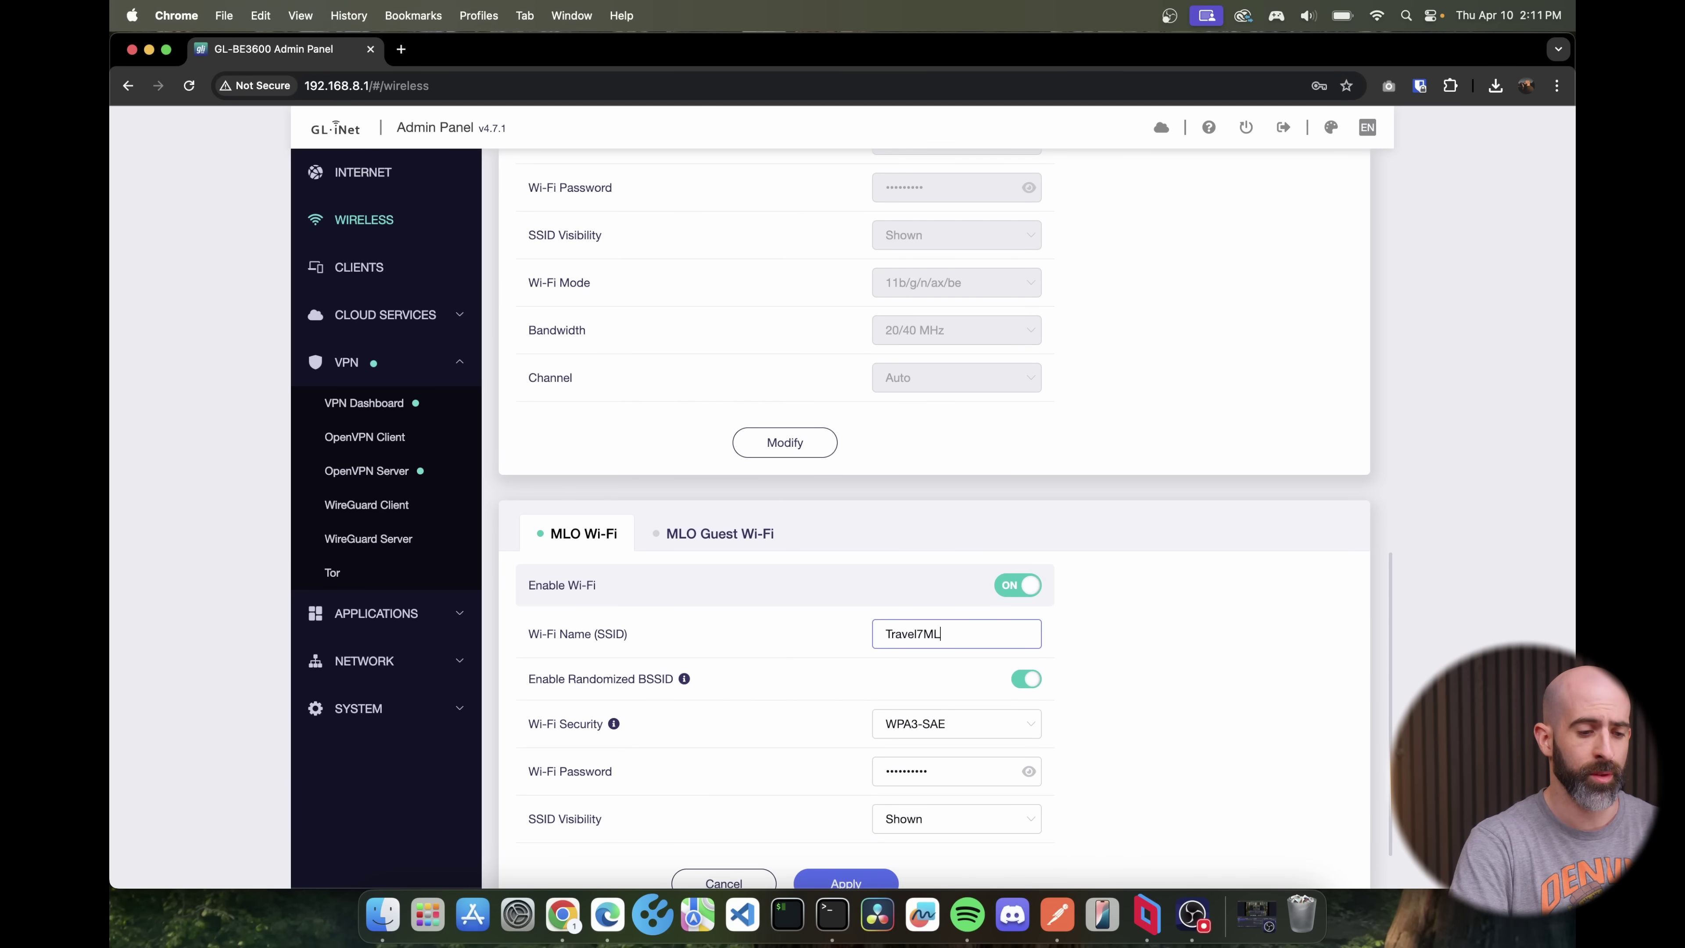
type("O")
key("Return")
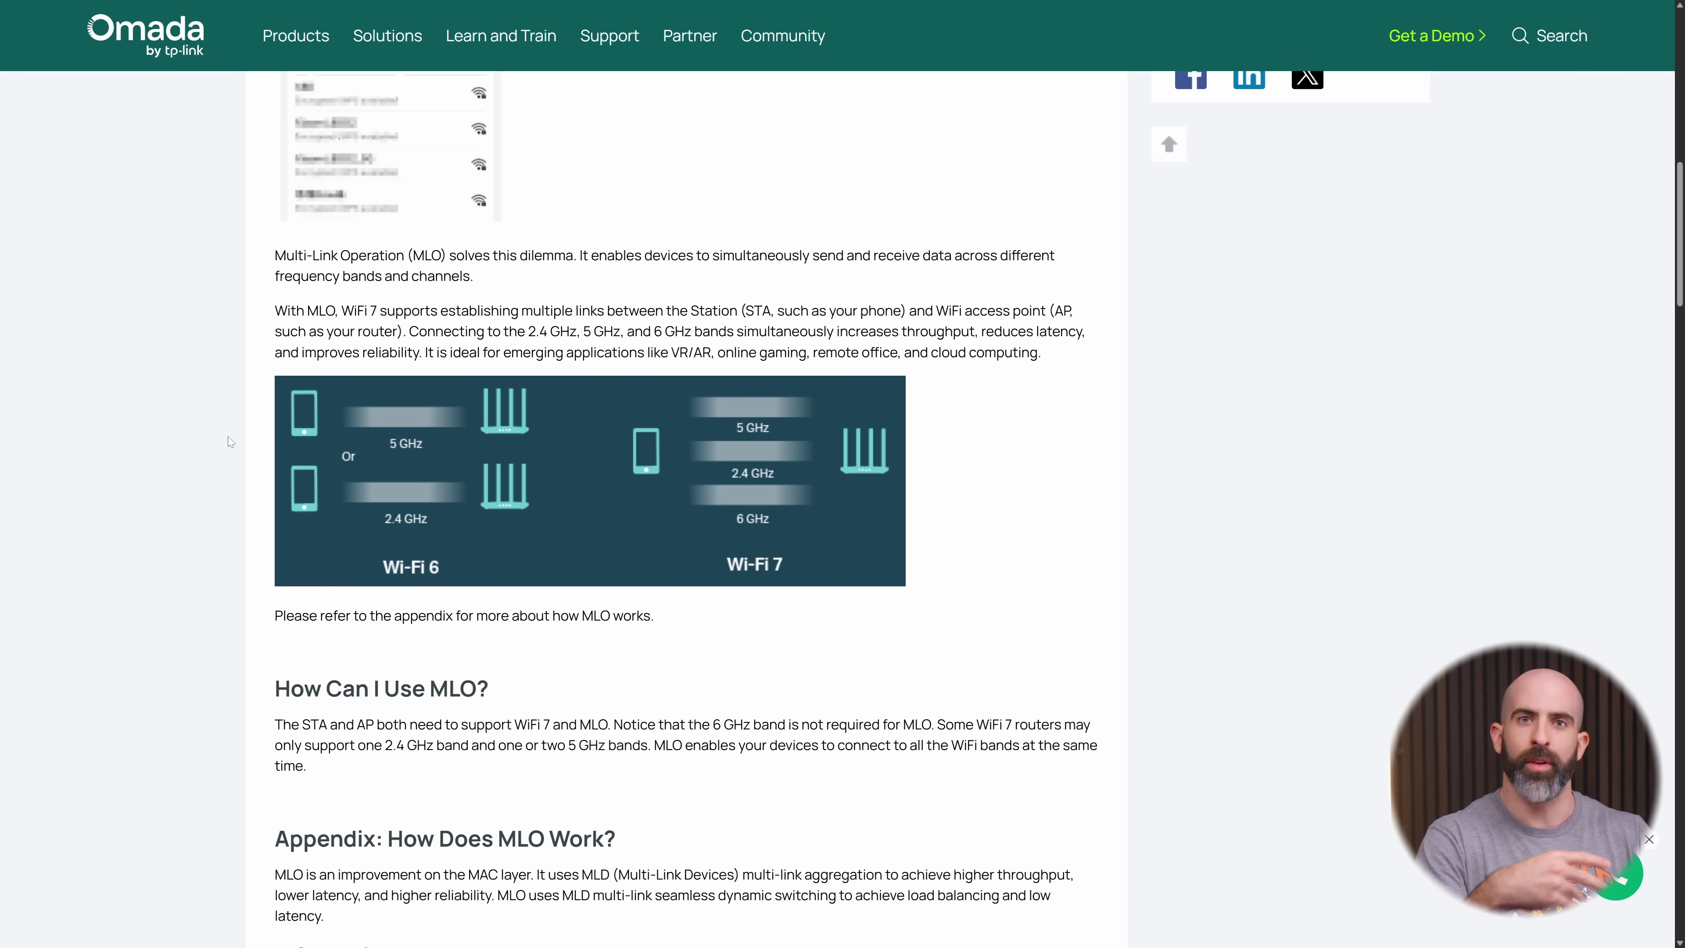
scroll(228, 437, "down", 10)
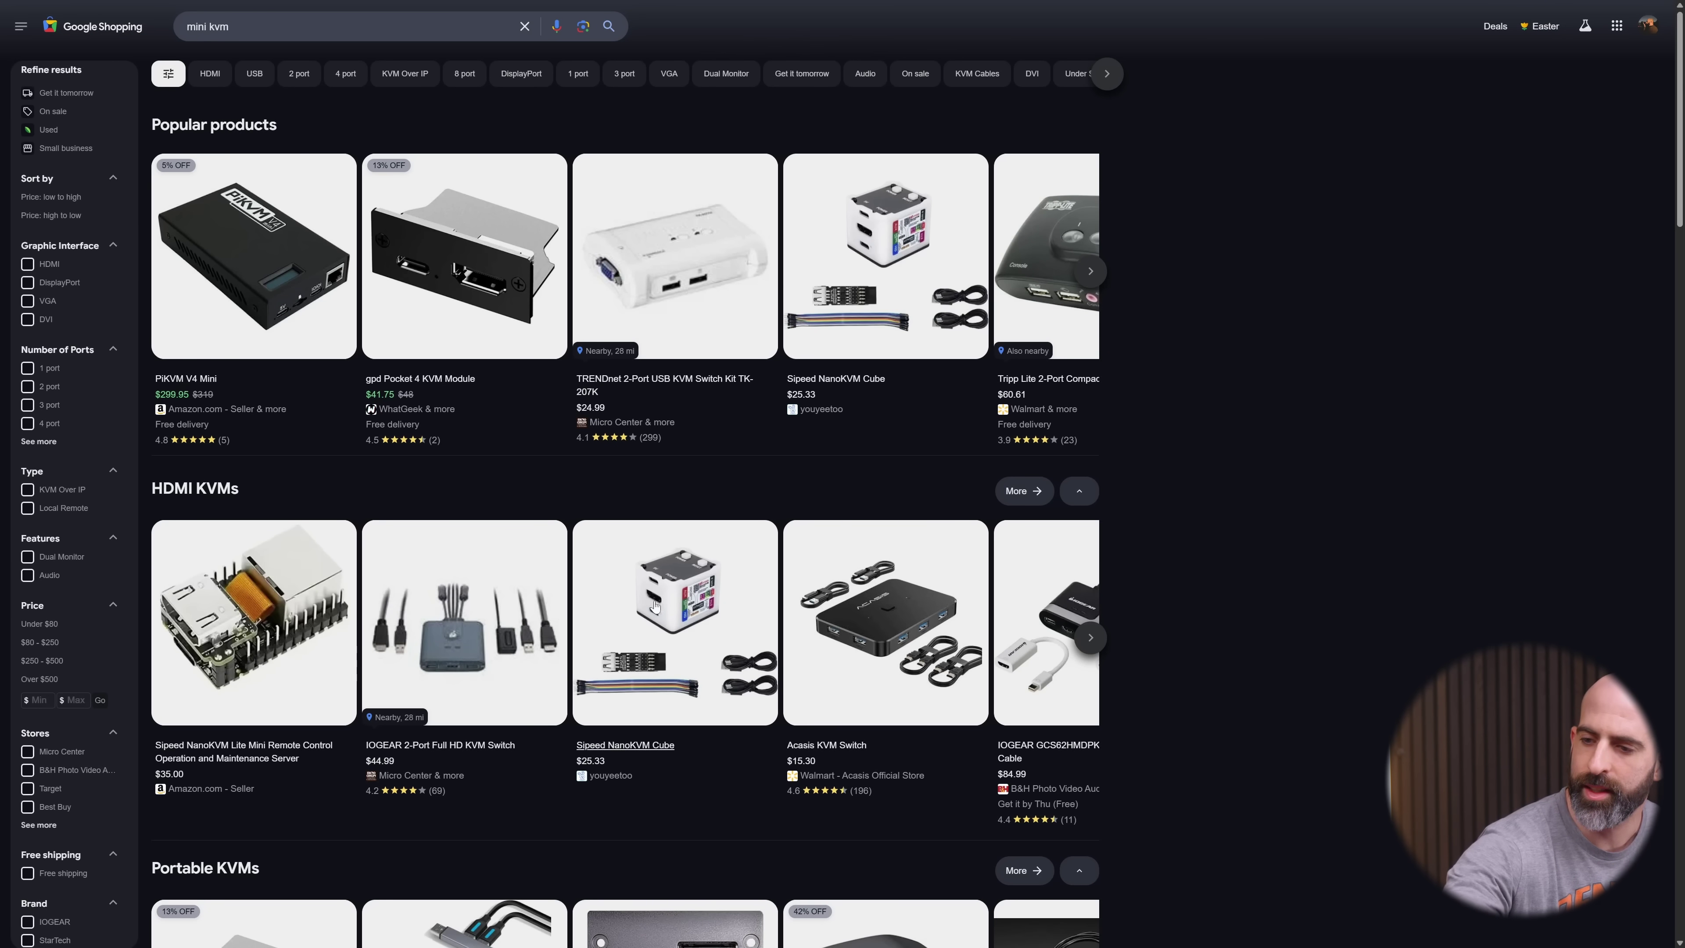
Browse more mini KVM products in the Google Shopping carousel and results.
left_click(1088, 273)
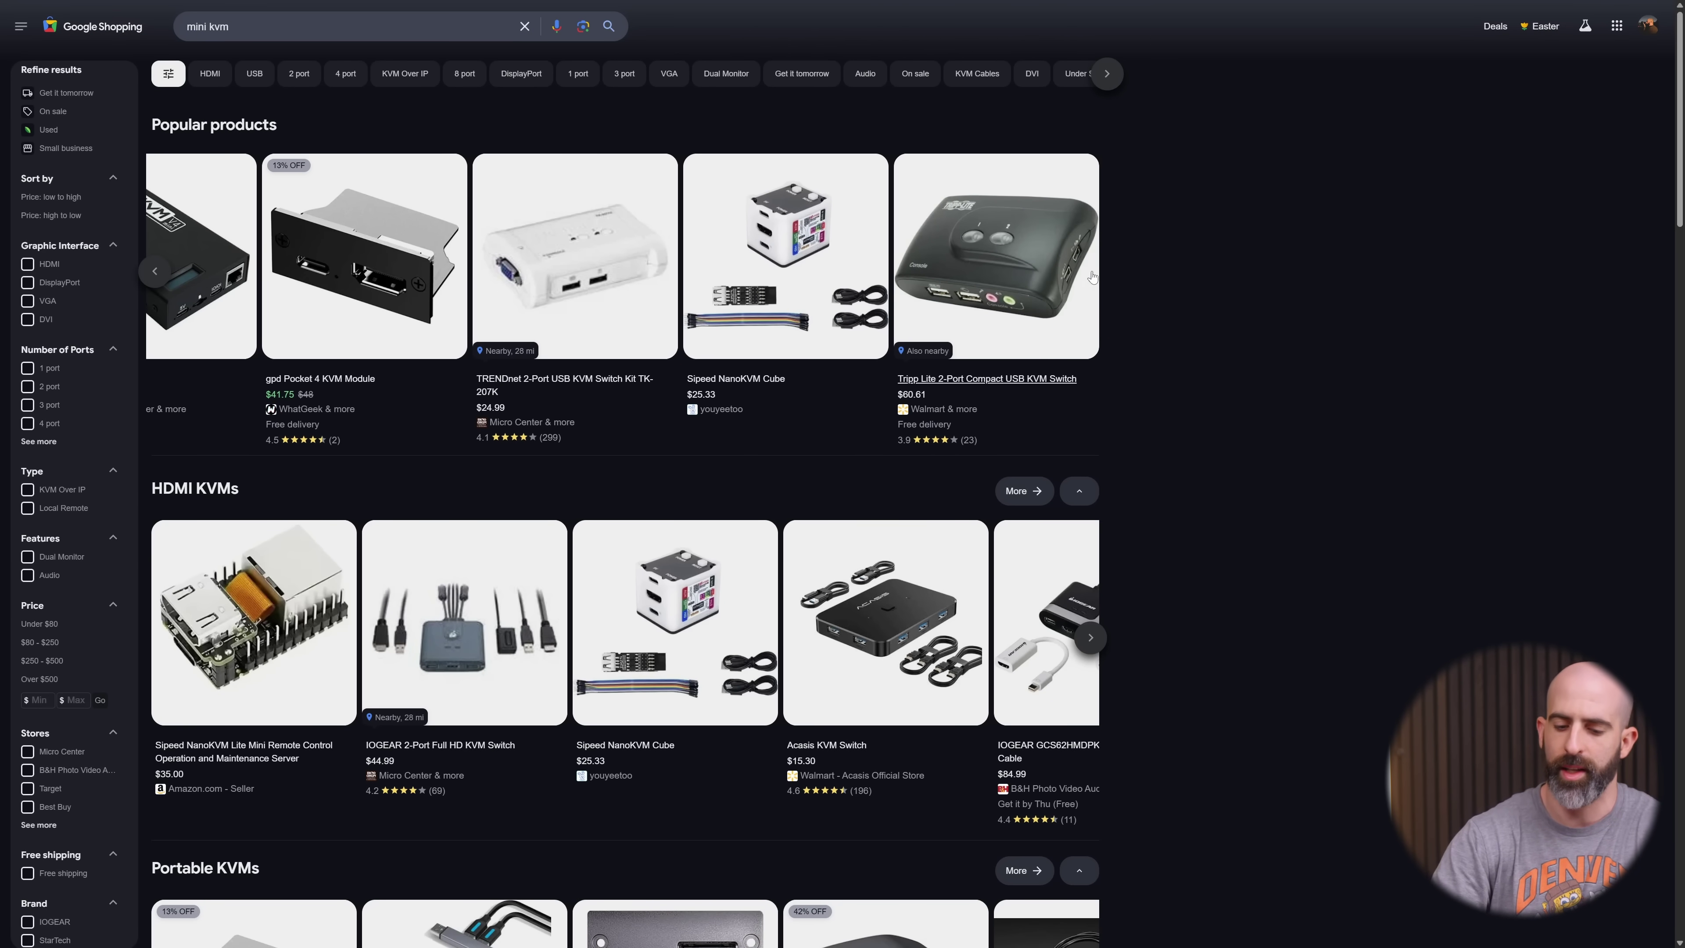
scroll(823, 312, "down", 5)
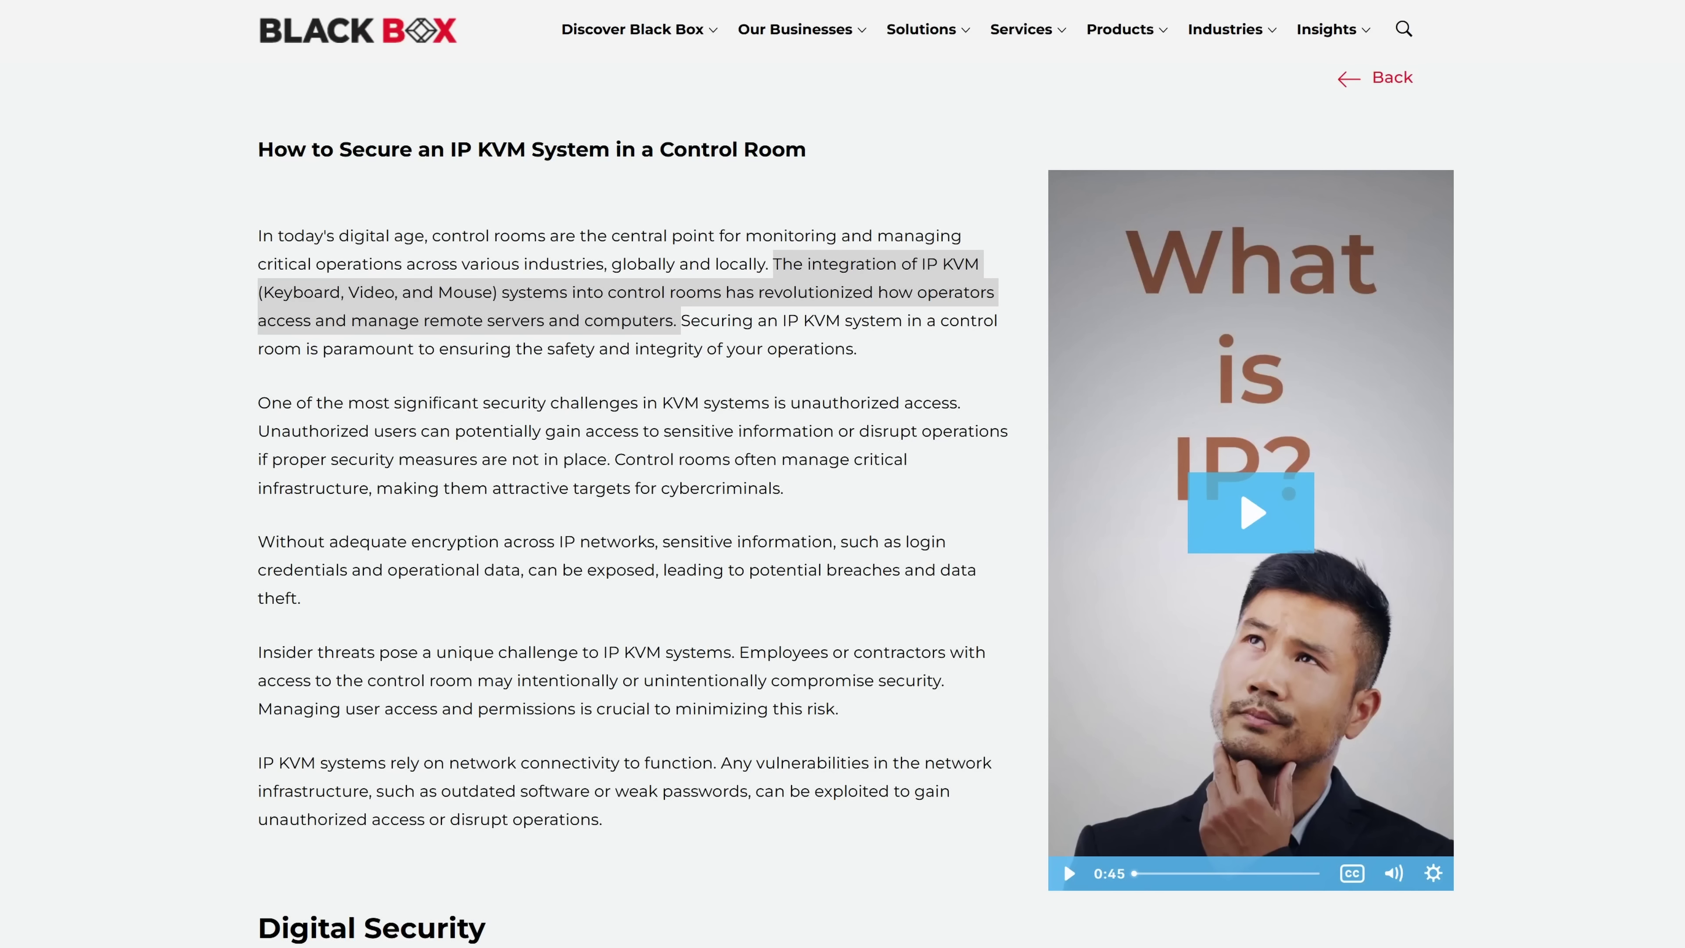
Scroll the IP KVM security article down to the Digital Security section.
scroll(468, 584, "down", 10)
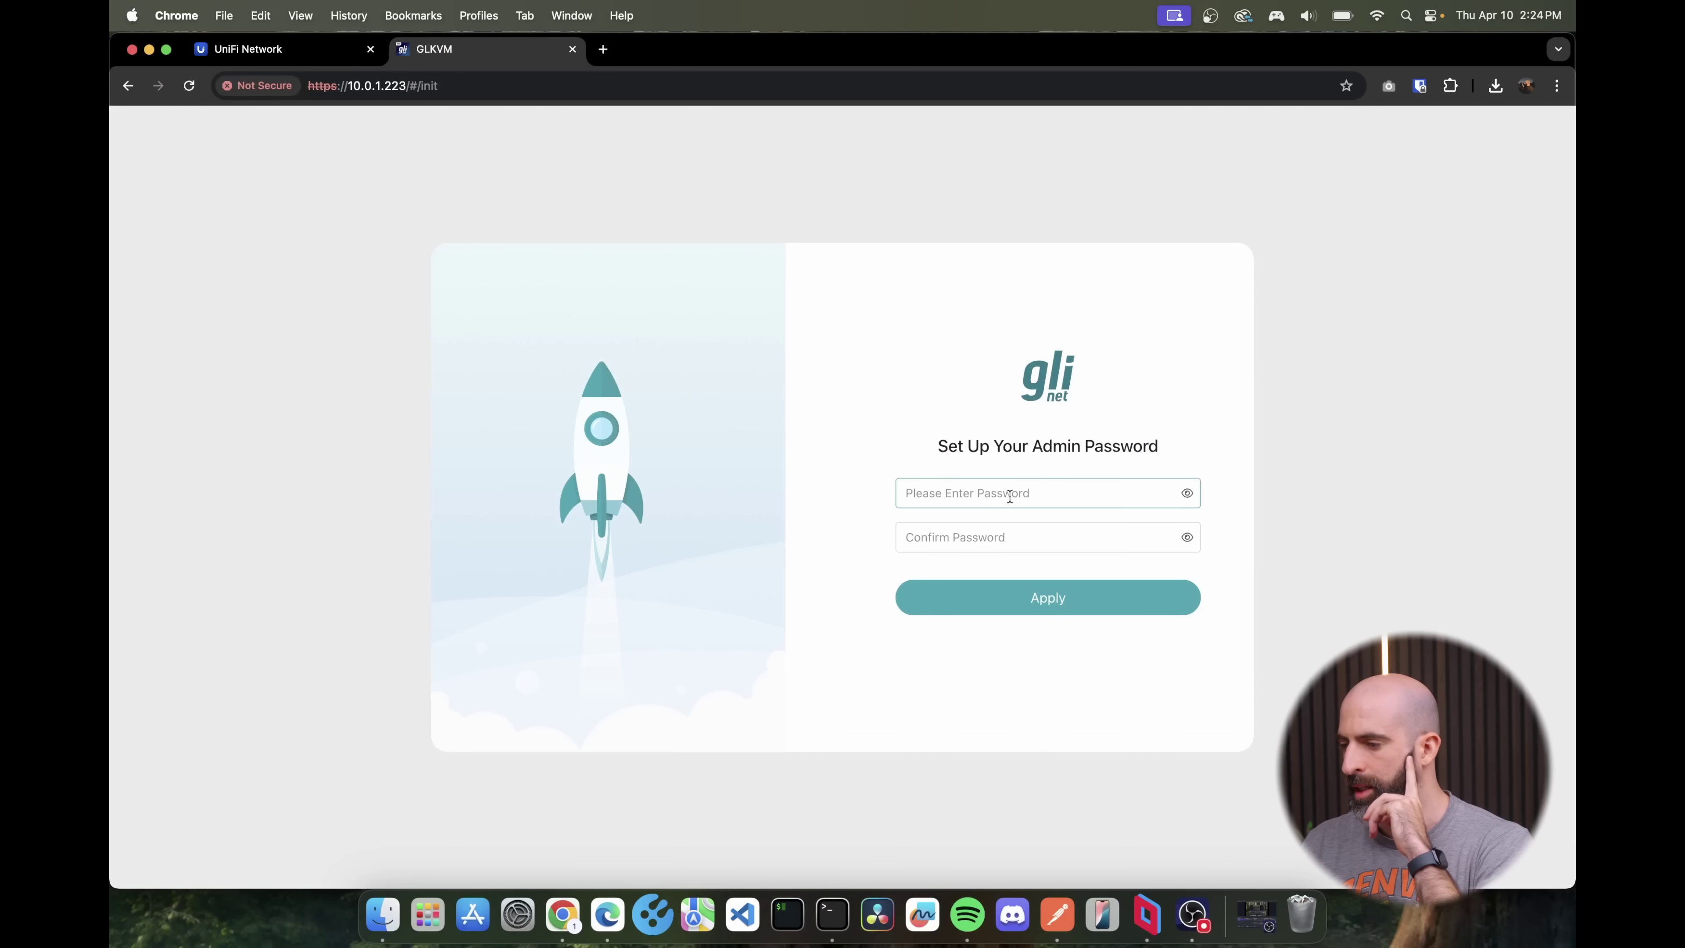
Enter a new admin password and retype it in the Confirm Password field.
left_click(1010, 496)
type("••••••••")
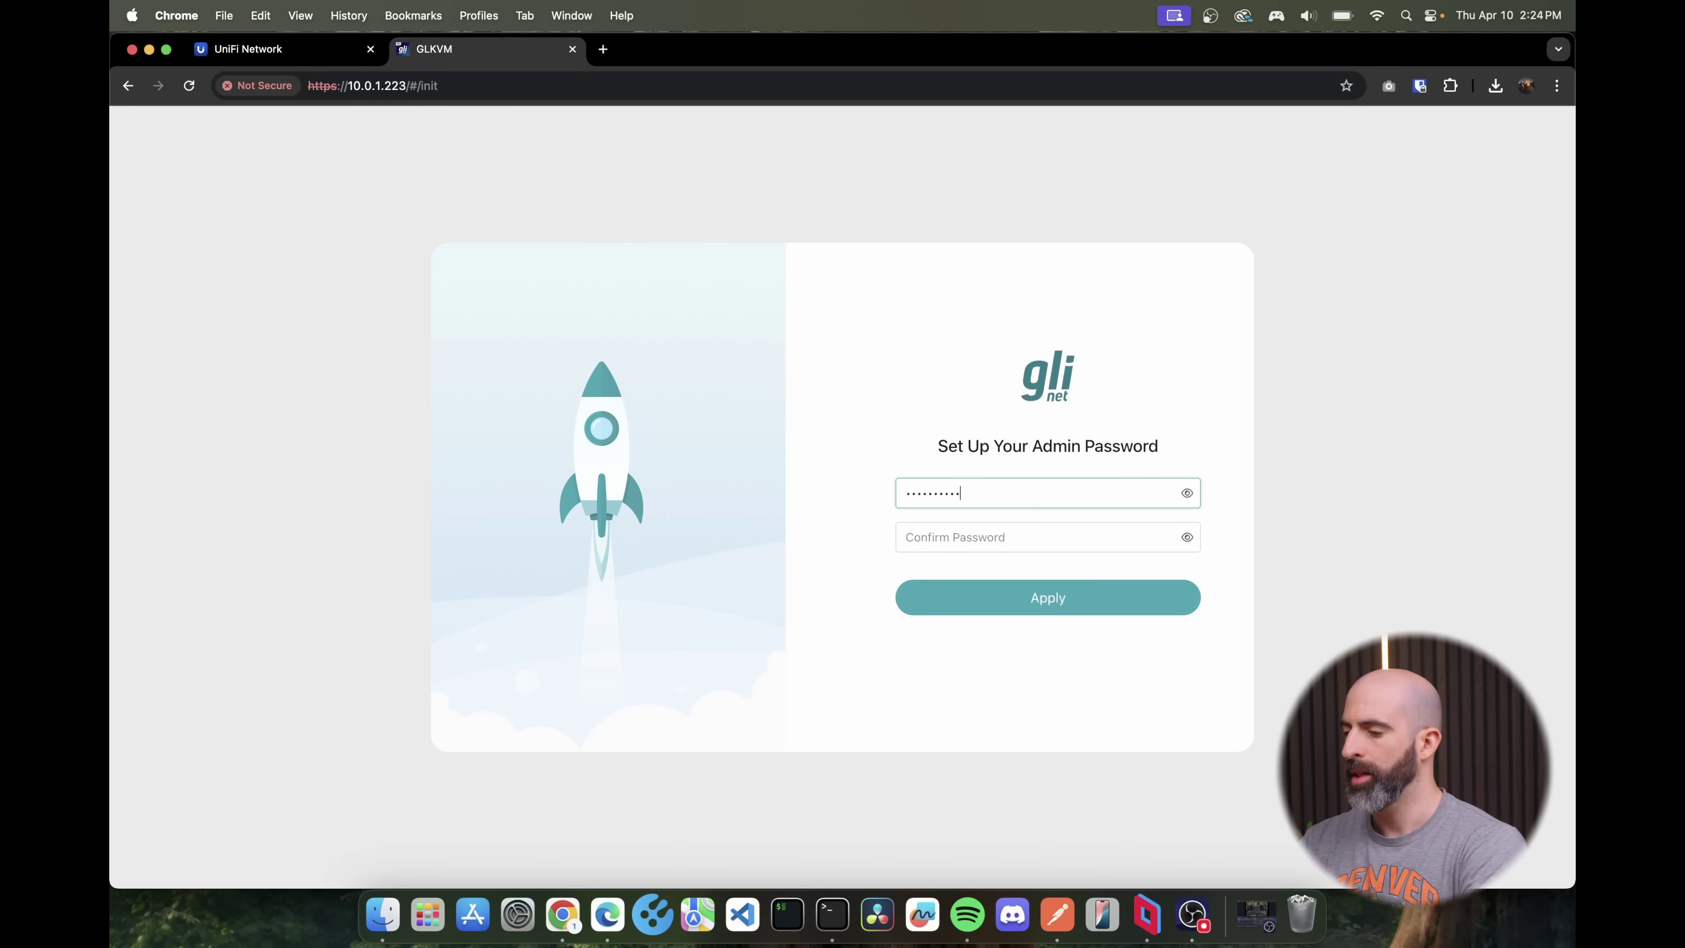
key("Tab")
type("••")
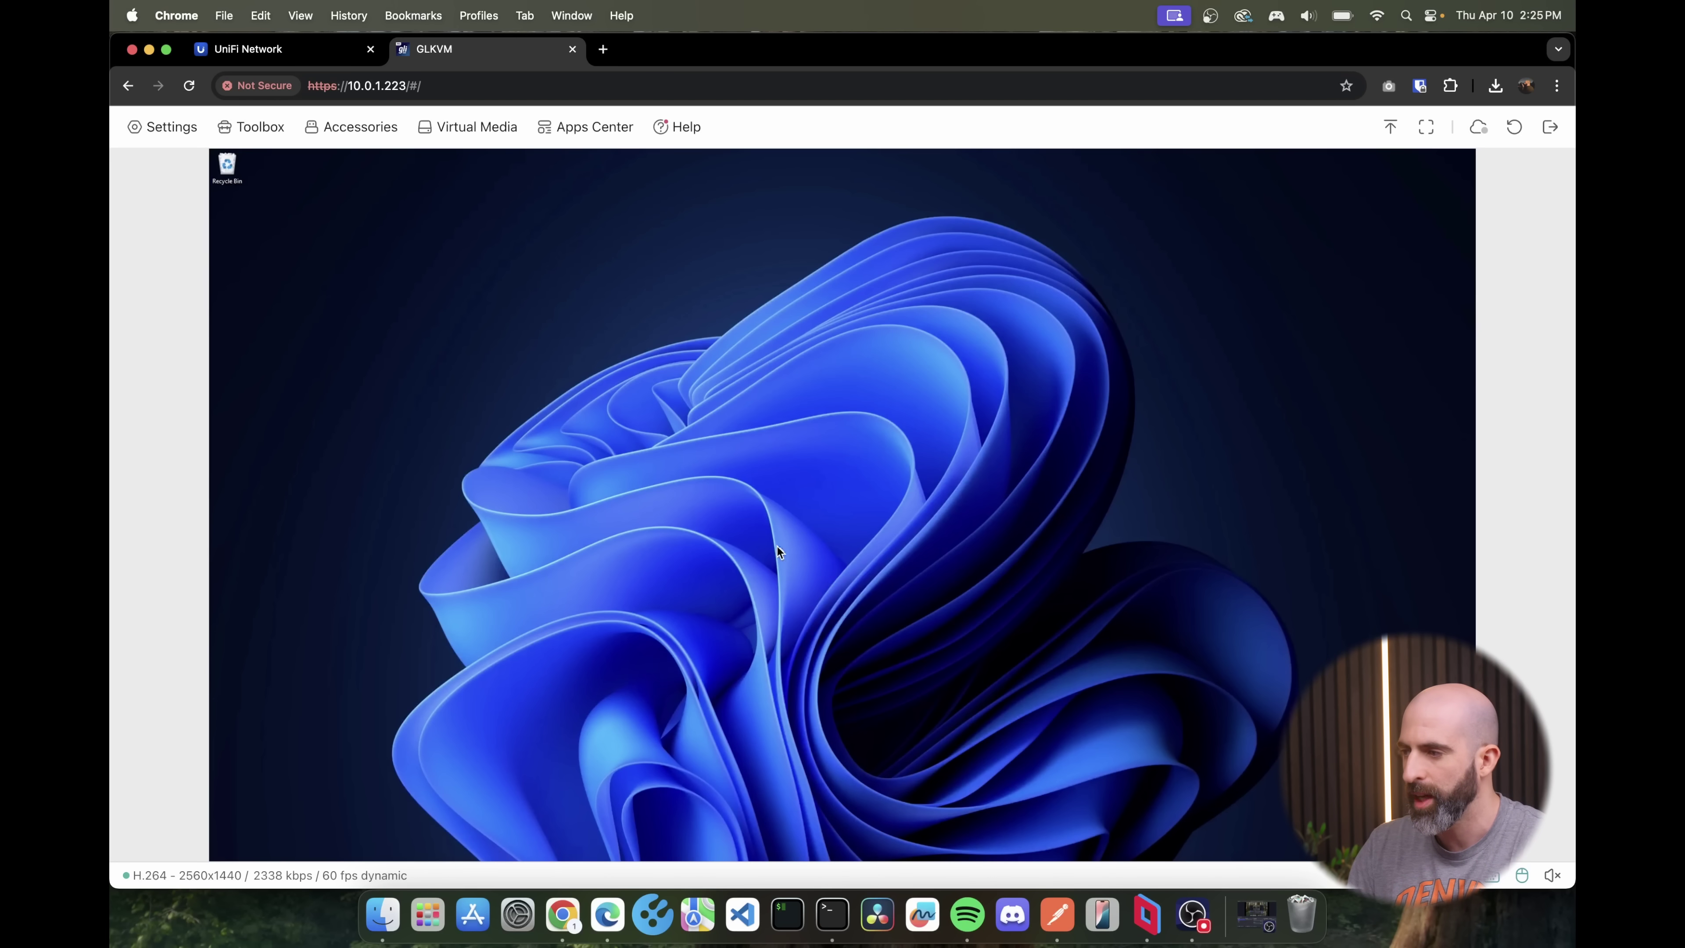
left_click_drag(616, 387, 805, 522)
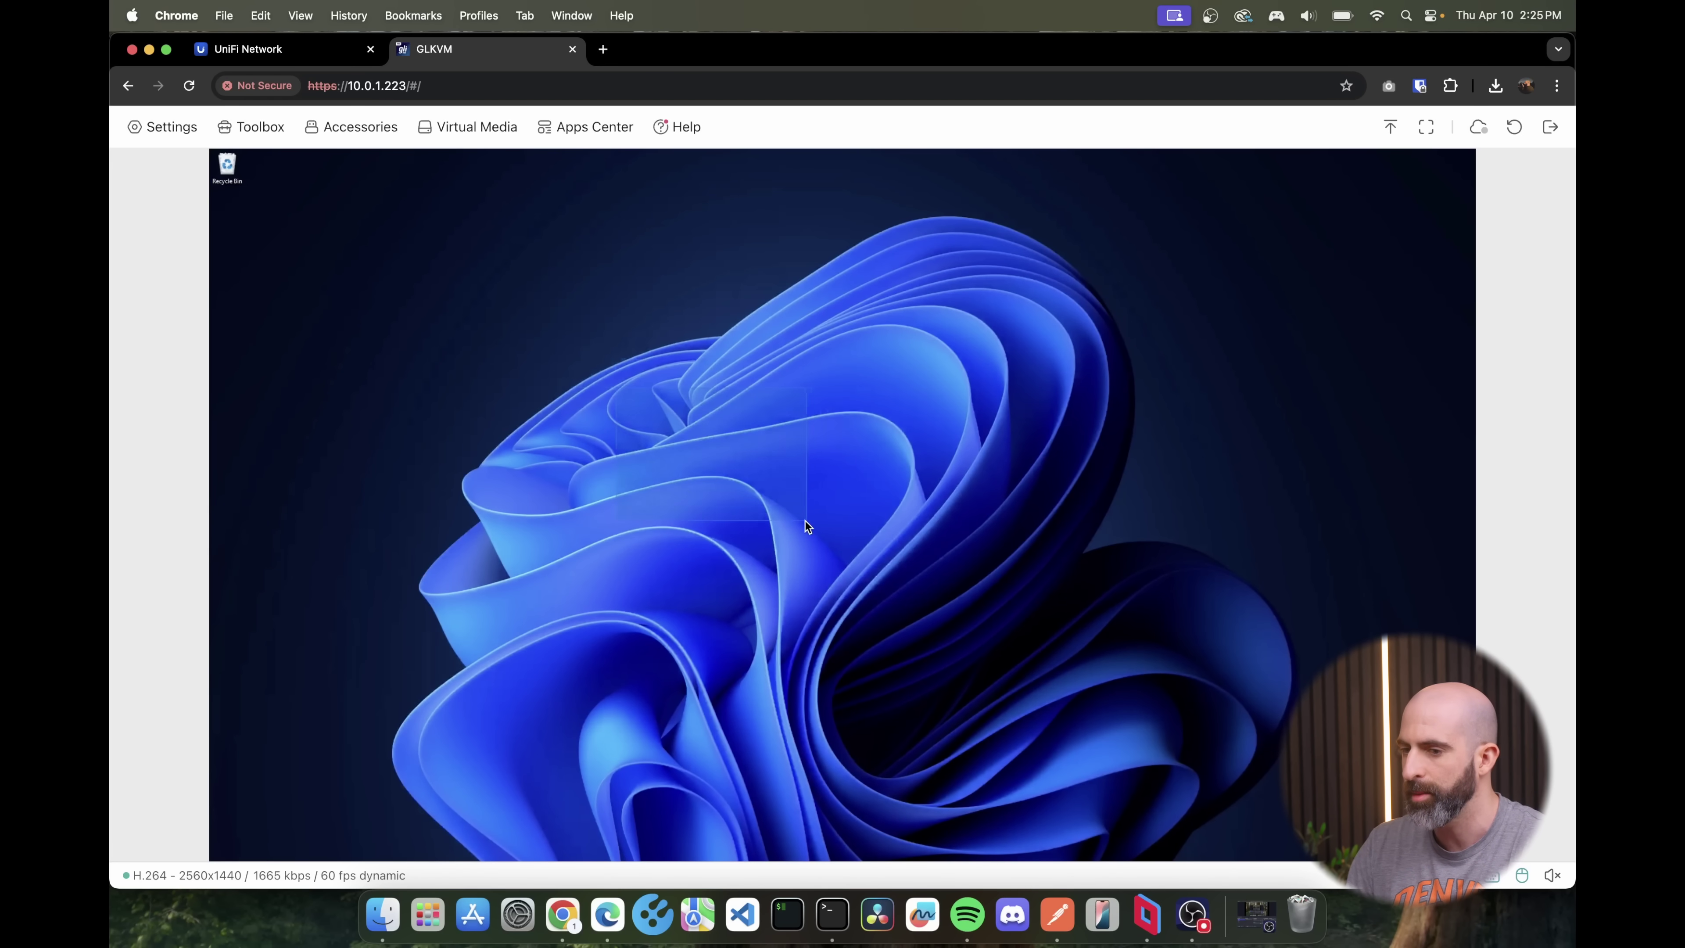
left_click_drag(974, 433, 1026, 381)
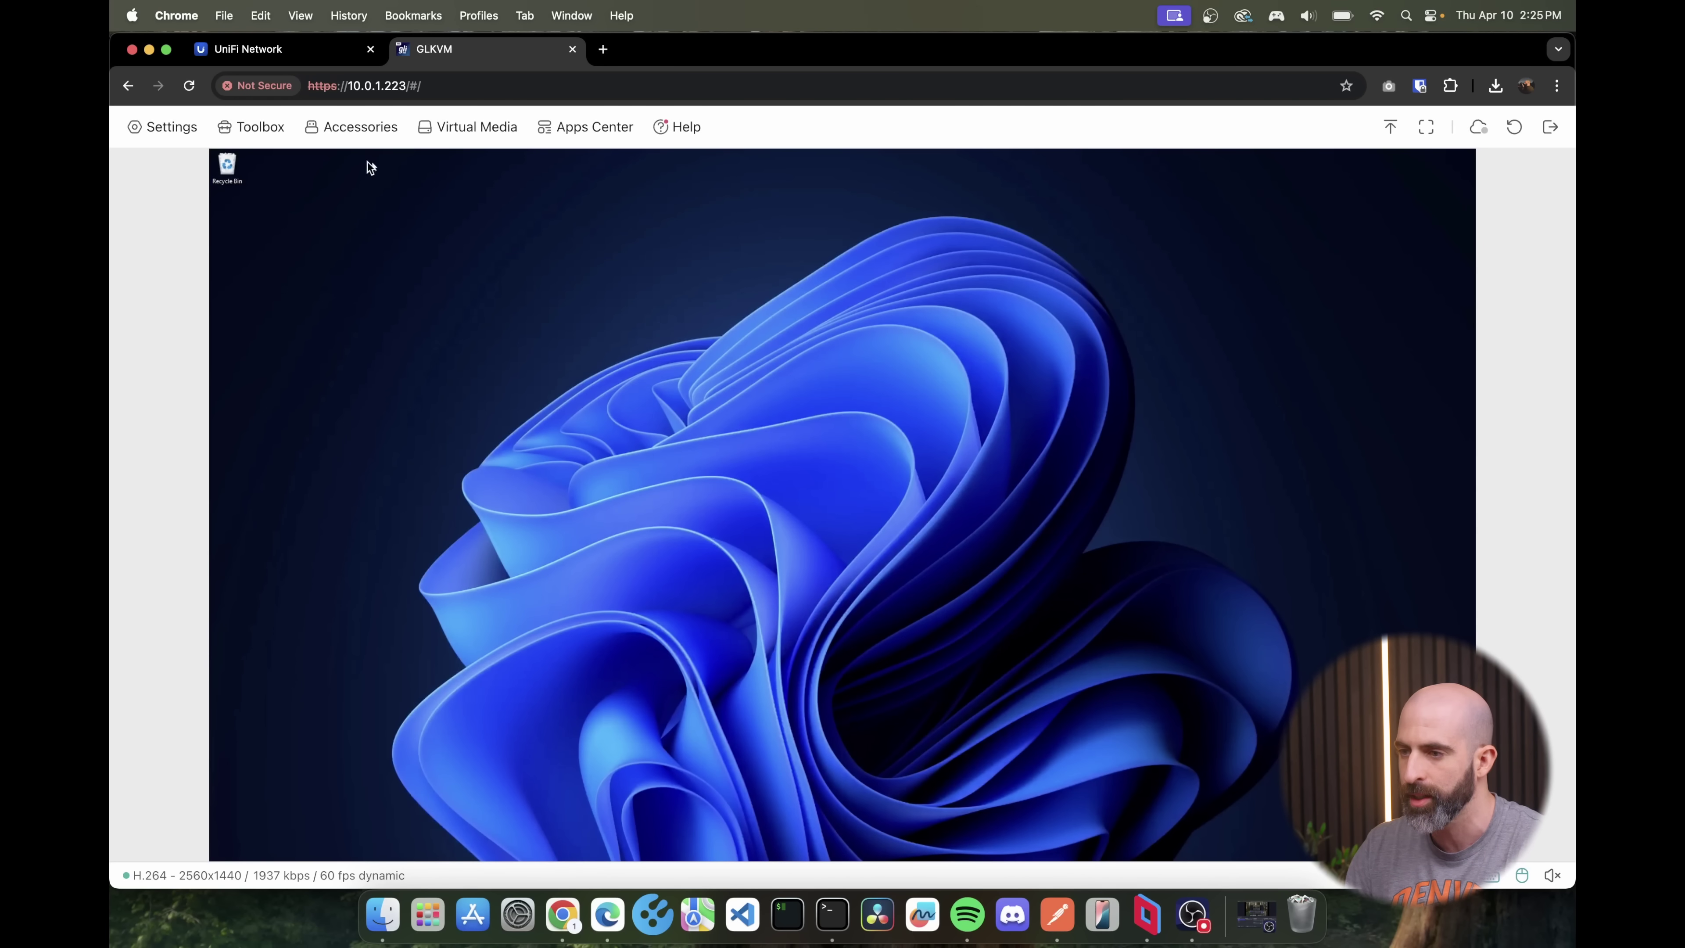
left_click(166, 129)
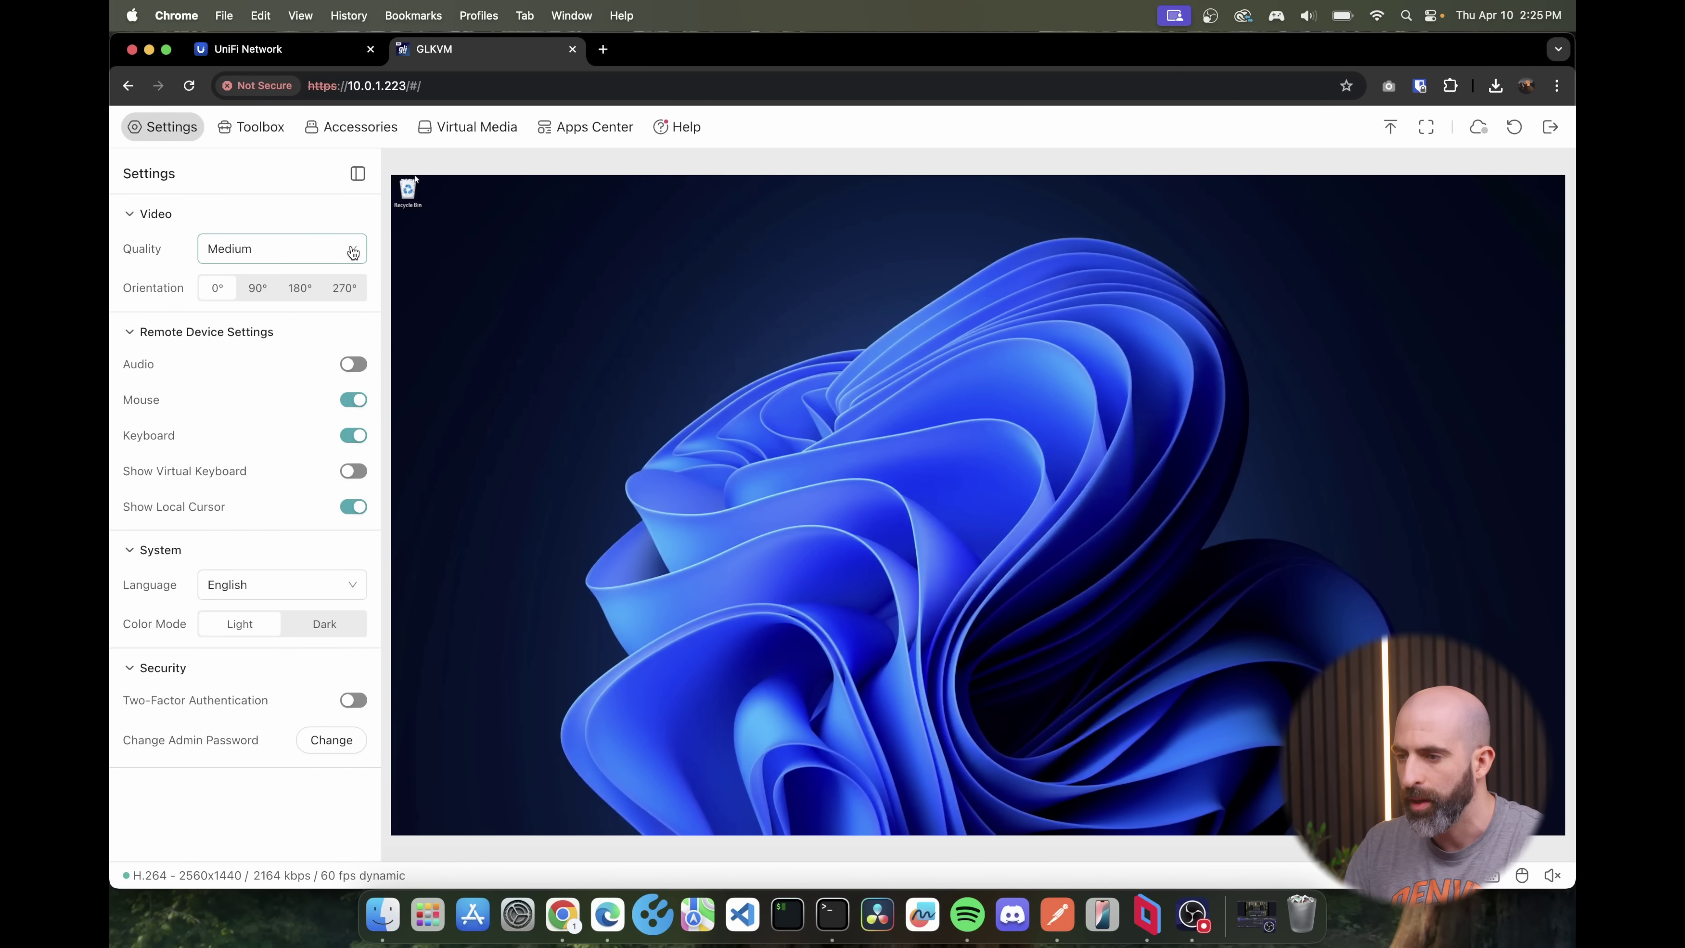
Set the video quality to Lossless and draw a selection box on the remote desktop.
left_click(353, 253)
left_click(245, 379)
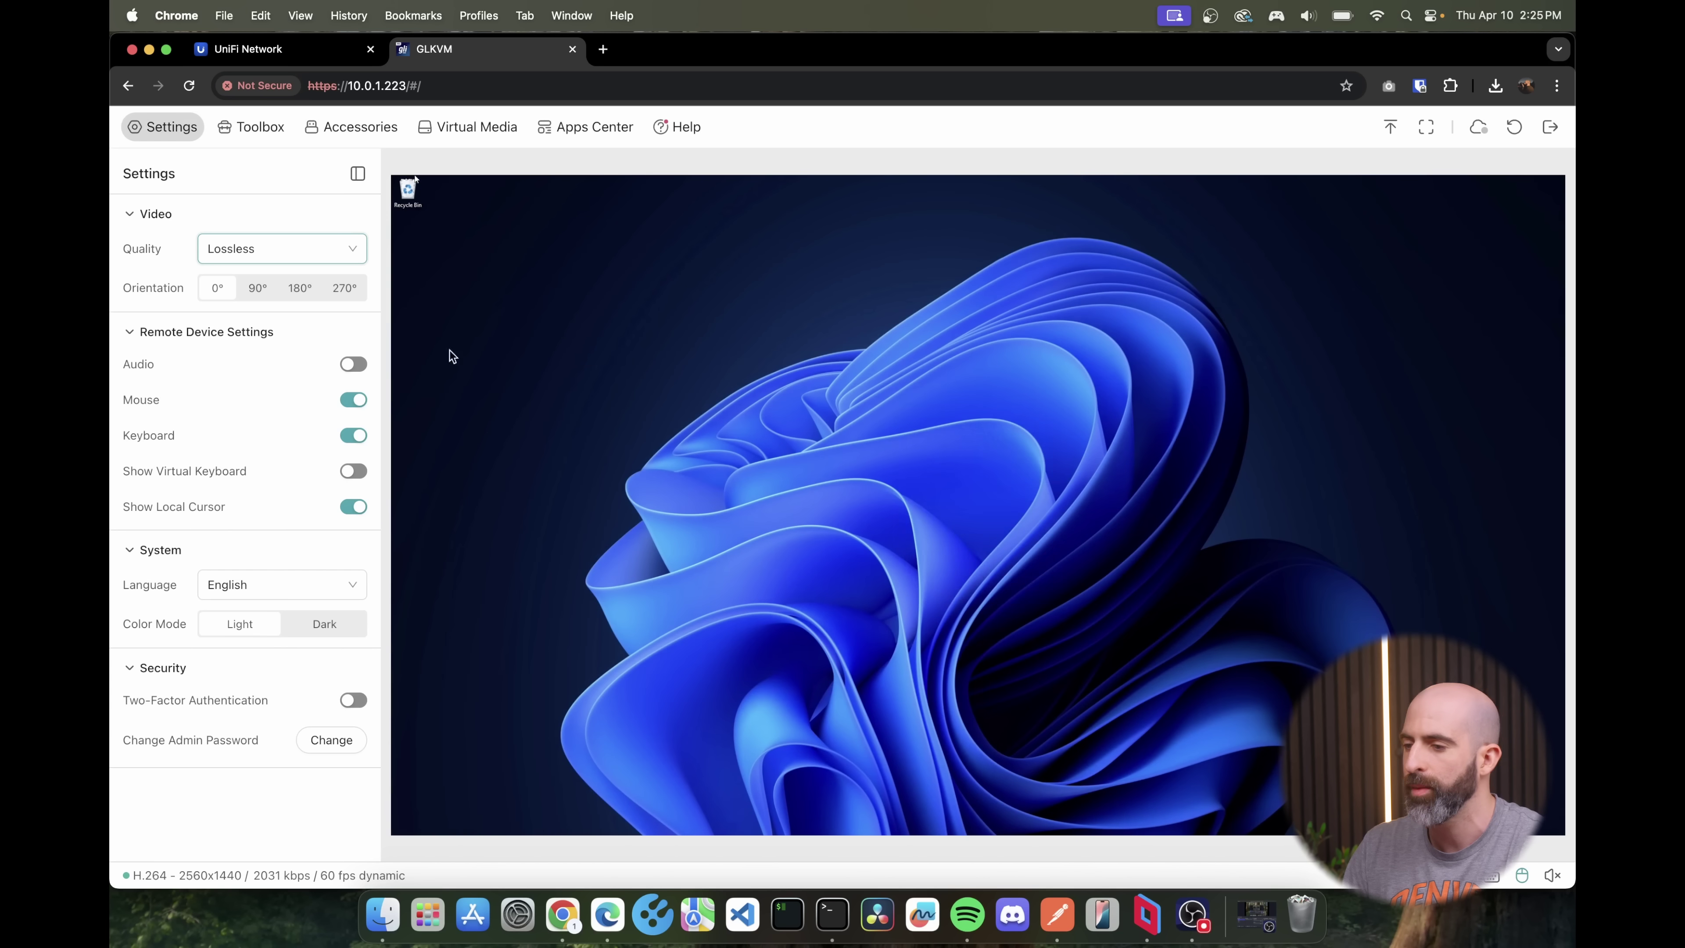
left_click_drag(583, 352, 1198, 737)
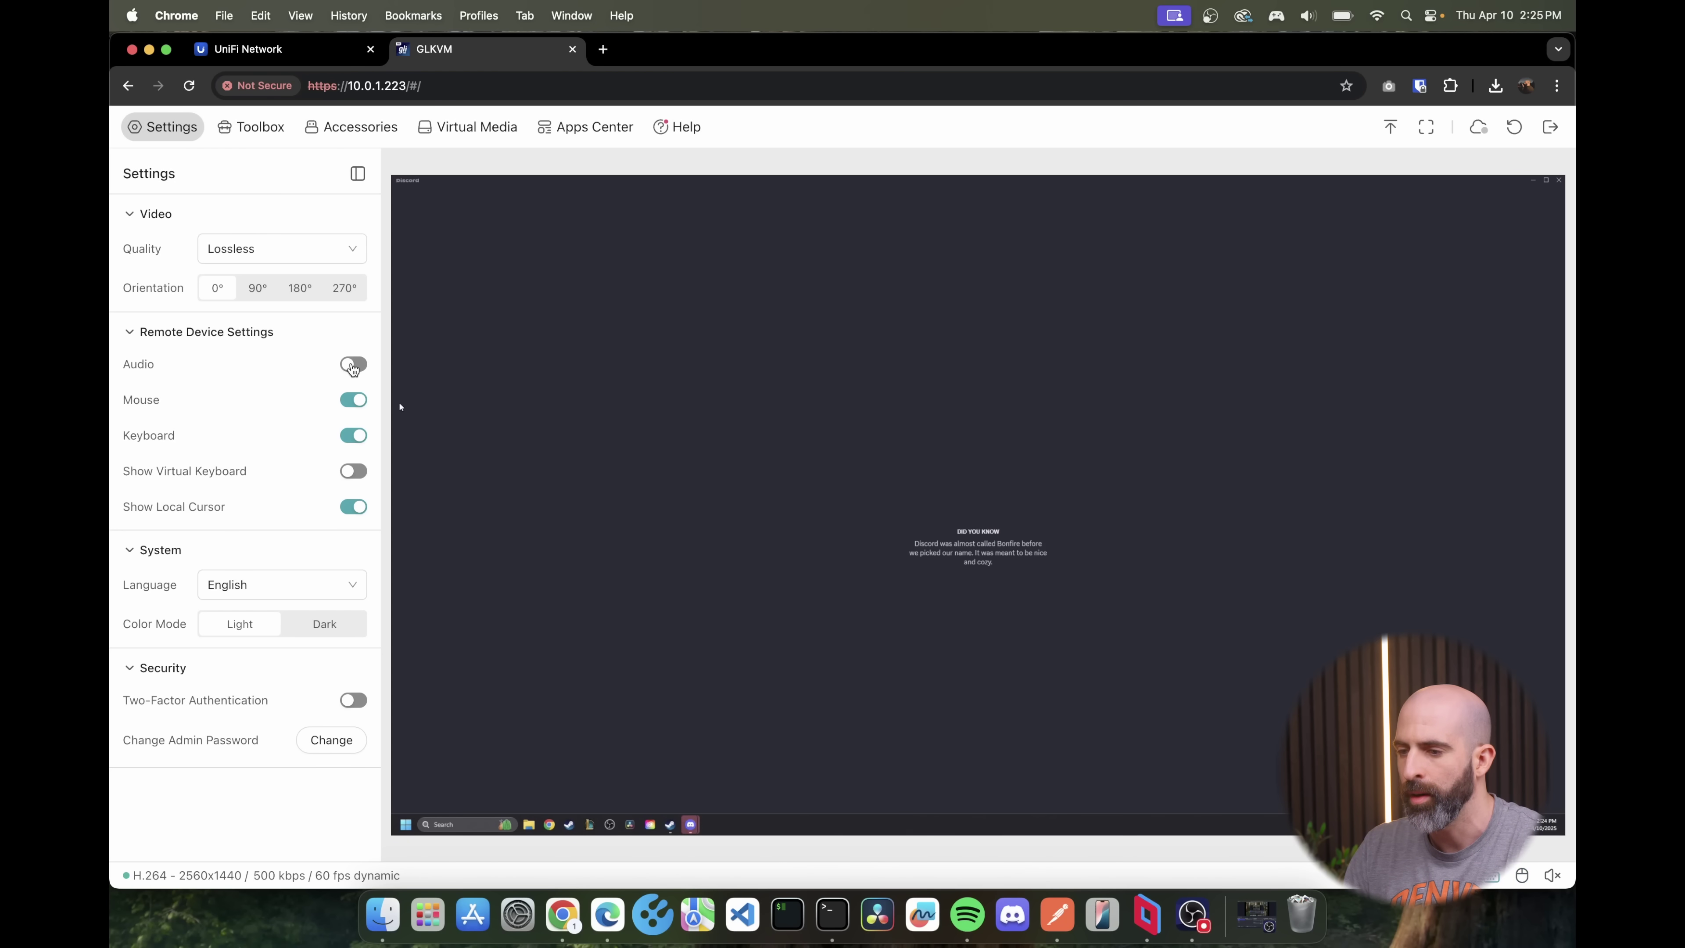
Turn on remote audio and toggle Show Local Cursor off and back on.
left_click(353, 364)
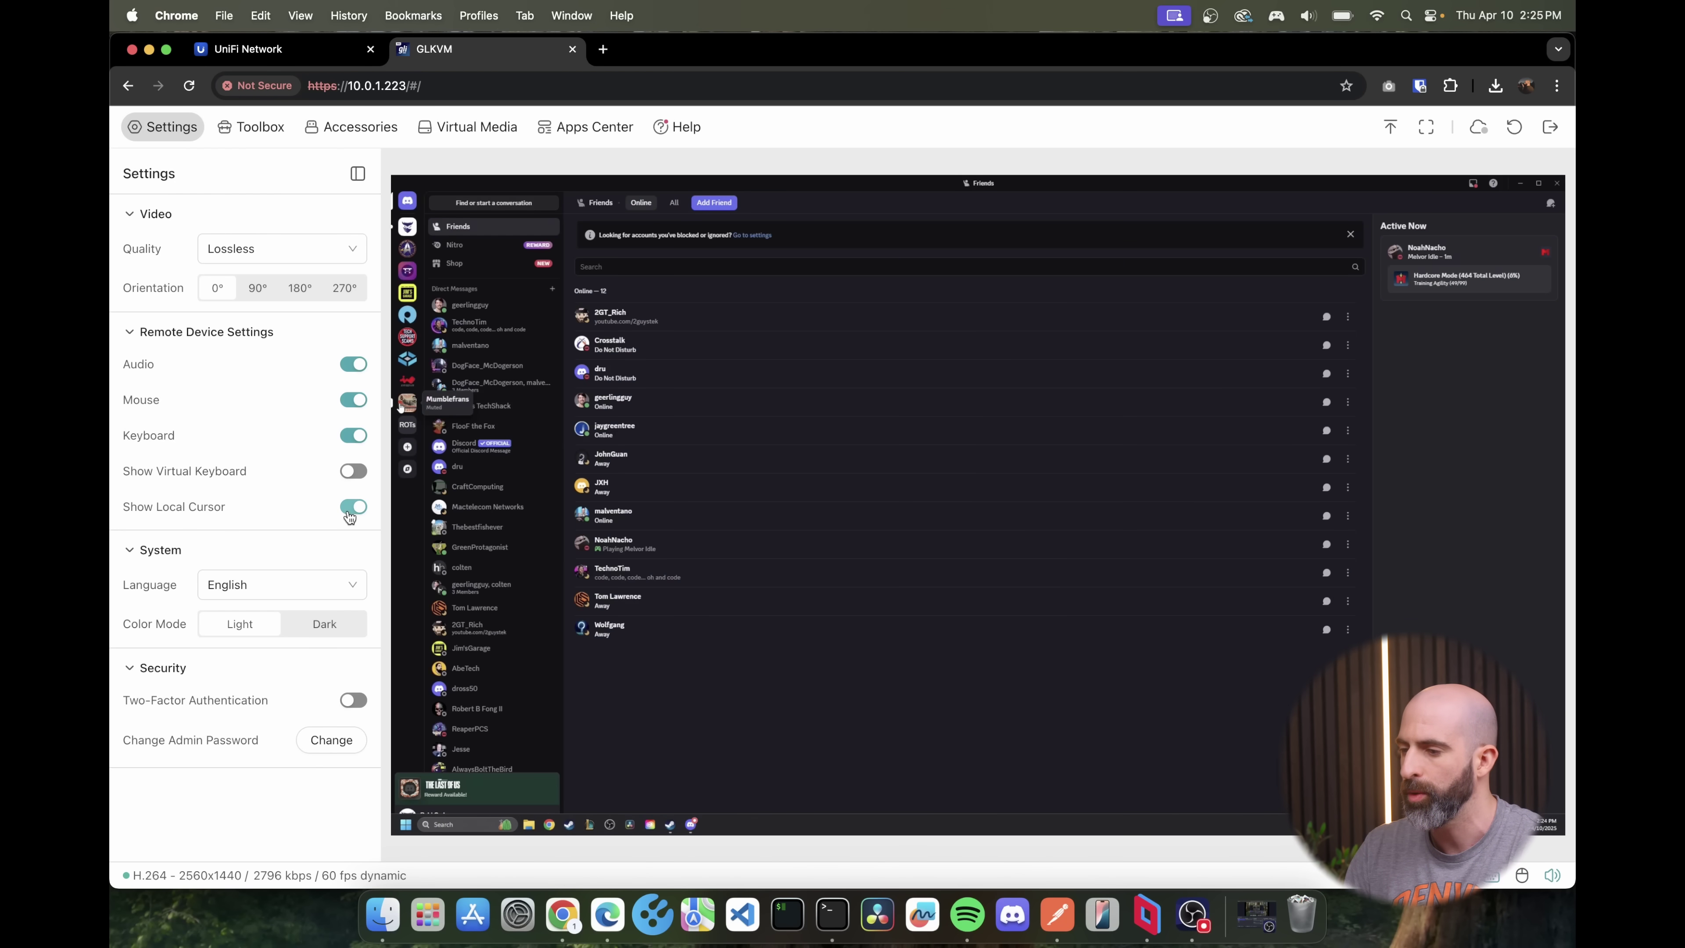
left_click(351, 508)
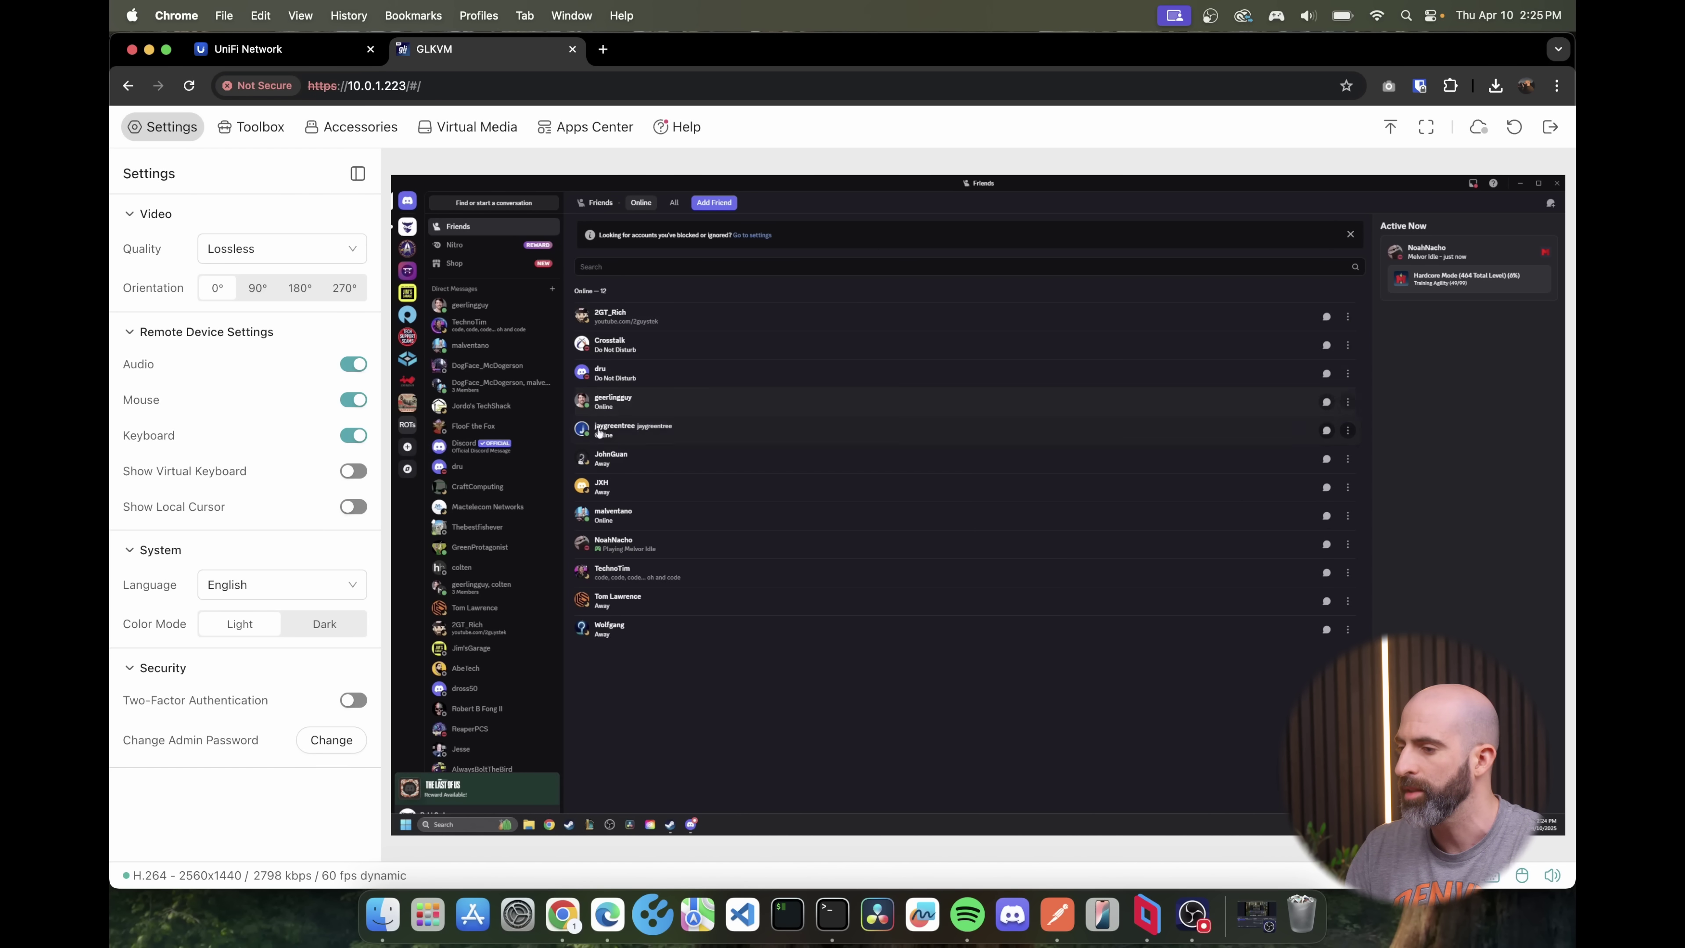
left_click(353, 507)
Switch the interface to Dark mode, then start and cancel Two-Factor Authentication setup.
left_click(306, 627)
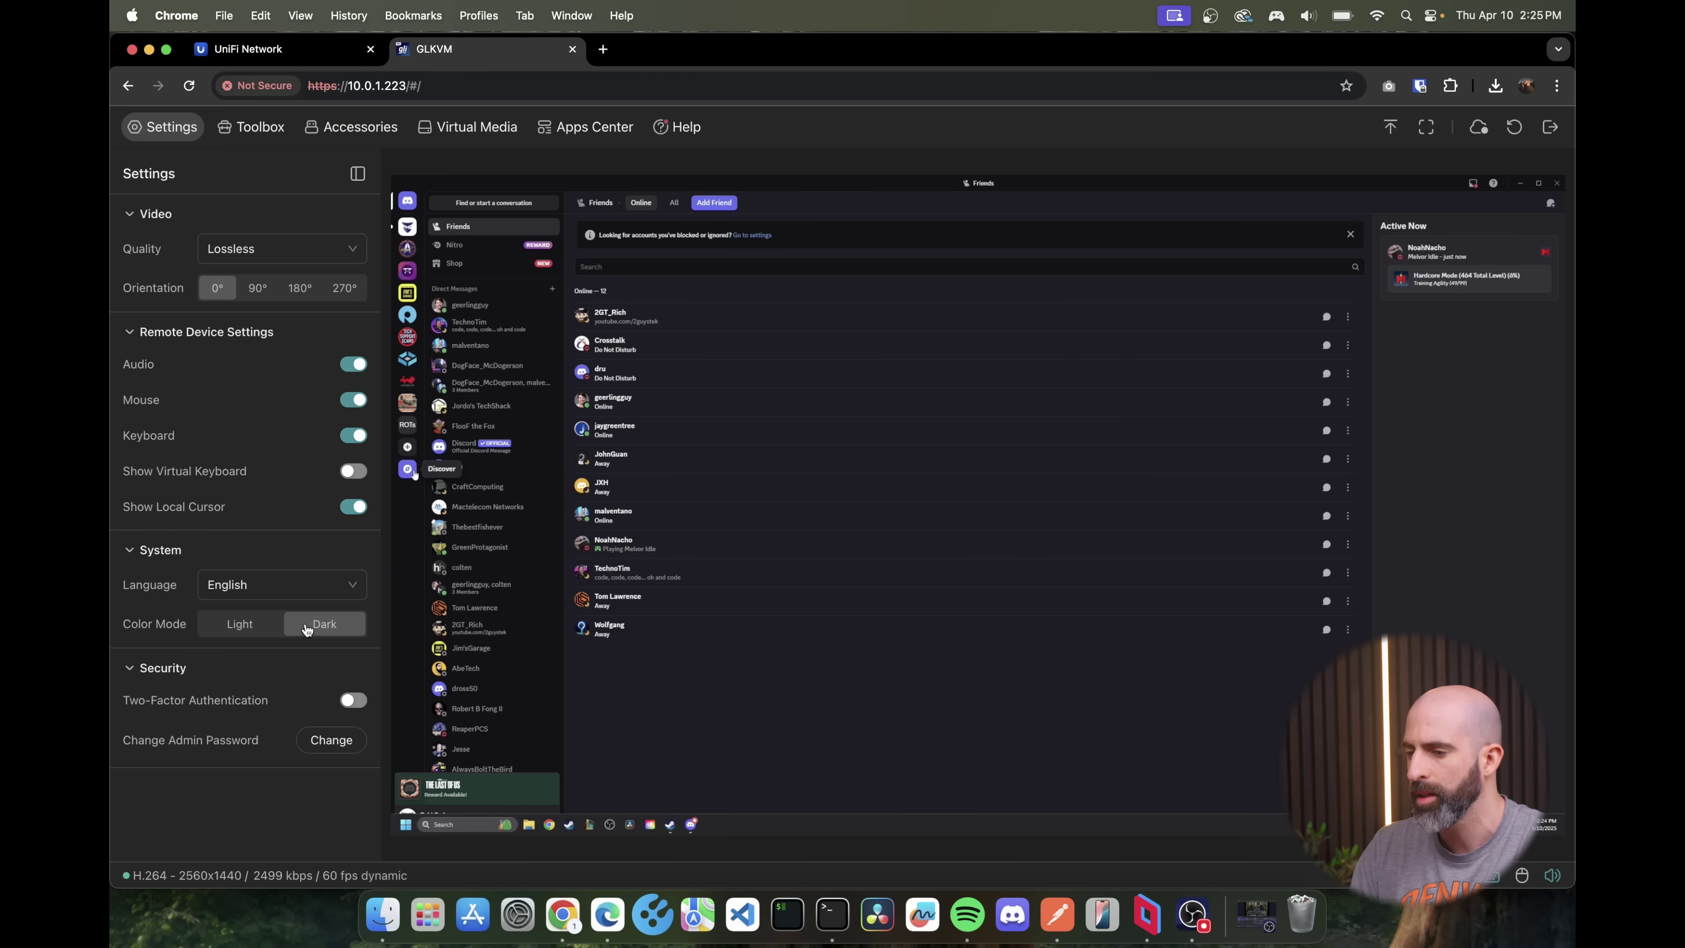
left_click(351, 701)
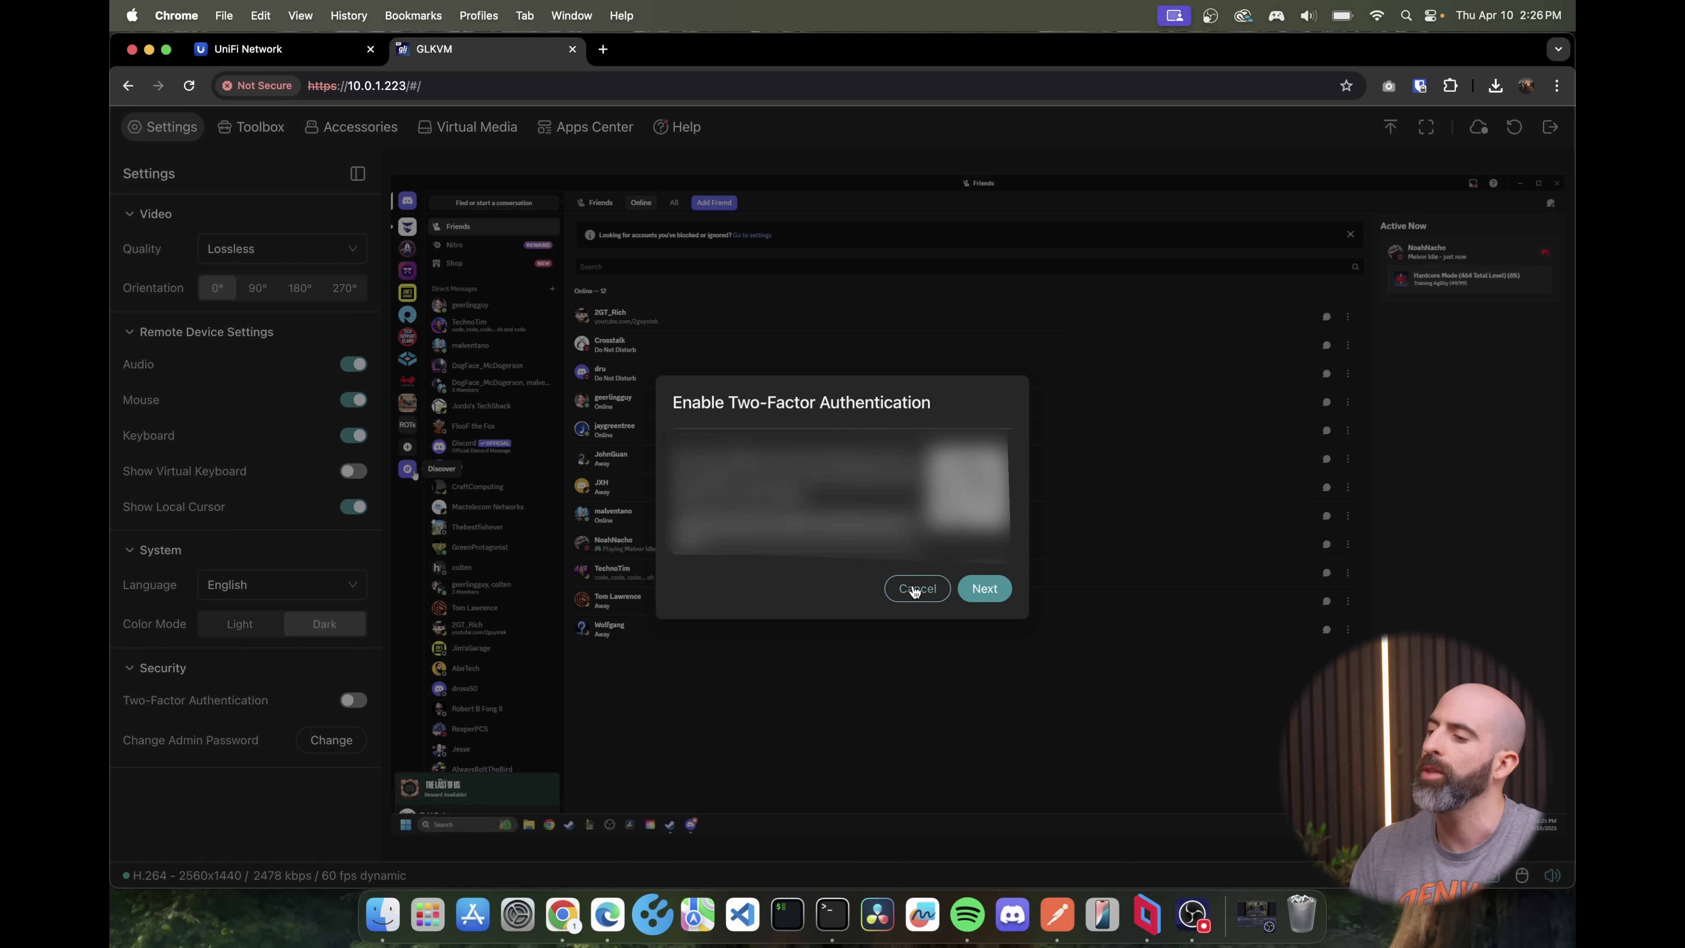
left_click(916, 589)
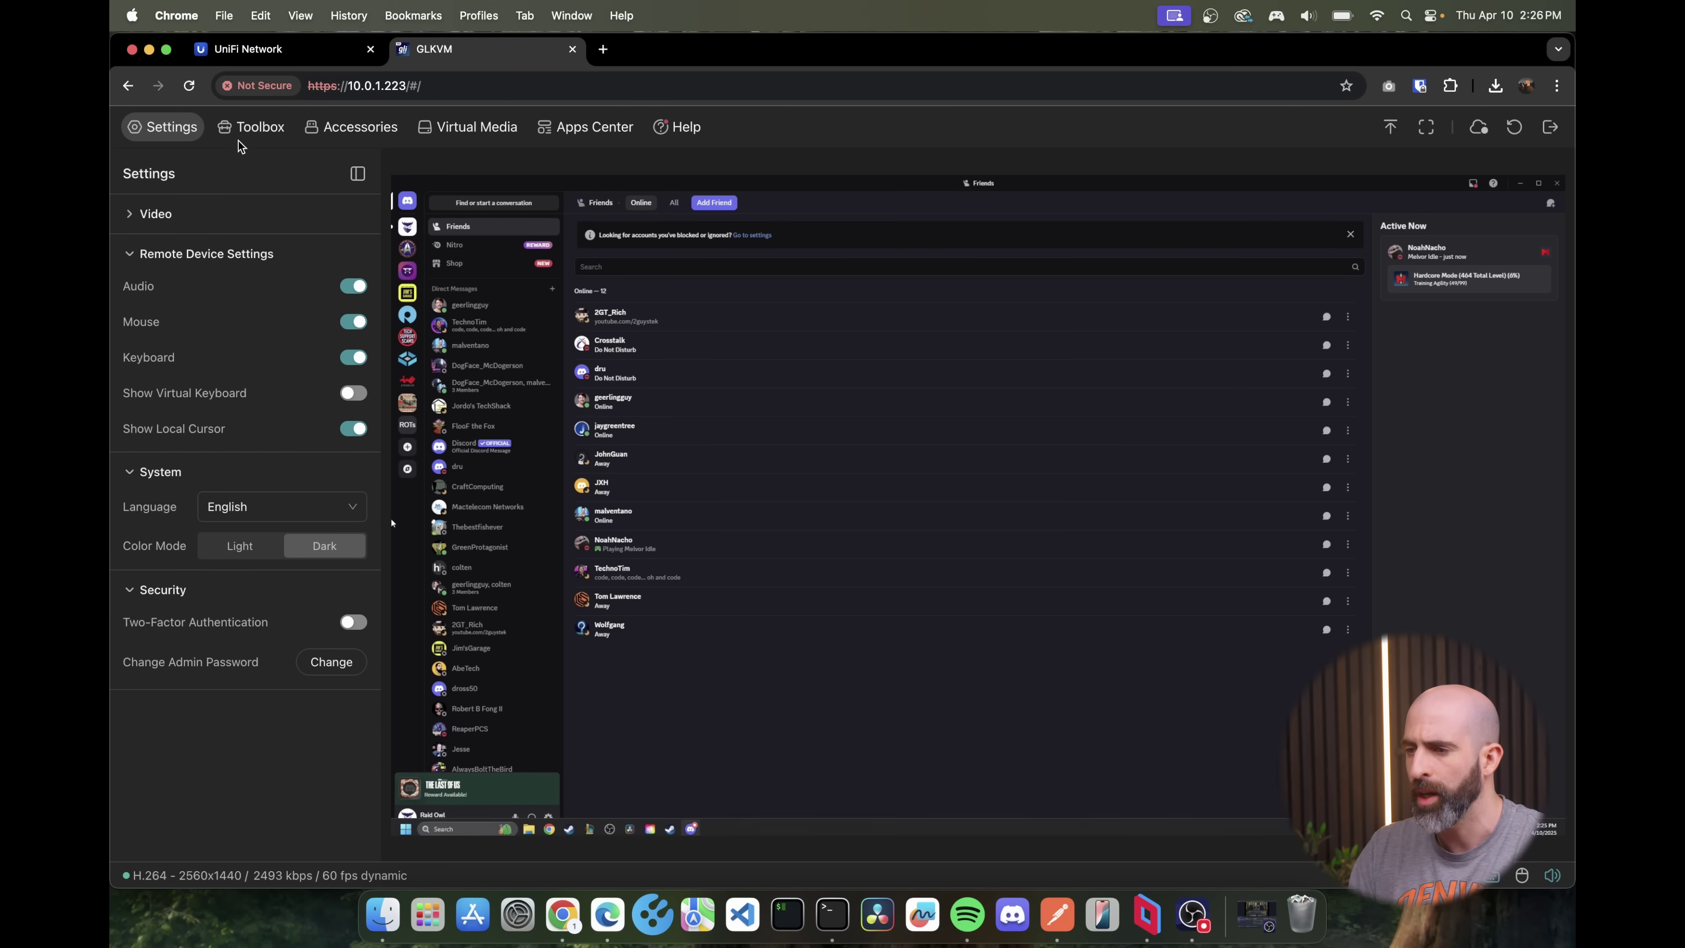
Run ls in the Toolbox web terminal, close the terminal tab, and show Accessories.
left_click(247, 128)
left_click(202, 268)
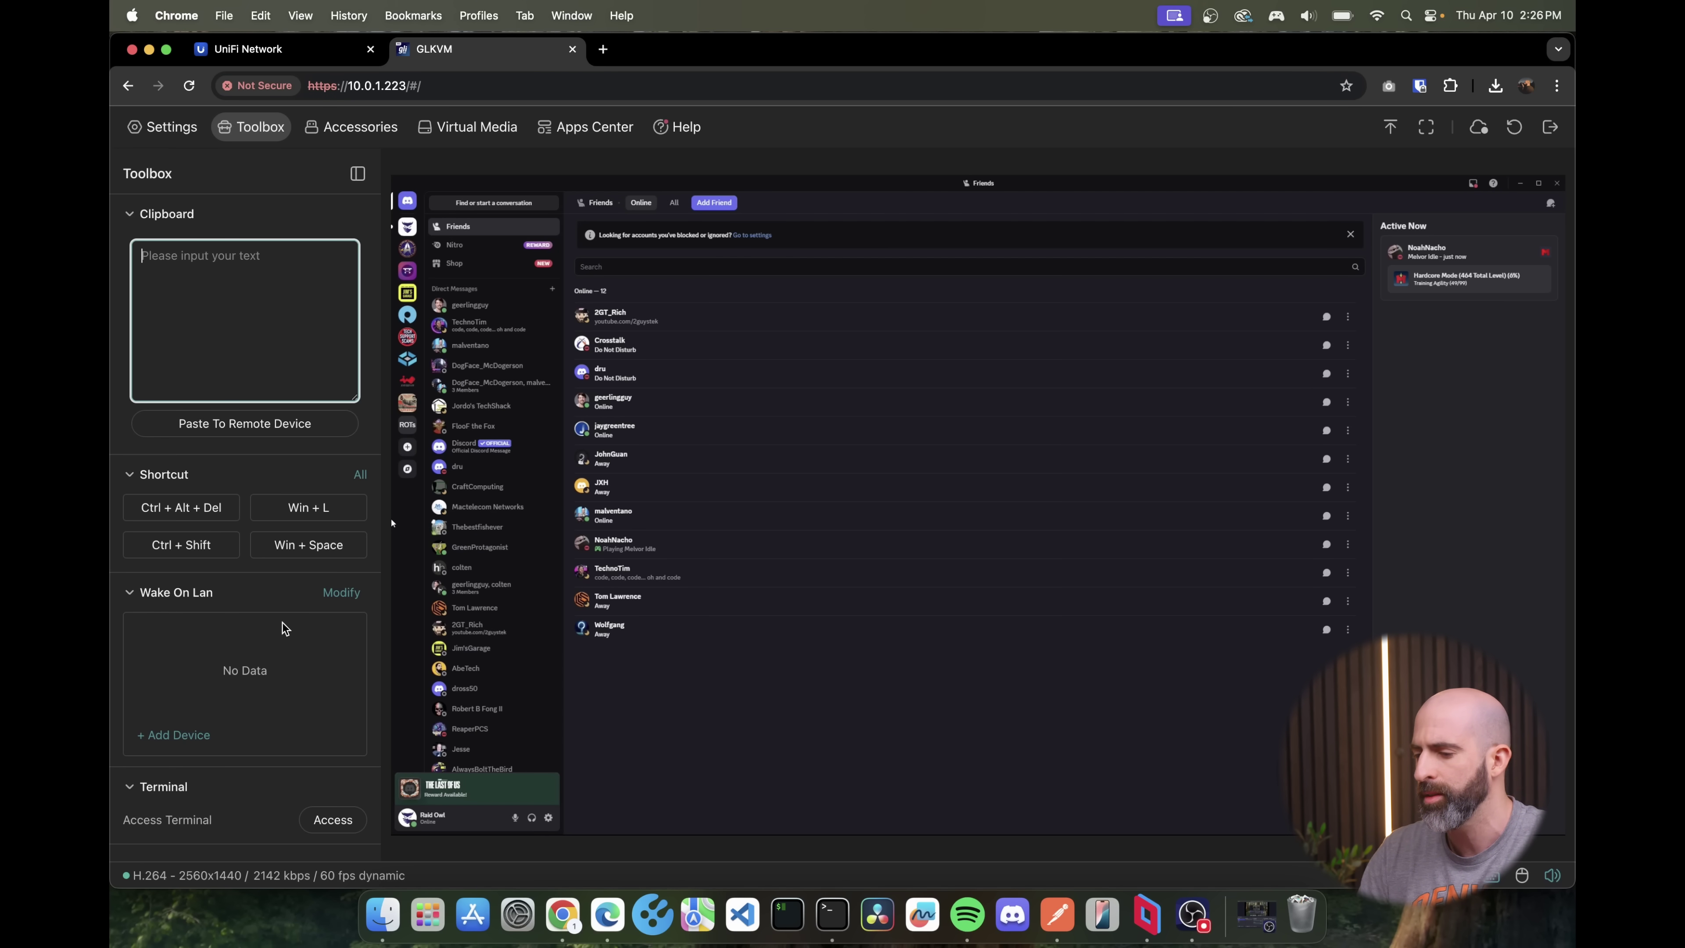
left_click(327, 822)
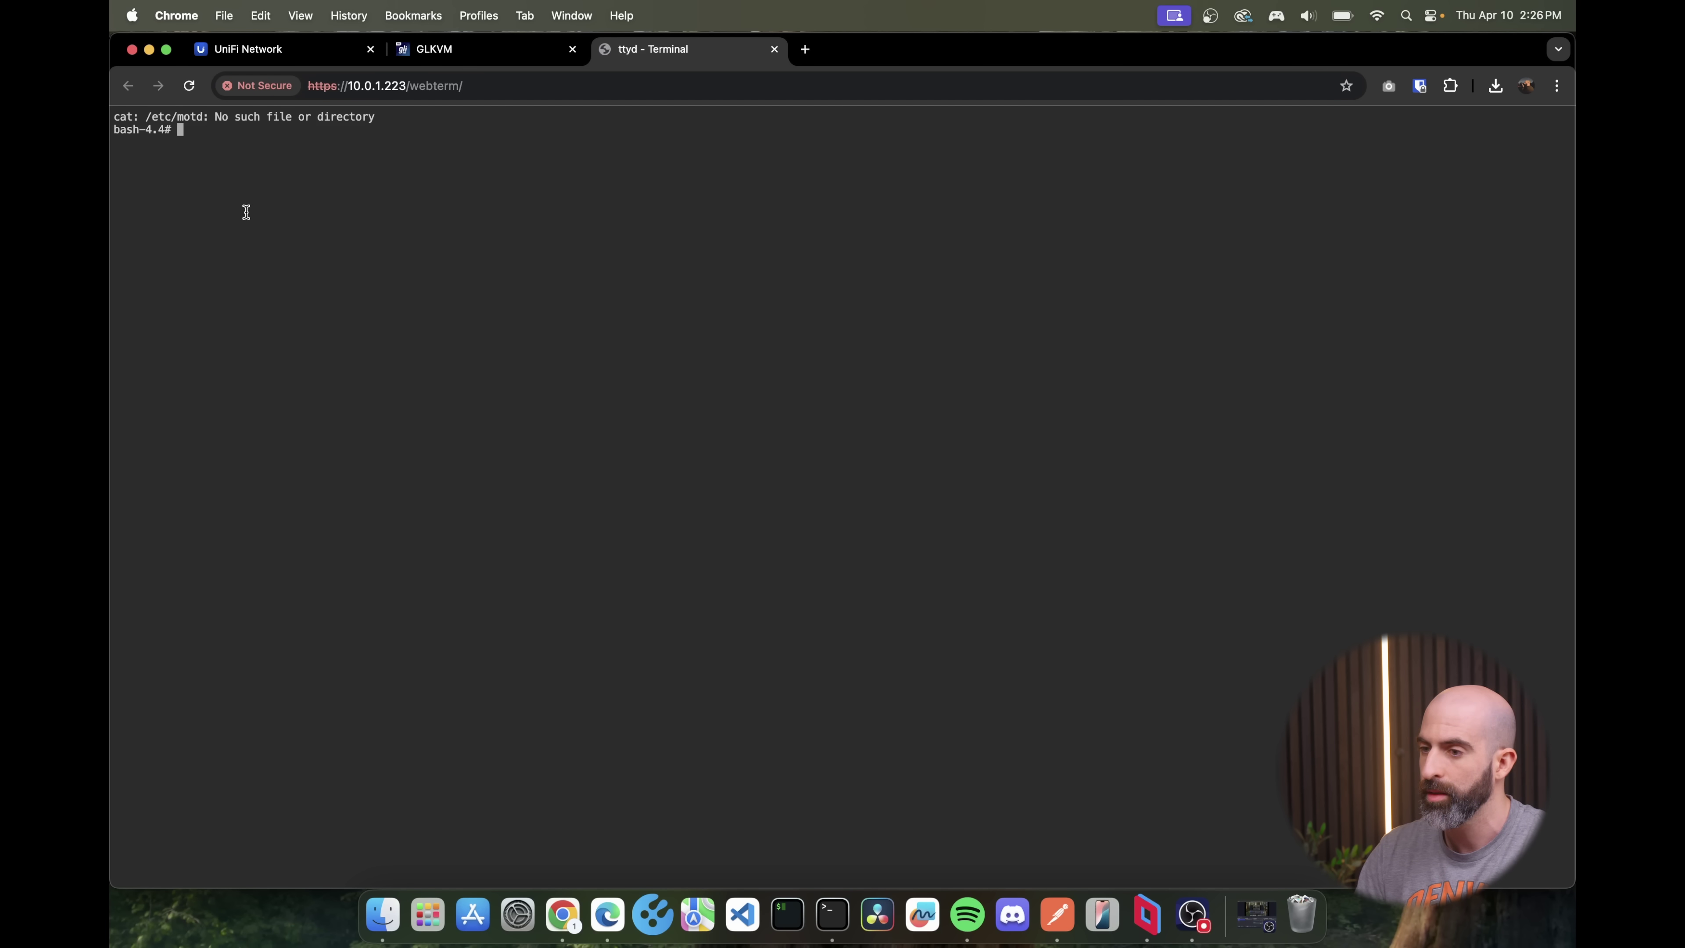
type("ls")
key("Return")
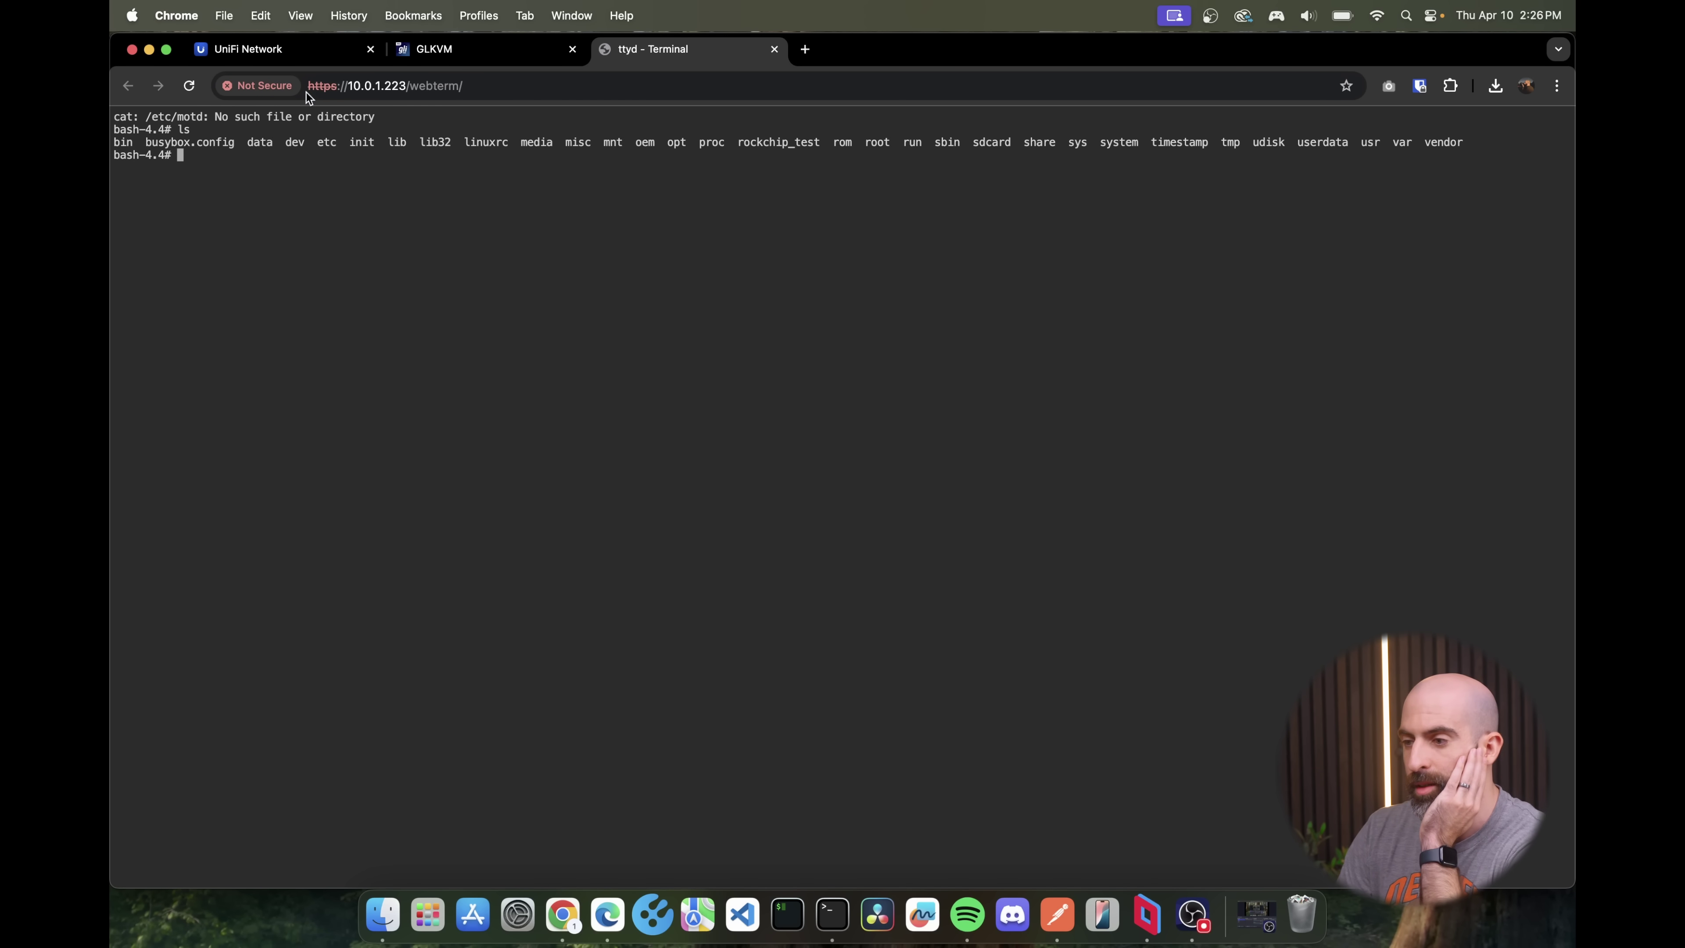
key("super+w")
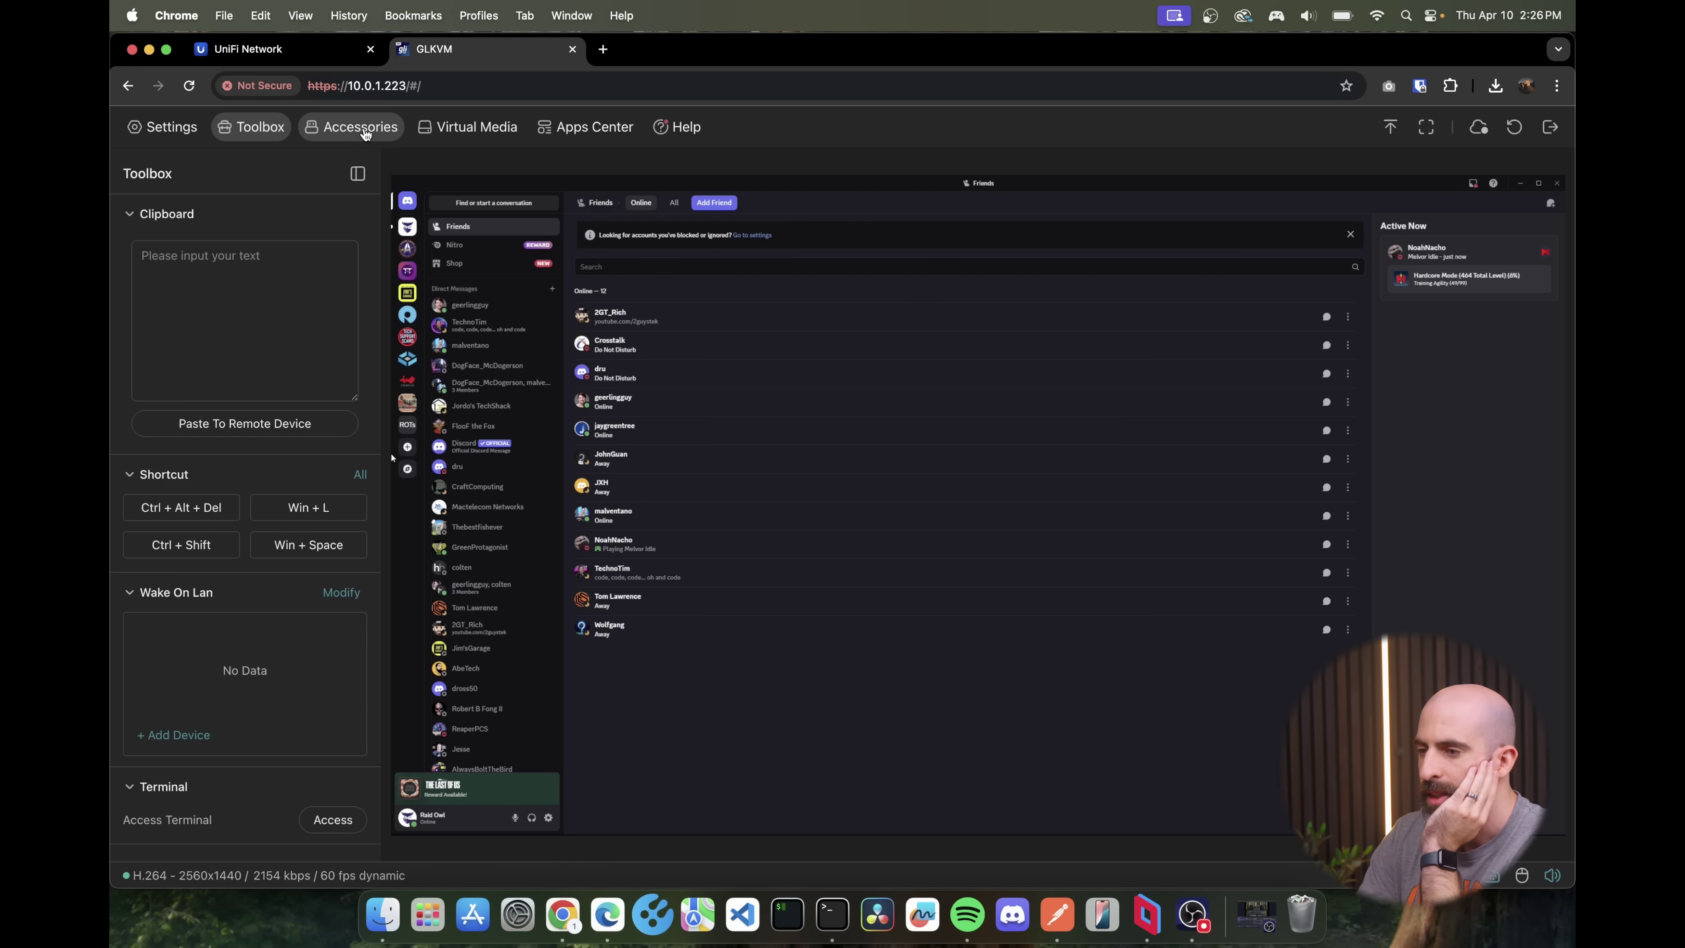
left_click(364, 130)
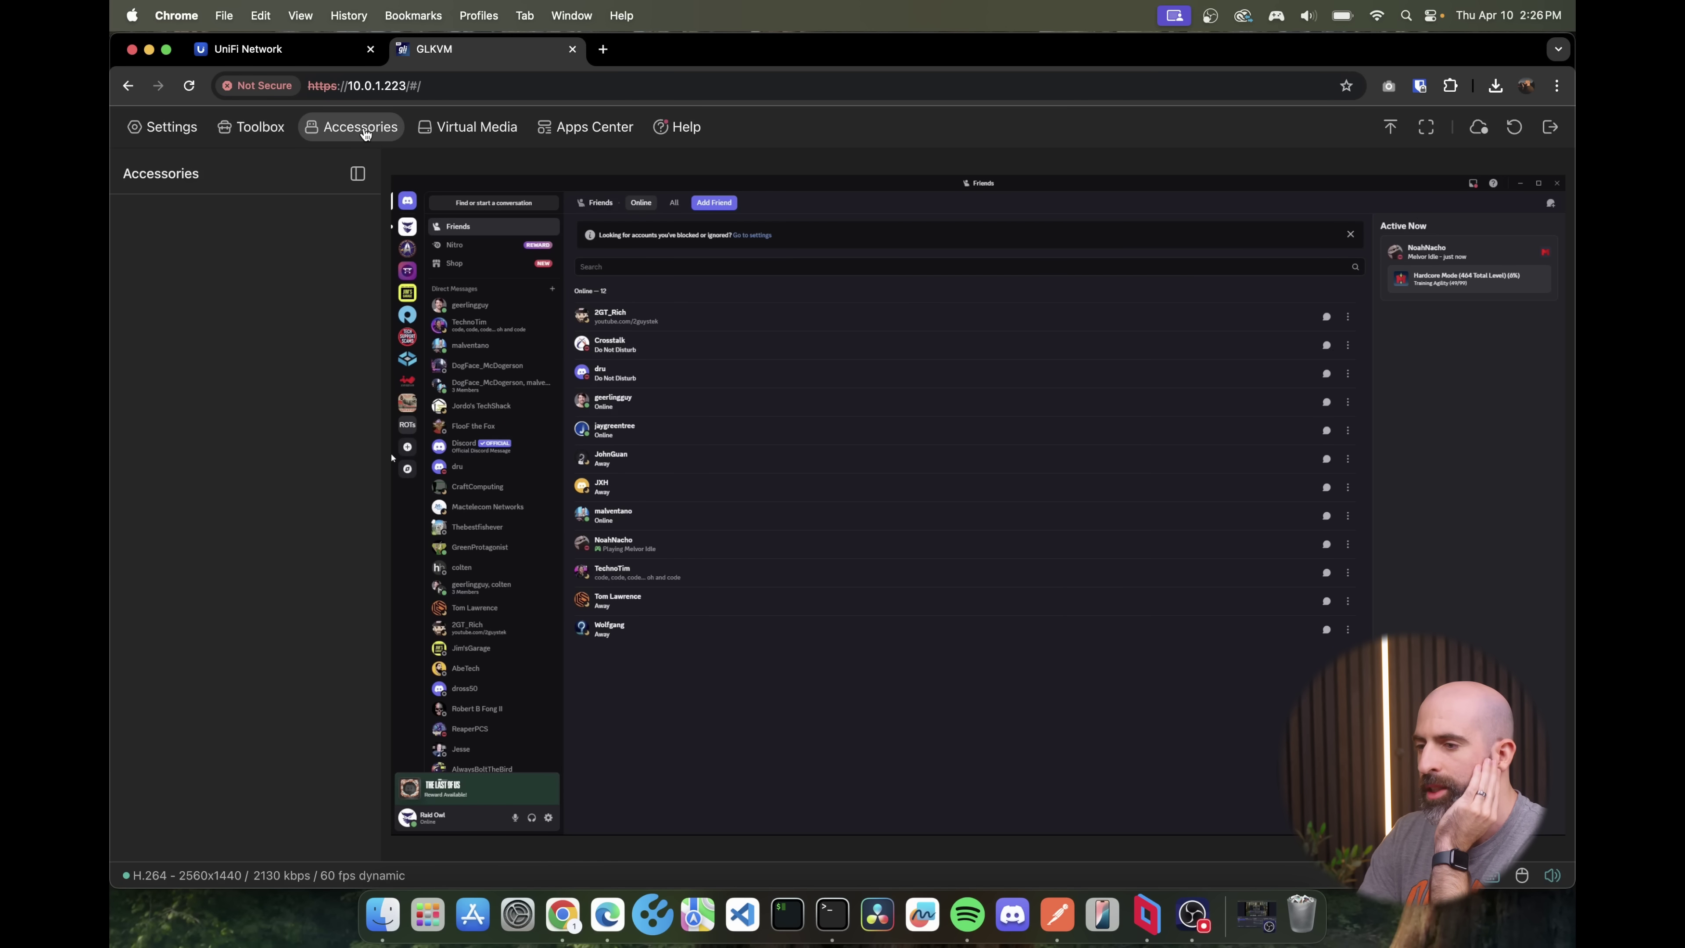
Collapse and reopen the side panel, show the 5.73 GB Virtual Media disk, and open Finder.
left_click(360, 181)
left_click(358, 127)
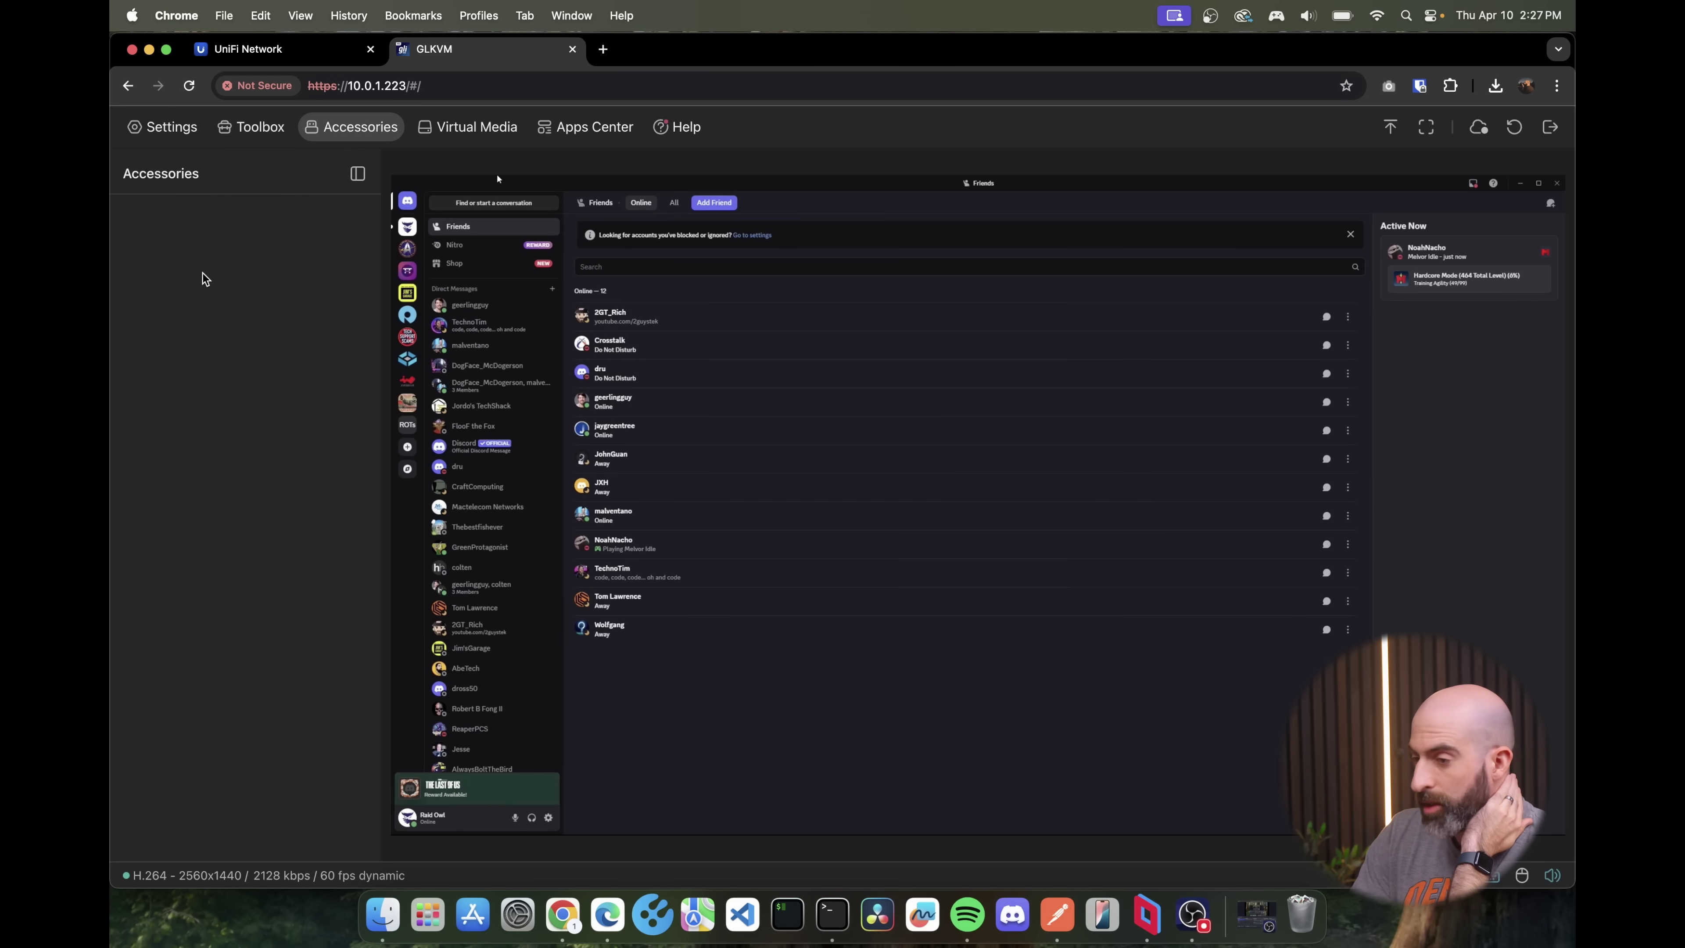
left_click(468, 128)
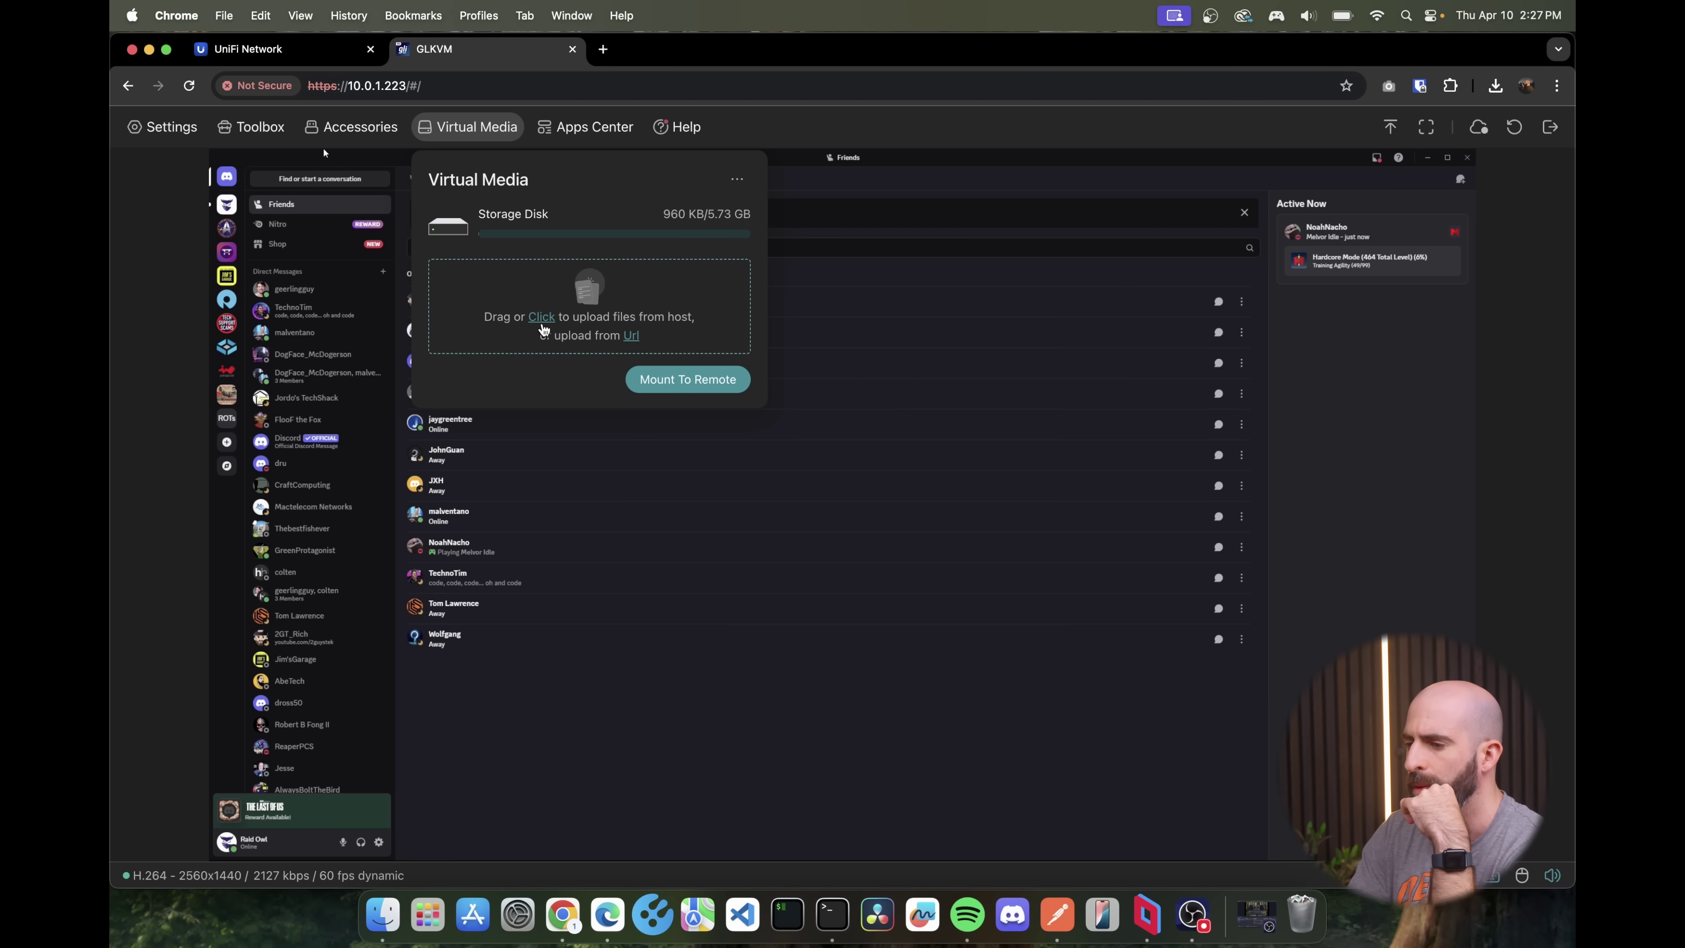
left_click(378, 913)
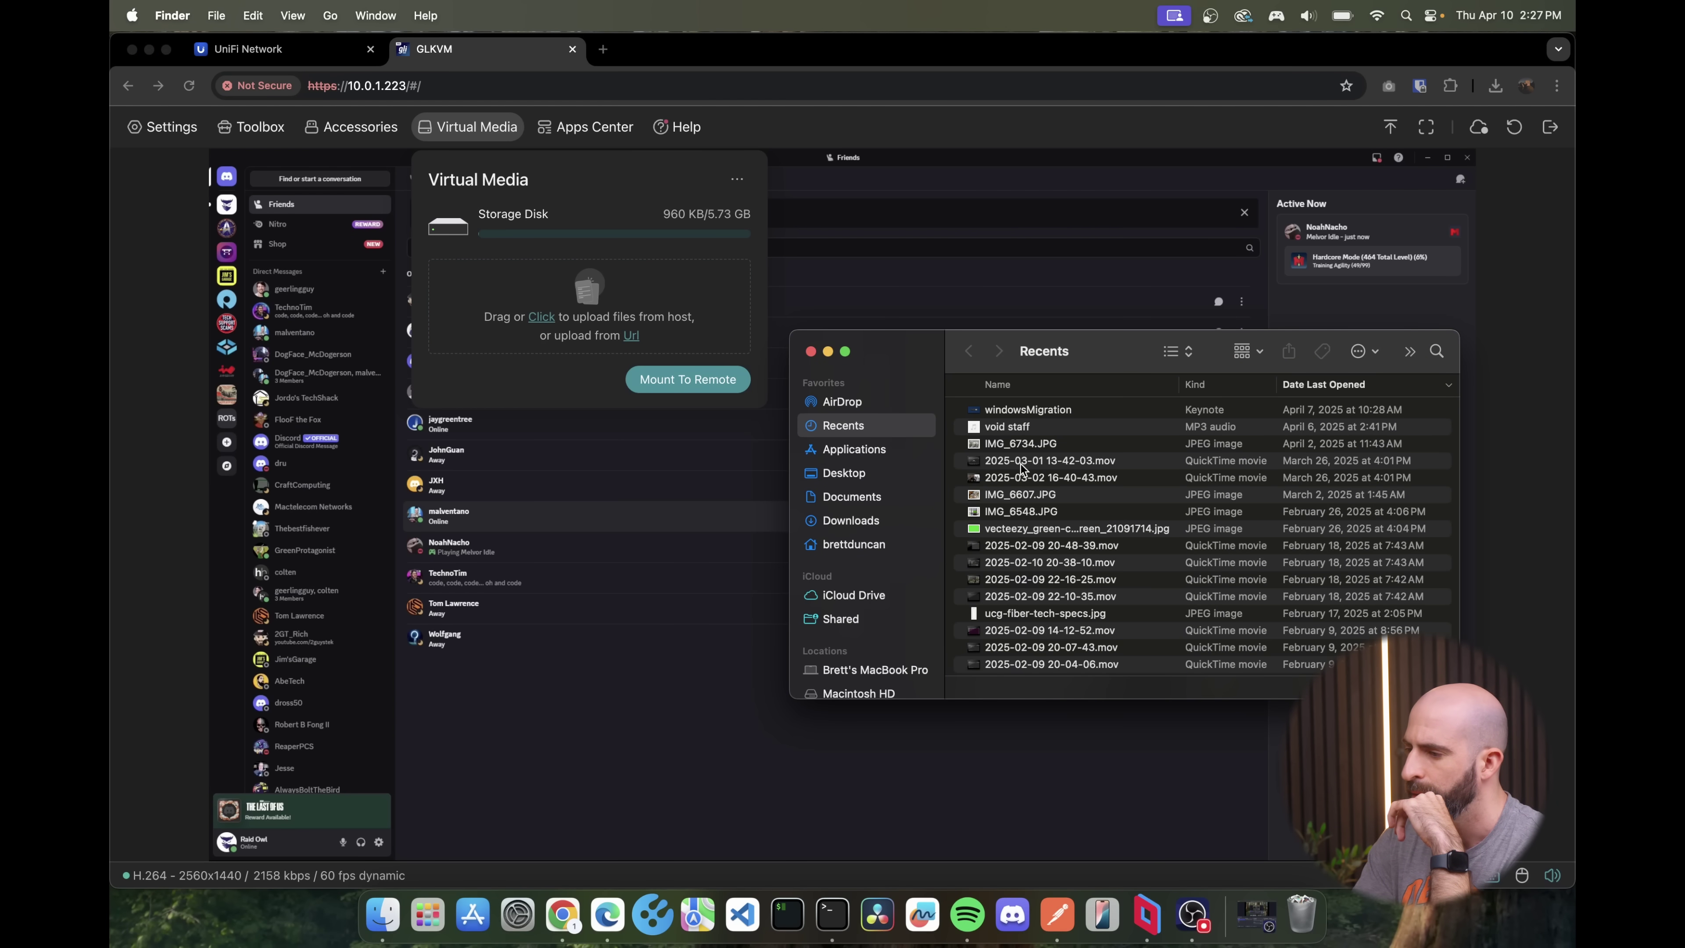
left_click_drag(849, 418, 548, 314)
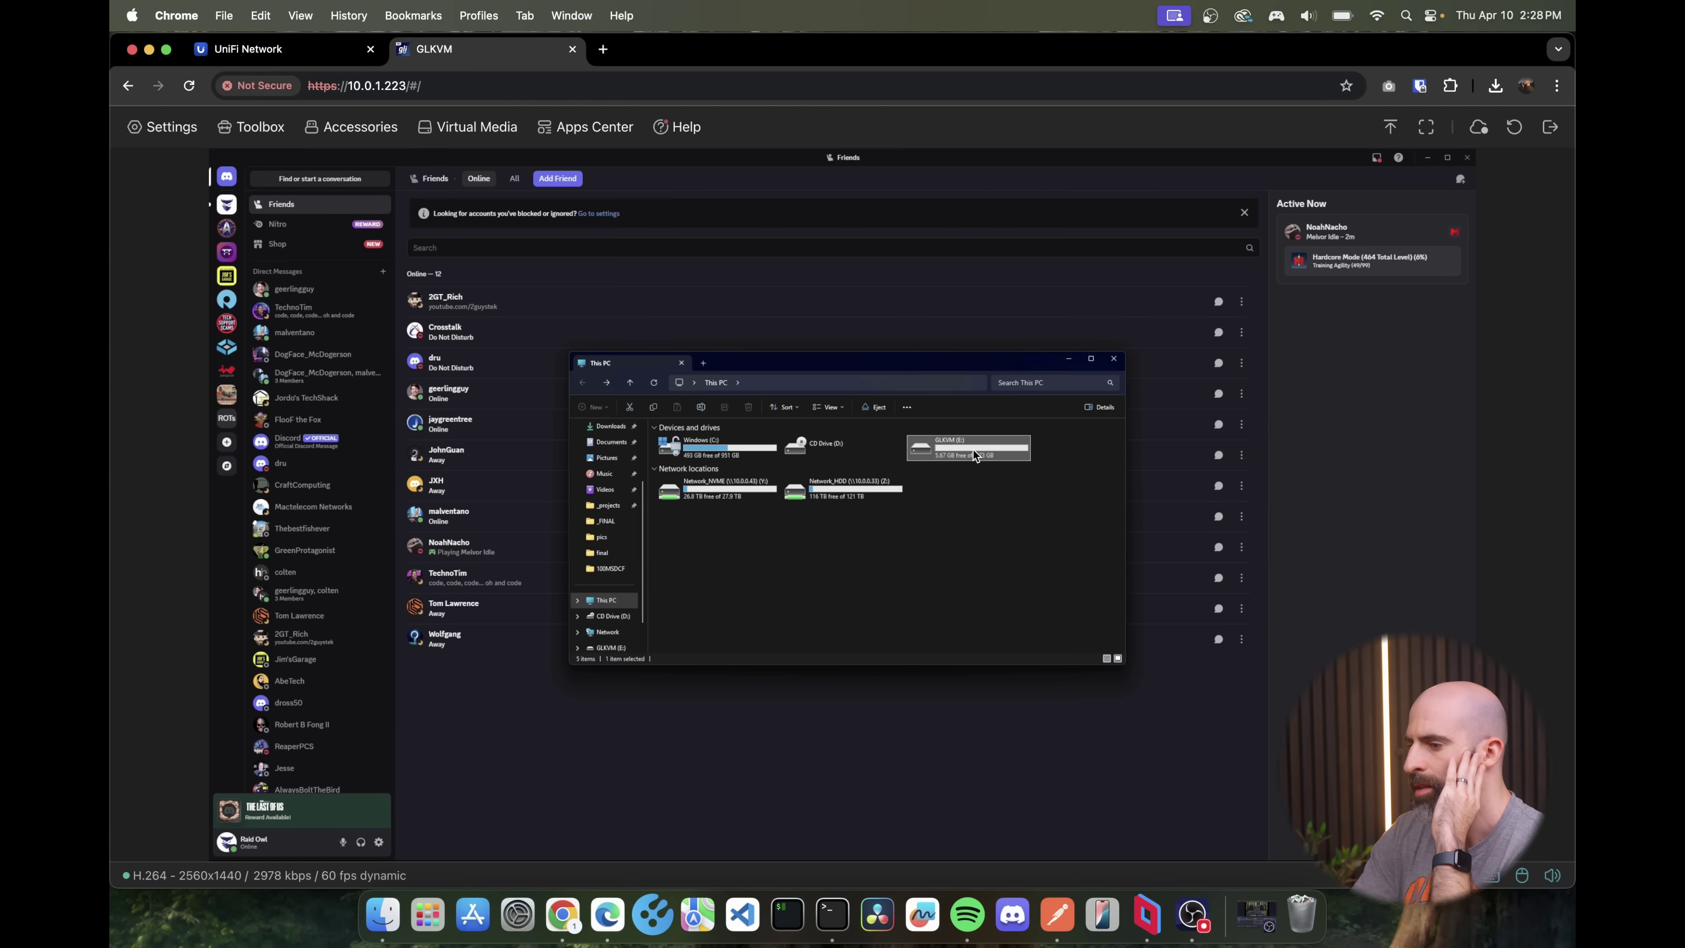
double_click(972, 449)
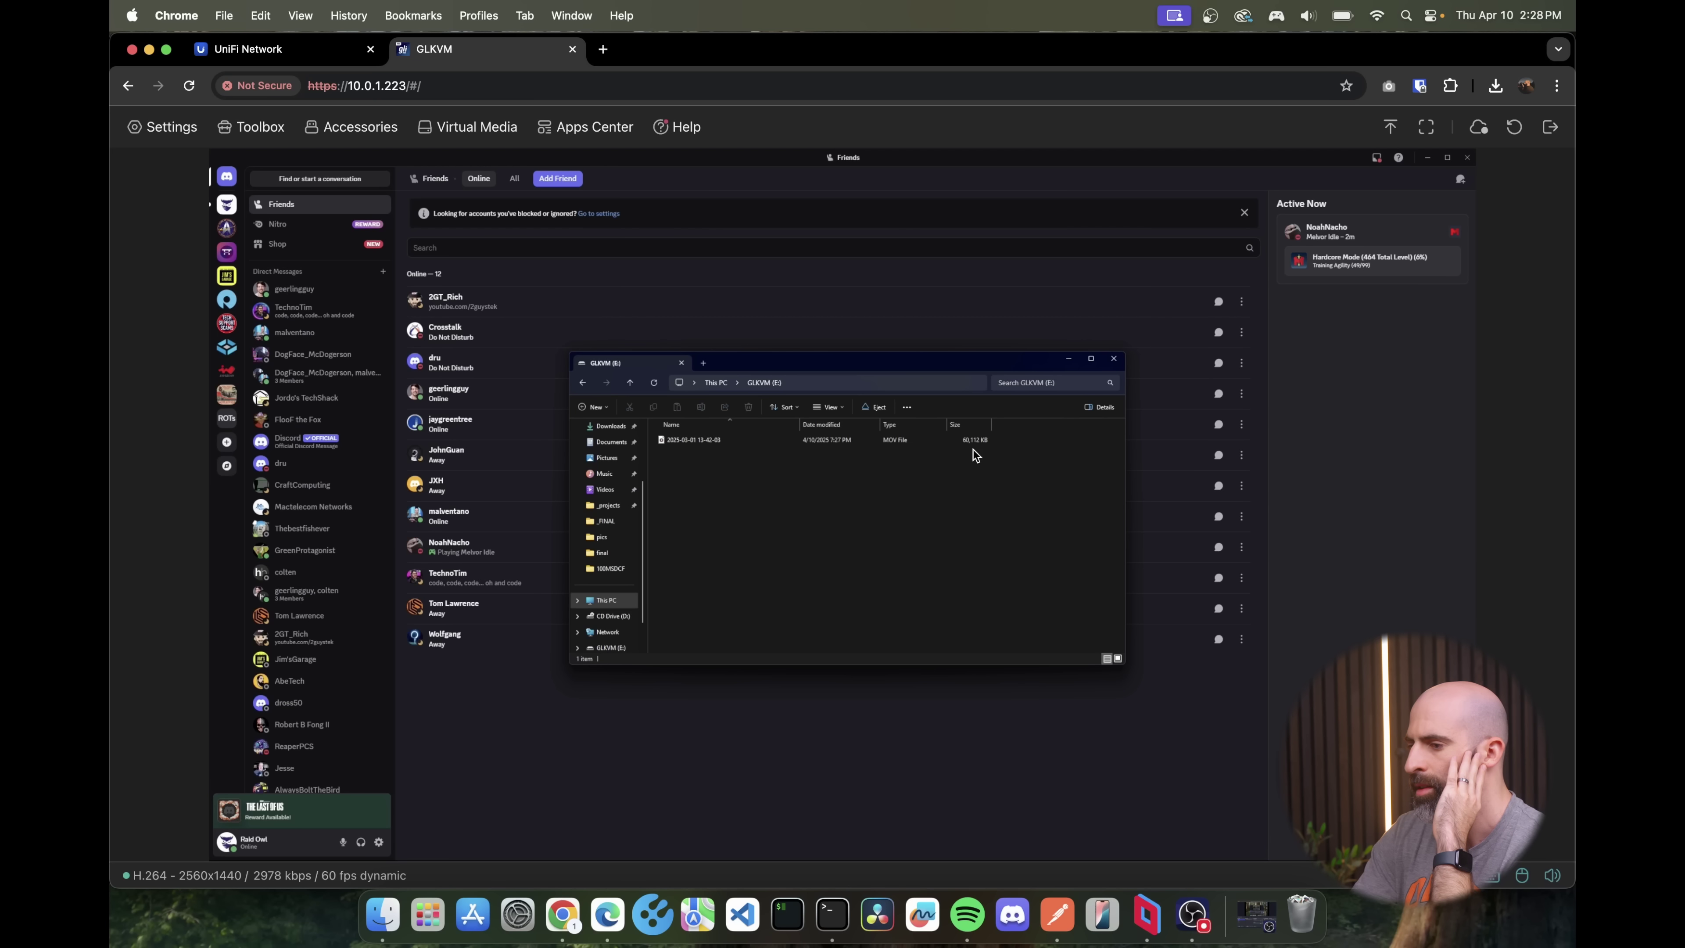
left_click(692, 438)
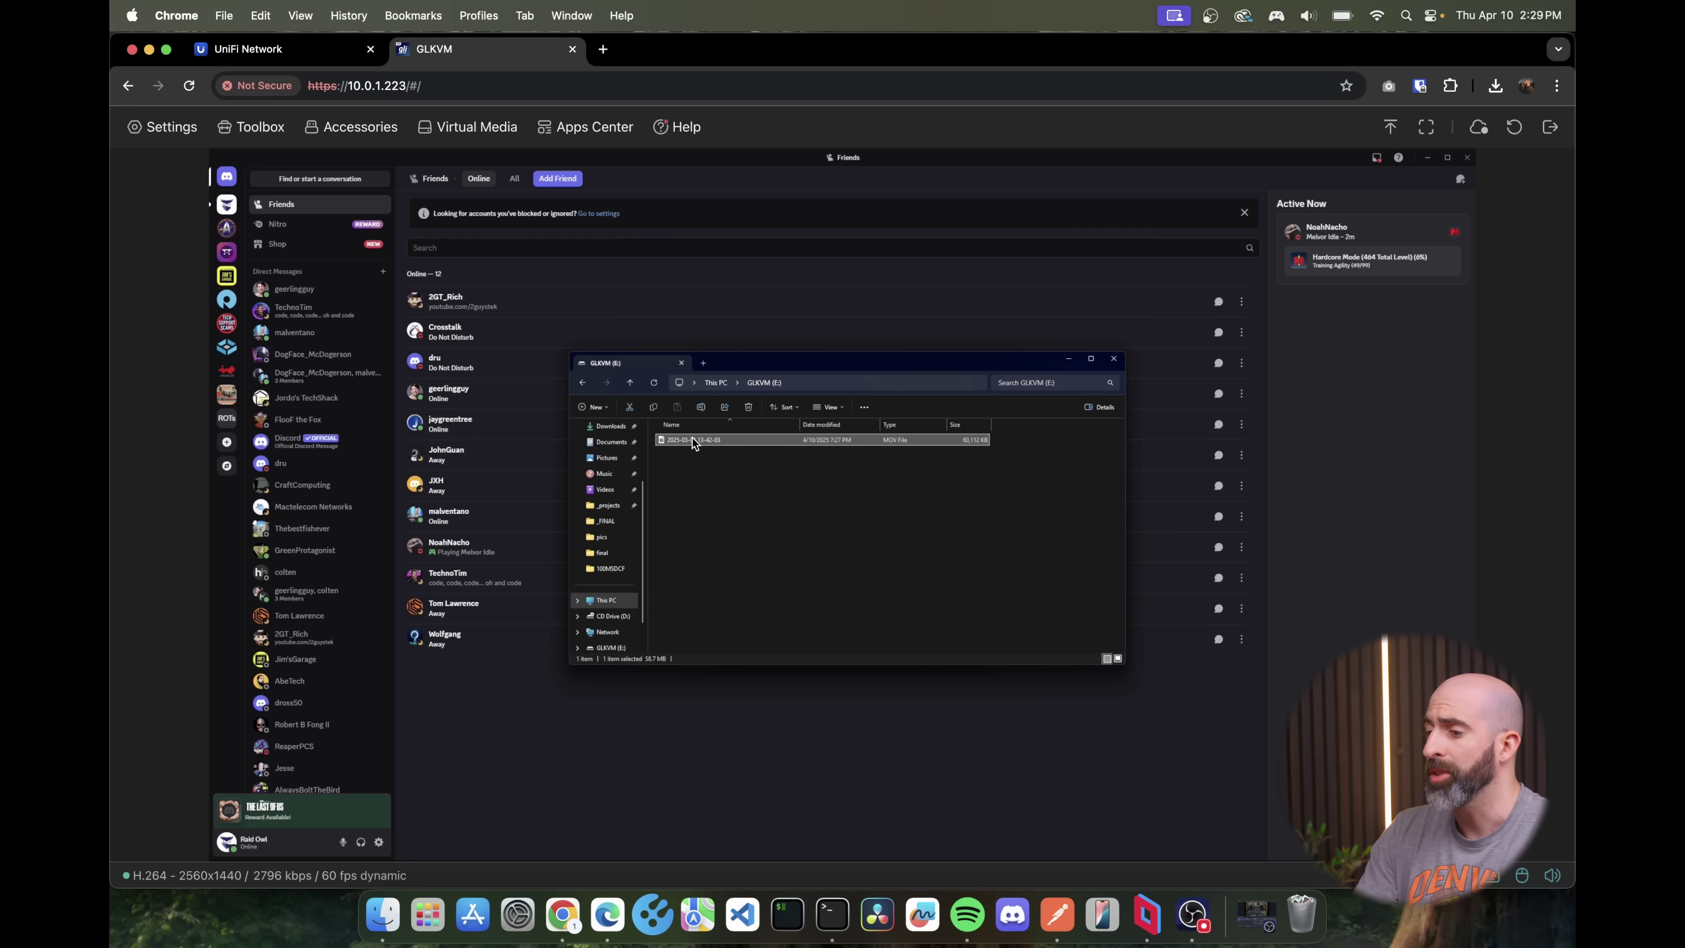
left_click(578, 140)
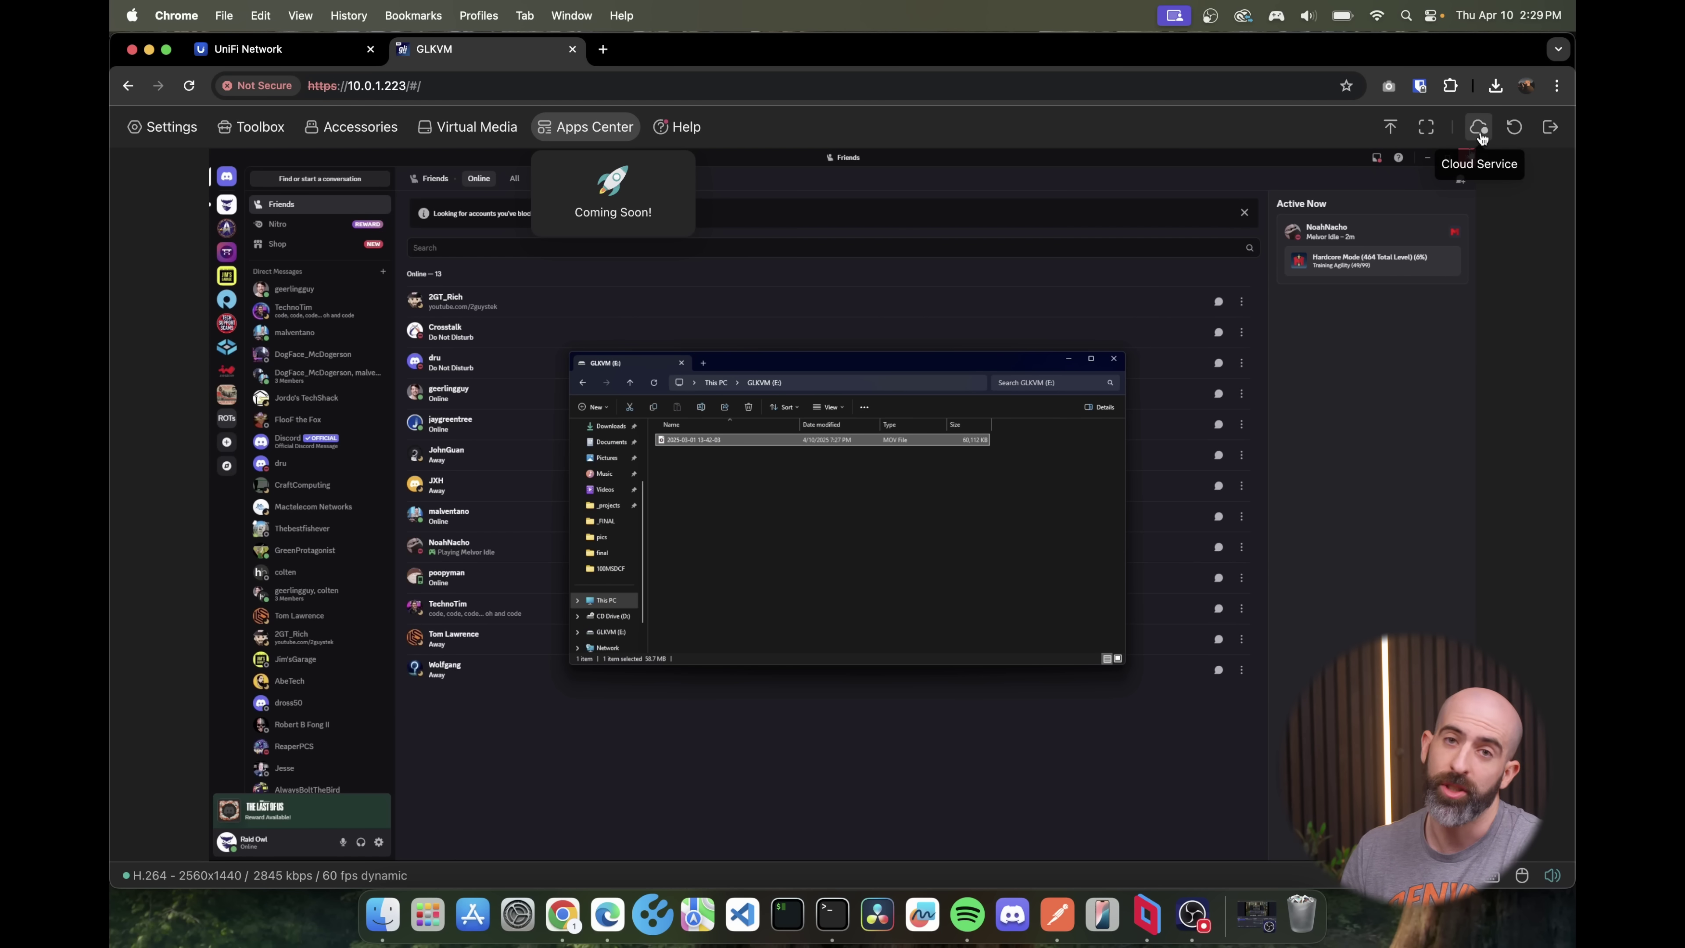
View the Cloud Service binding QR code panel, then close it and reopen settings.
left_click(1481, 137)
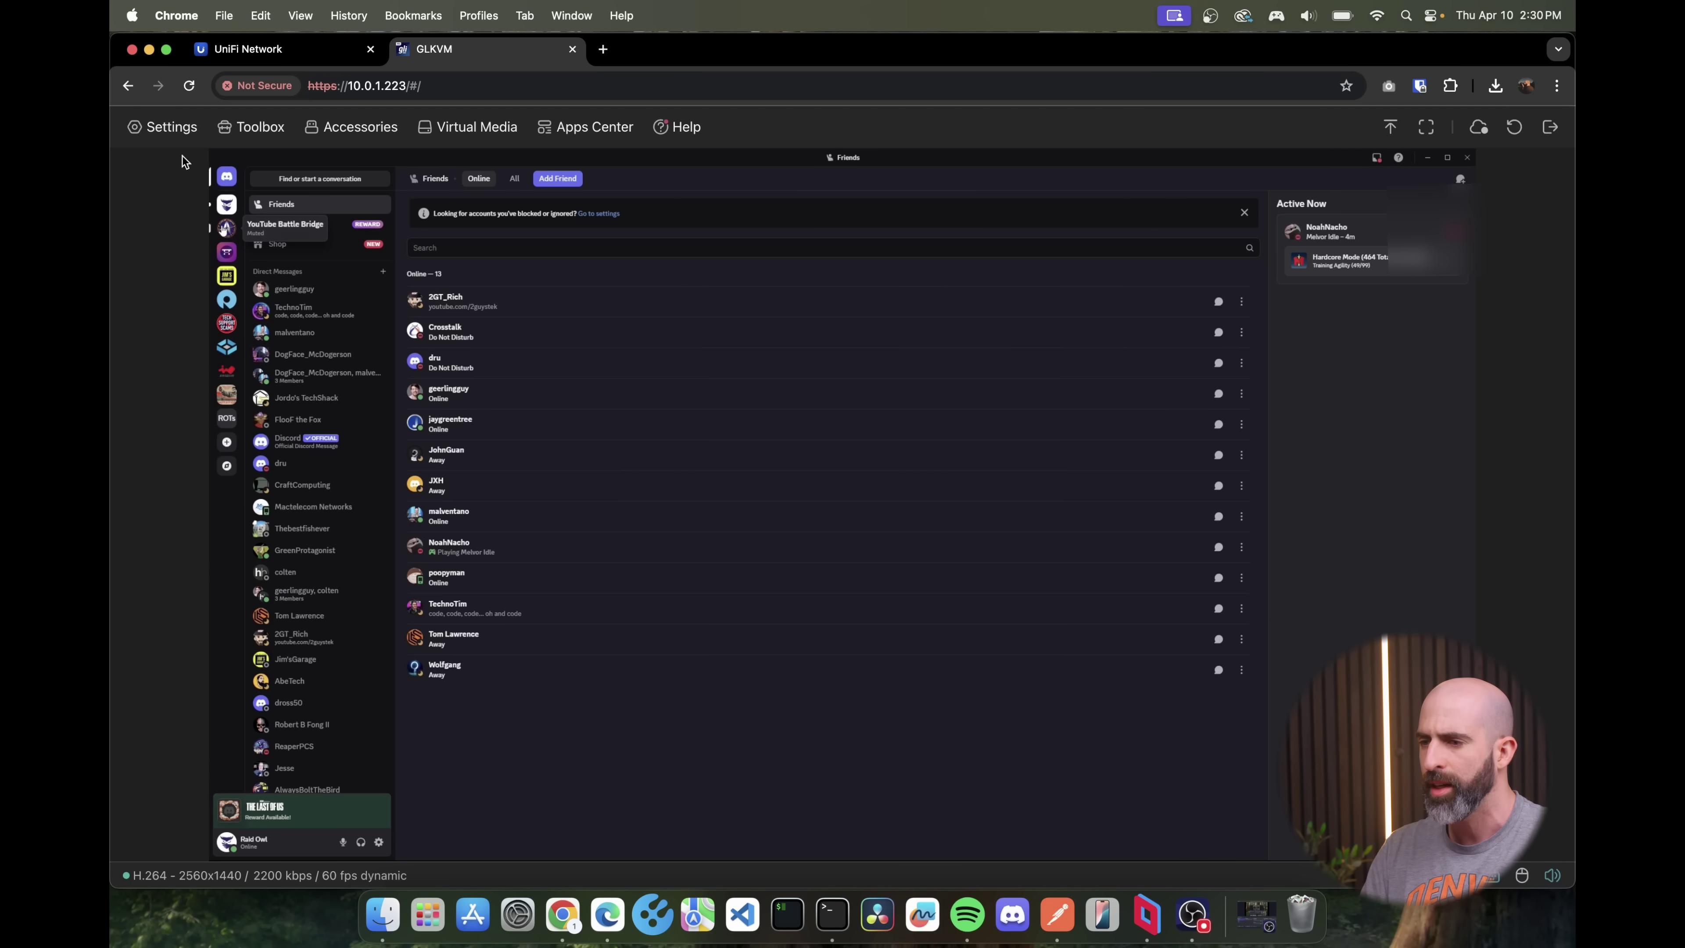
left_click(161, 136)
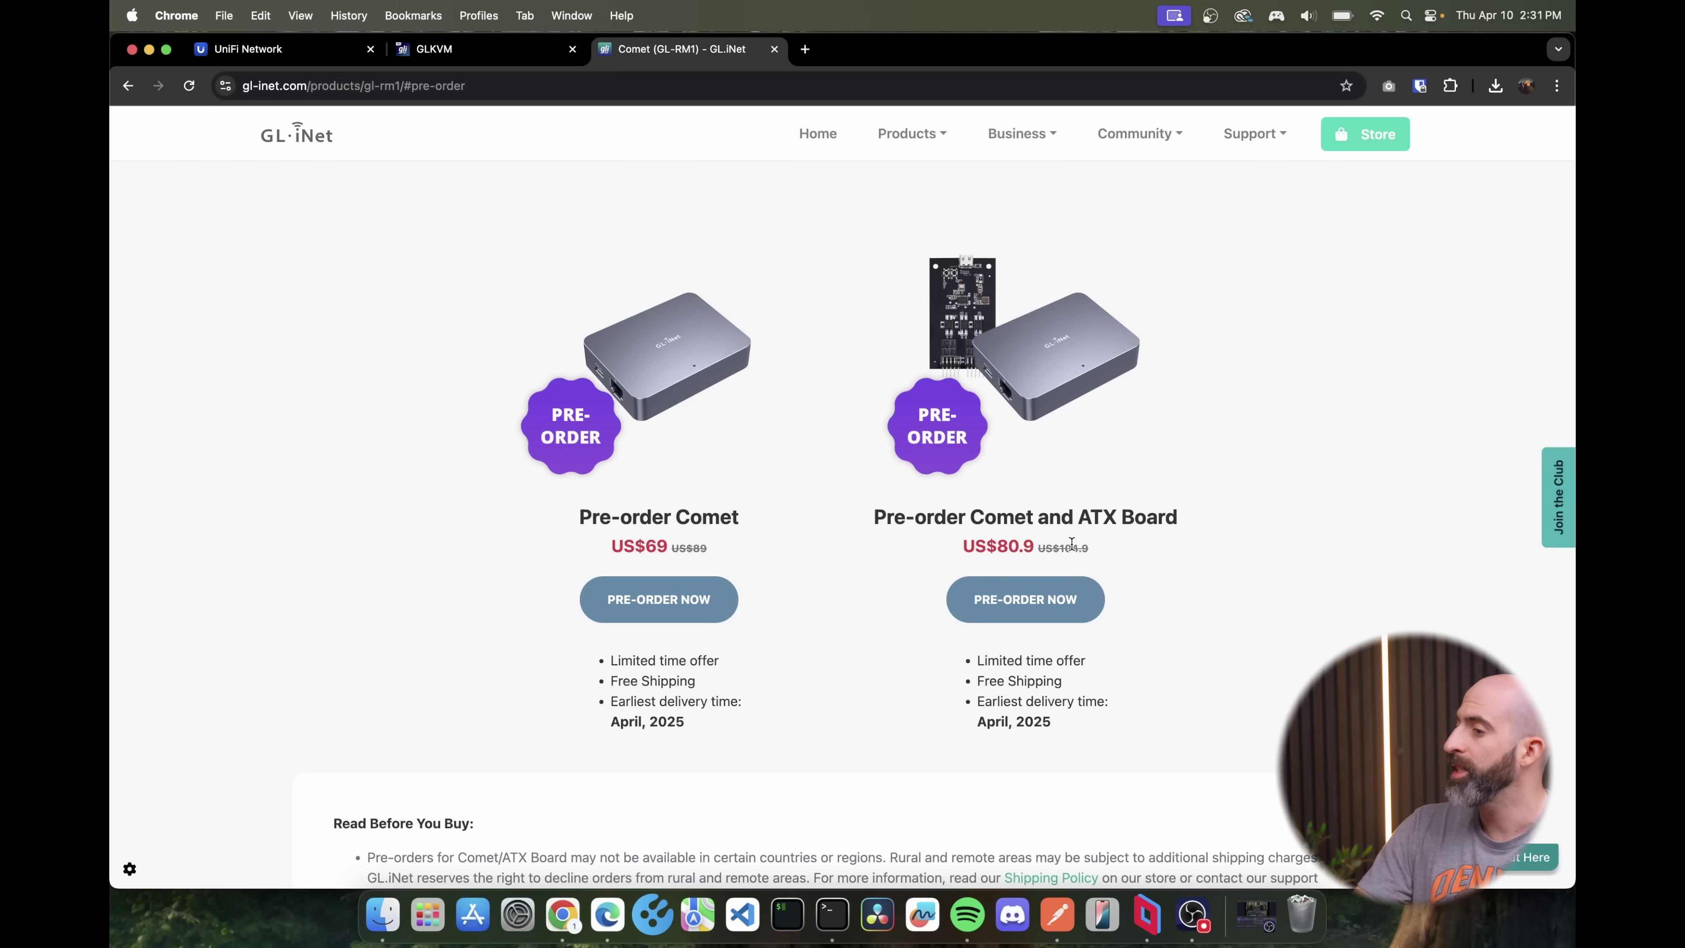
Scroll the Comet pre-order page down to the Read Before You Buy notes.
scroll(1140, 528, "down", 3)
scroll(1140, 529, "down", 3)
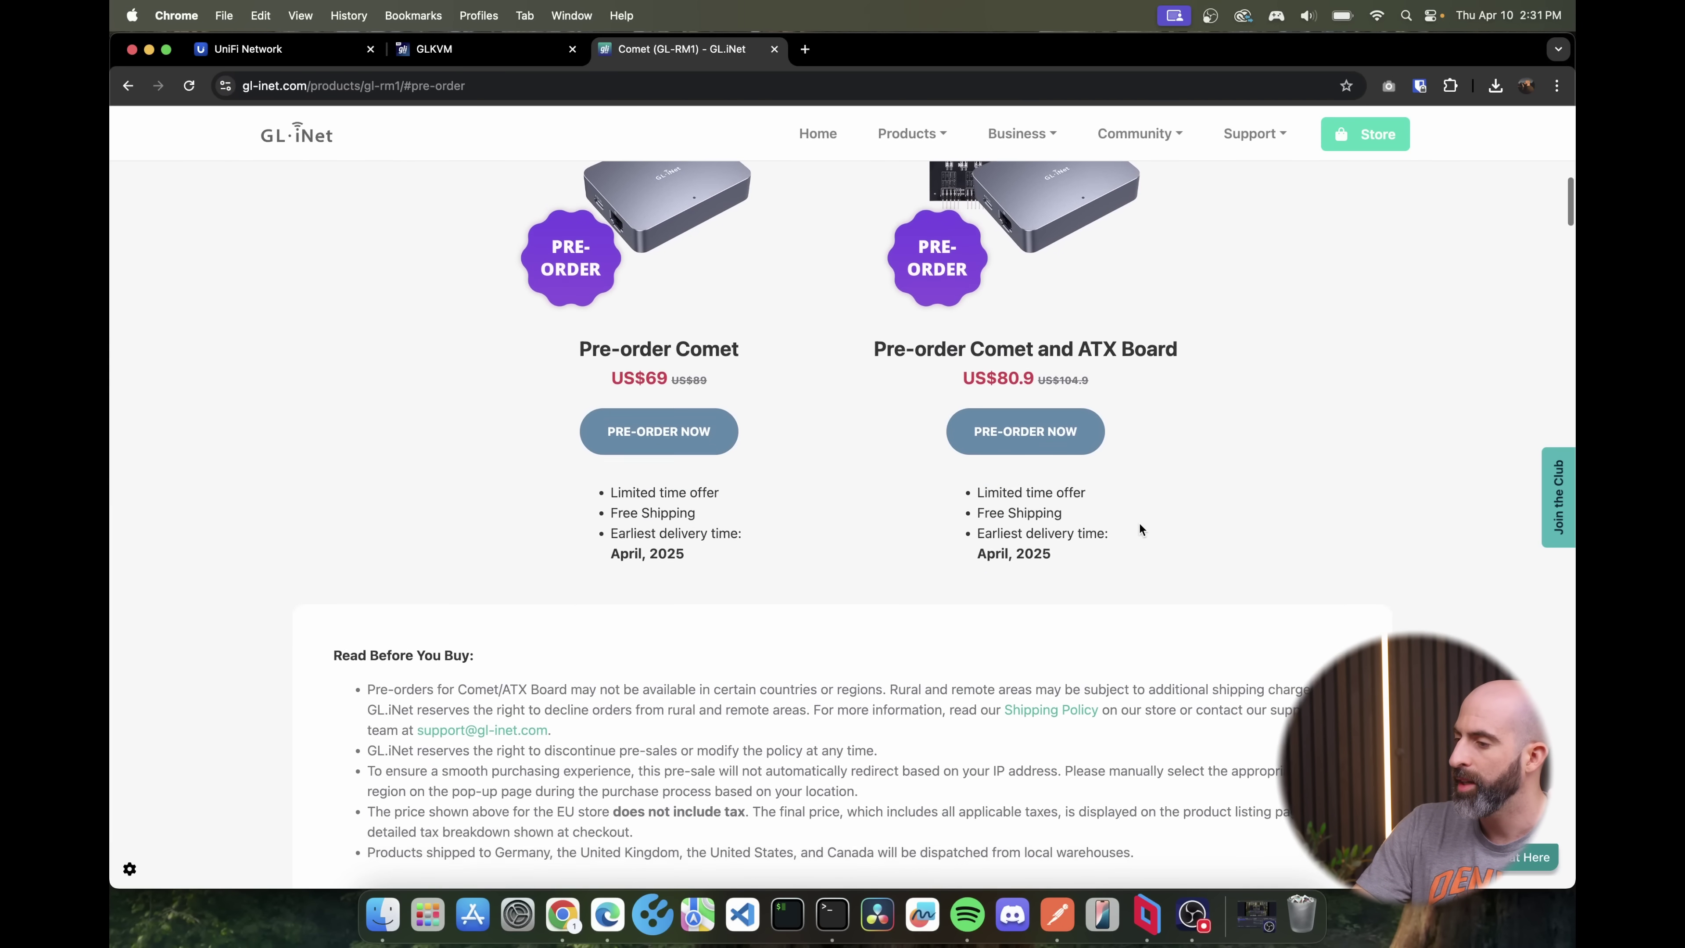